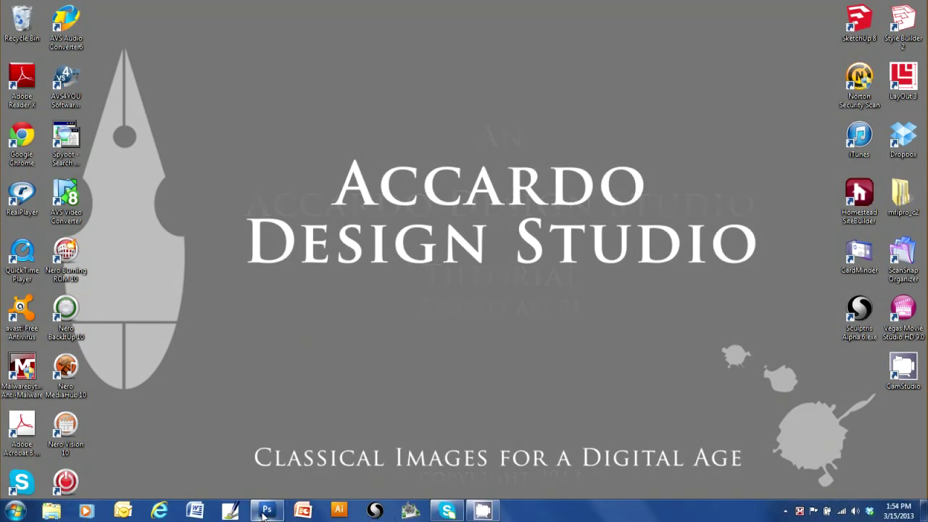
Restore the Photoshop CS3 window from the taskbar.
{"action": "left_click", "coordinate": [267, 513]}
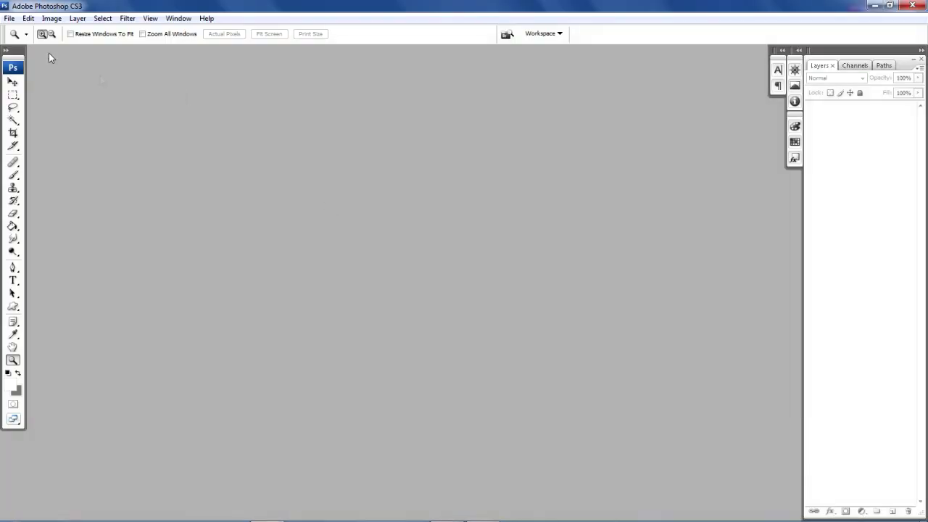
Open the CA08 pencil sketch from the Character Designs from Scans folder.
{"action": "left_click", "coordinate": [11, 19]}
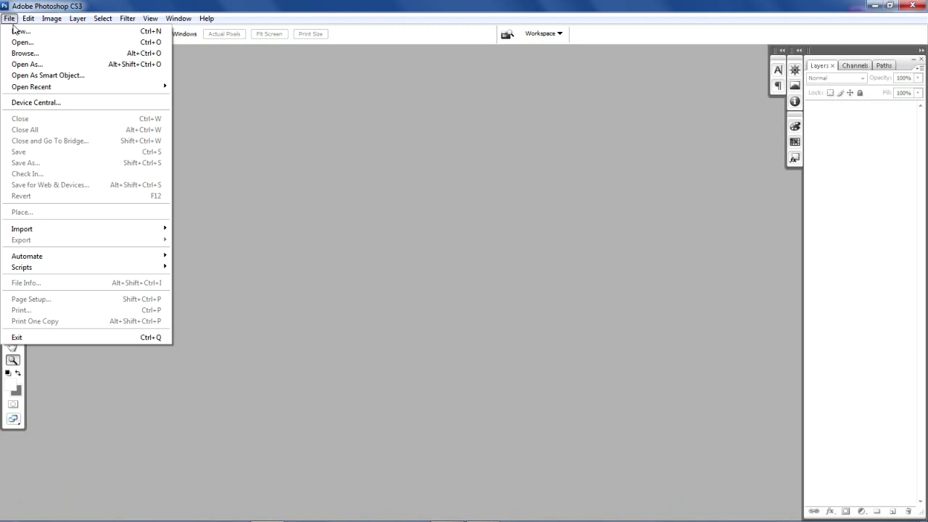
{"action": "left_click", "coordinate": [20, 42]}
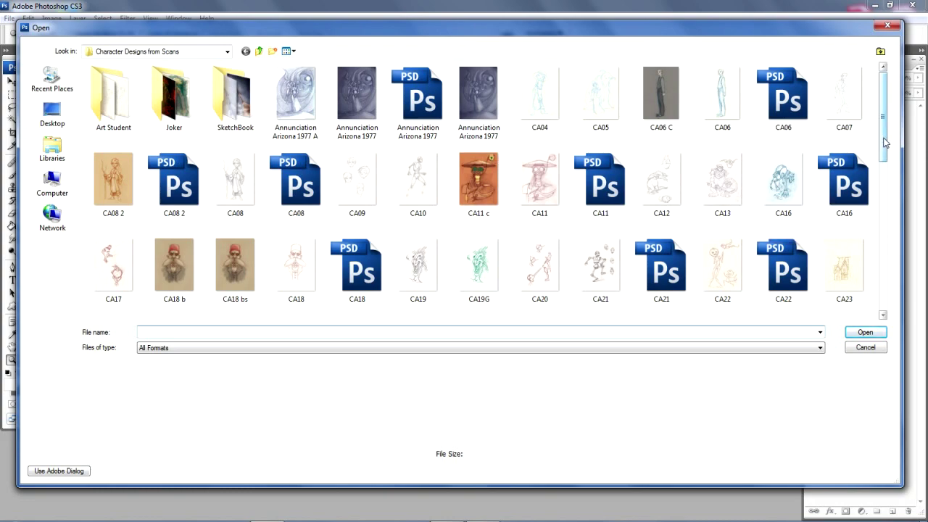
{"action": "mouse_move", "coordinate": [884, 143]}
{"action": "left_mouse_down"}
{"action": "mouse_move", "coordinate": [885, 159]}
{"action": "mouse_move", "coordinate": [885, 148]}
{"action": "left_mouse_up"}
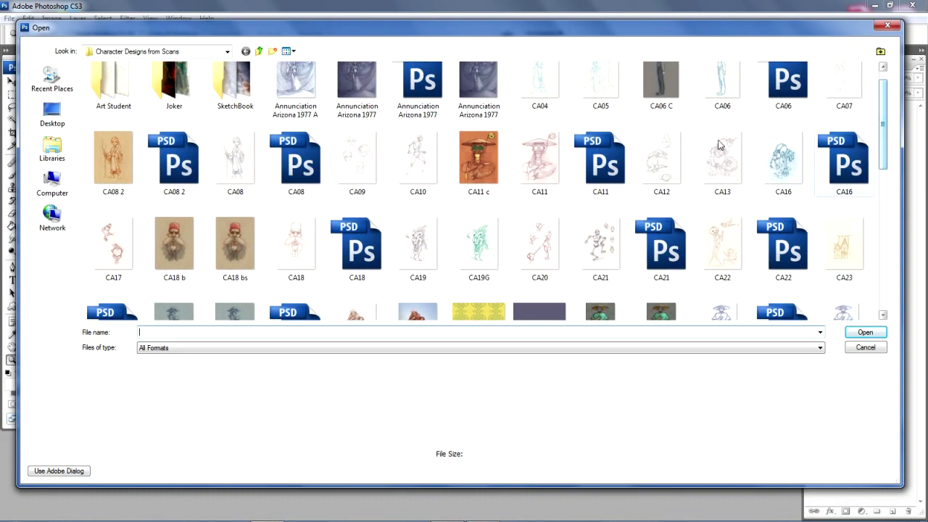
{"action": "mouse_move", "coordinate": [235, 177]}
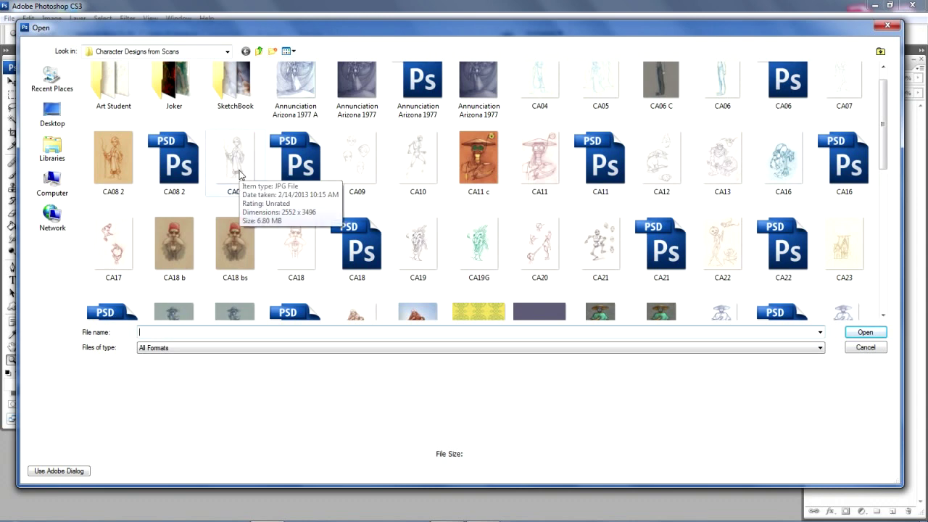
{"action": "double_click", "coordinate": [239, 174]}
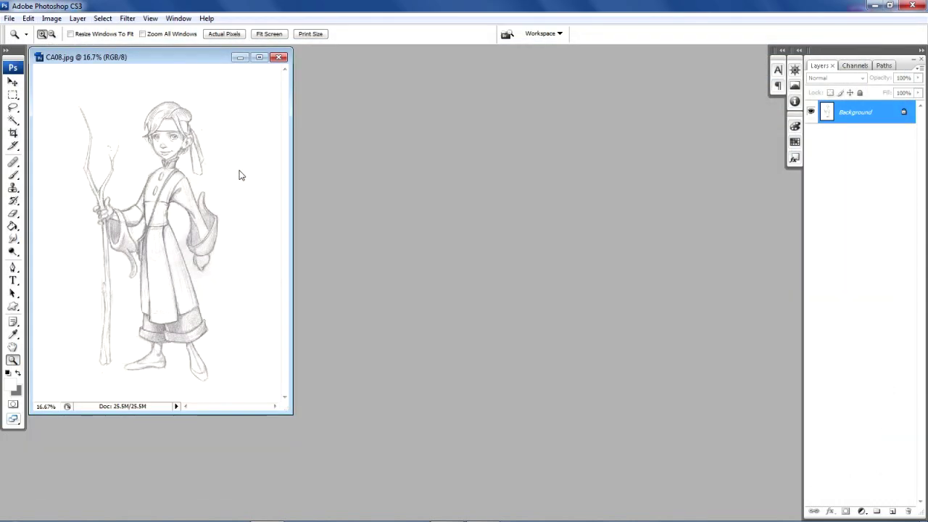
Enlarge the CA08 document window and zoom in to inspect the figure's face.
{"action": "mouse_move", "coordinate": [291, 413]}
{"action": "left_mouse_down"}
{"action": "mouse_move", "coordinate": [438, 500]}
{"action": "mouse_move", "coordinate": [734, 517]}
{"action": "left_mouse_up"}
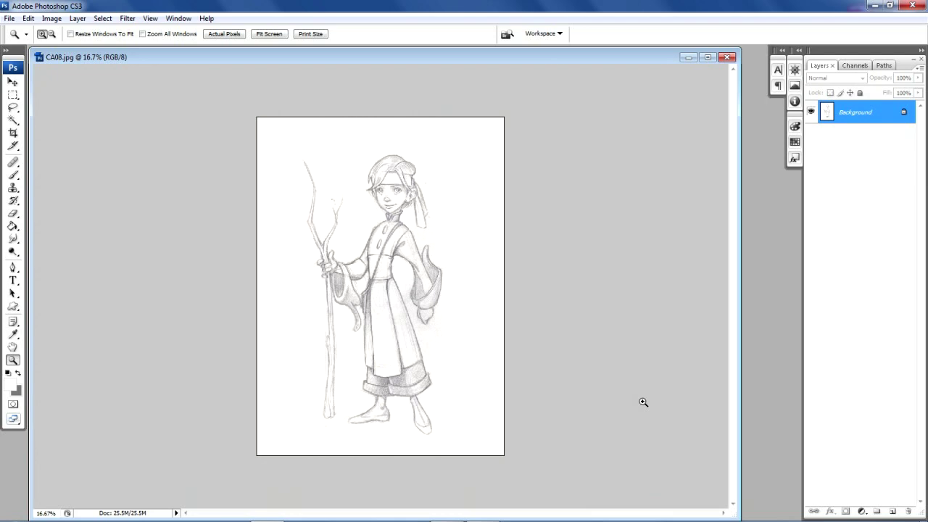
{"action": "left_click", "coordinate": [493, 335]}
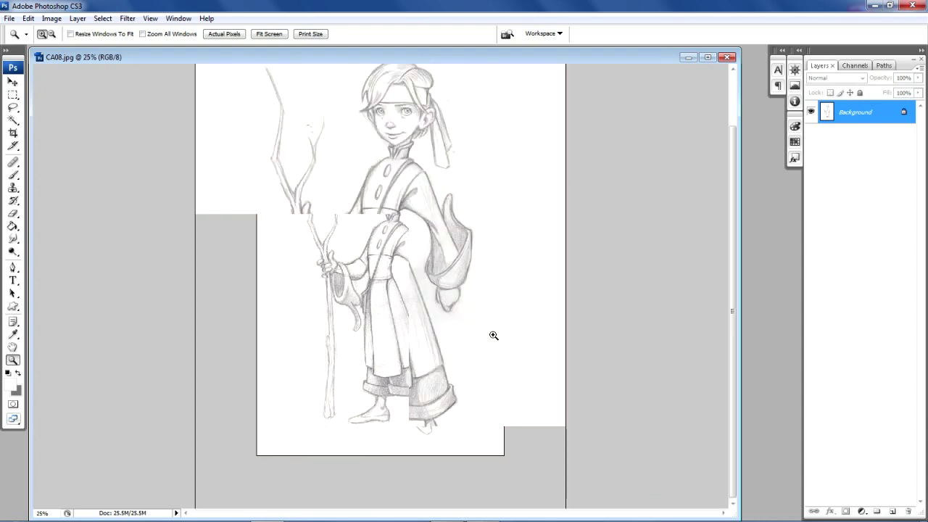
{"action": "left_click_drag", "start_coordinate": [732, 338], "coordinate": [730, 322]}
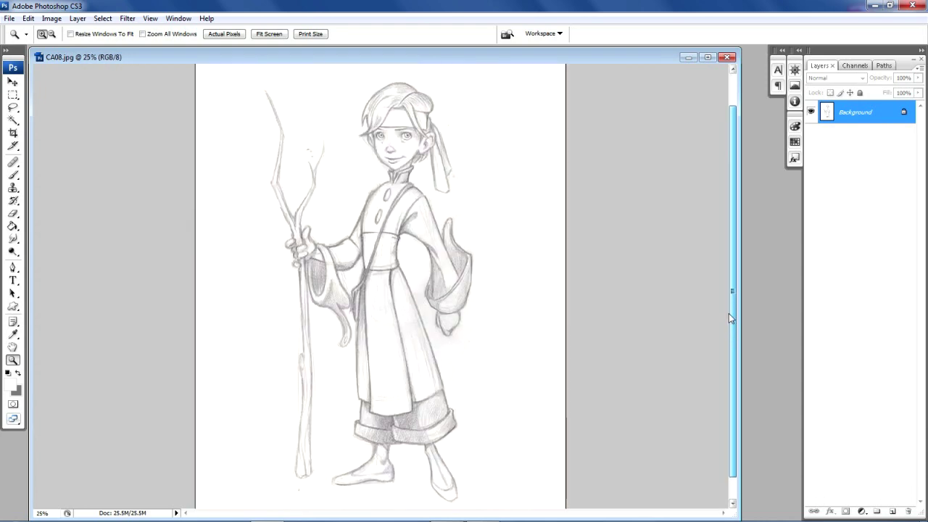
{"action": "left_click", "coordinate": [353, 242]}
{"action": "left_click", "coordinate": [353, 242]}
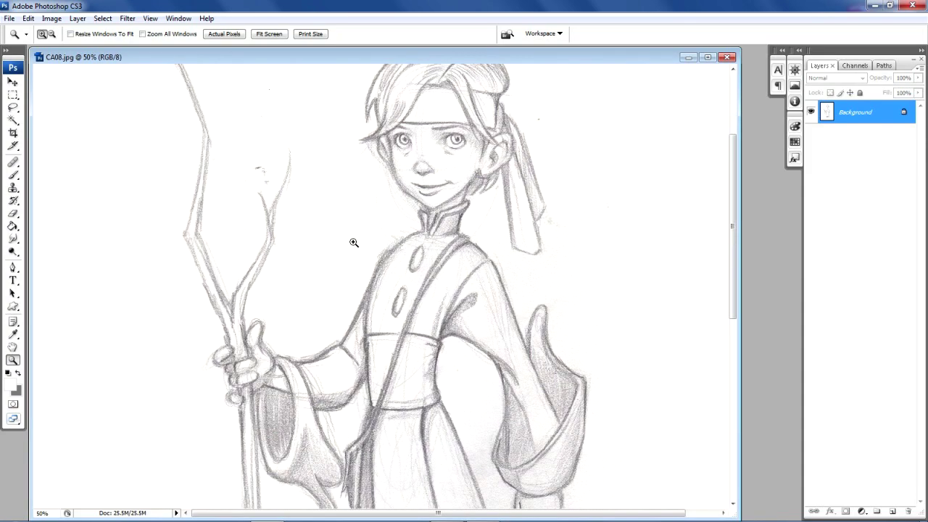
{"action": "left_click", "coordinate": [505, 193]}
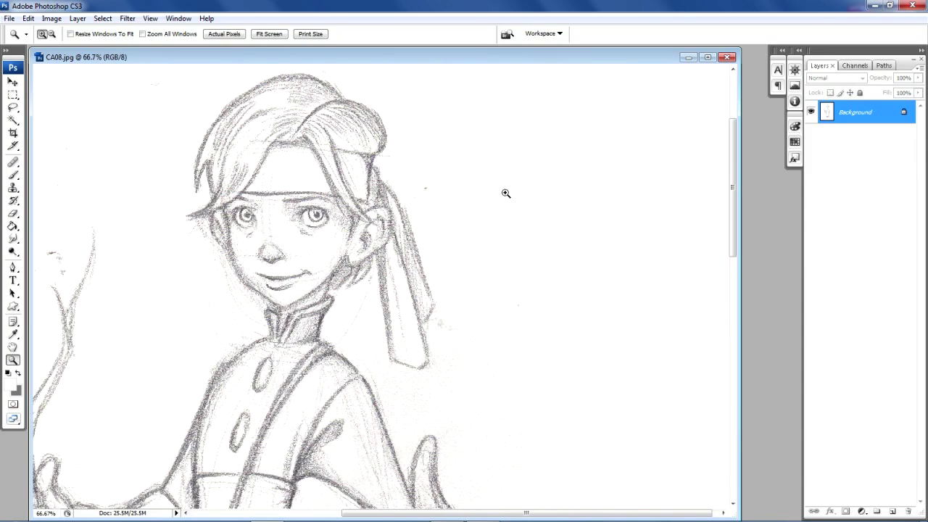
{"action": "mouse_move", "coordinate": [732, 159]}
{"action": "left_mouse_down"}
{"action": "mouse_move", "coordinate": [718, 385]}
{"action": "mouse_move", "coordinate": [524, 348]}
{"action": "left_mouse_up"}
Zoom back out until the whole figure is visible.
{"action": "left_click", "coordinate": [393, 292], "text": "alt"}
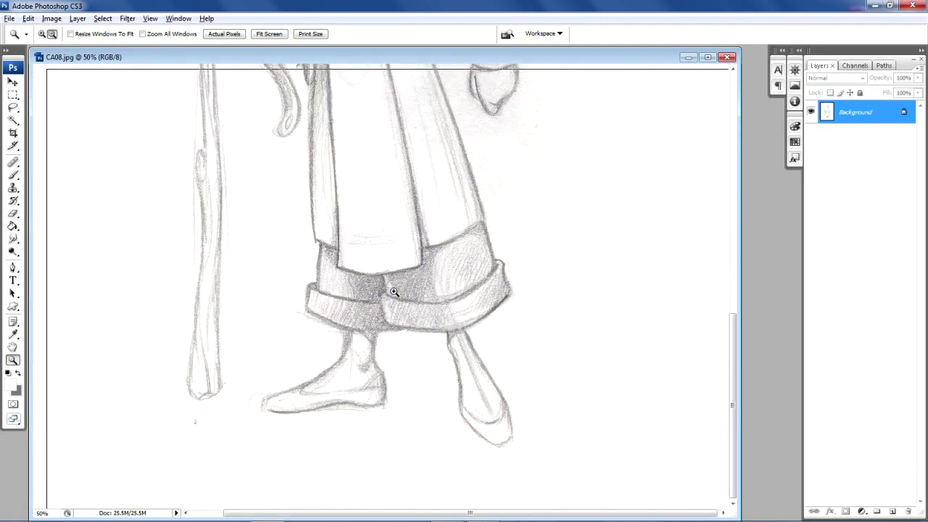
{"action": "left_click", "coordinate": [394, 291], "text": "alt"}
{"action": "left_click", "coordinate": [394, 291], "text": "alt"}
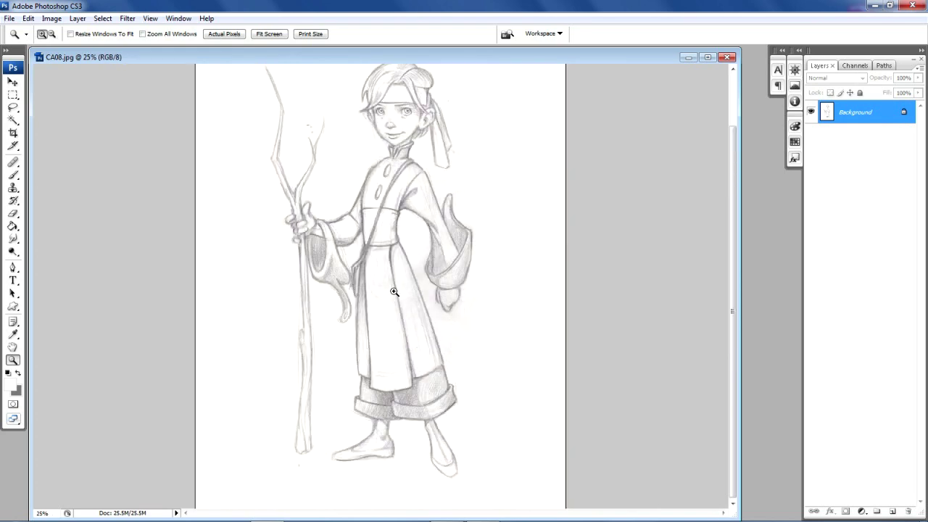
{"action": "left_click_drag", "start_coordinate": [731, 319], "coordinate": [730, 297]}
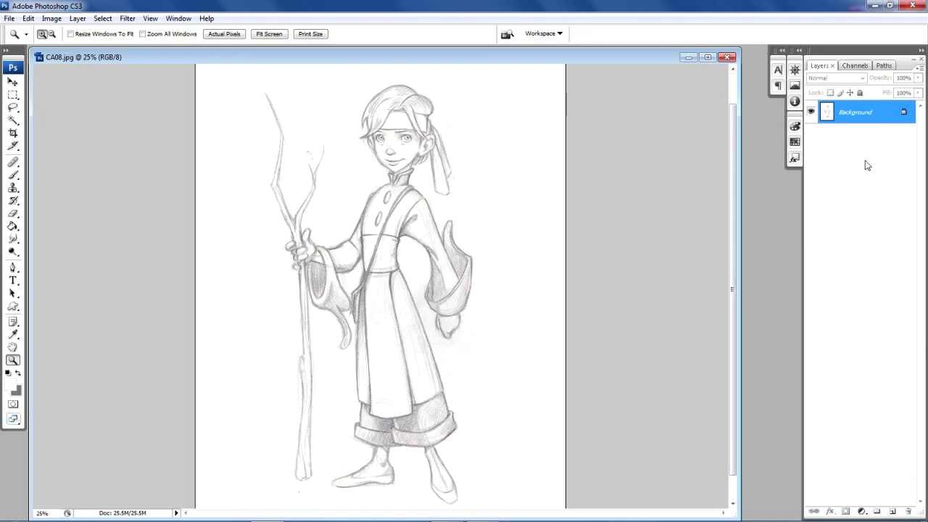
{"action": "left_click_drag", "start_coordinate": [862, 116], "coordinate": [890, 511]}
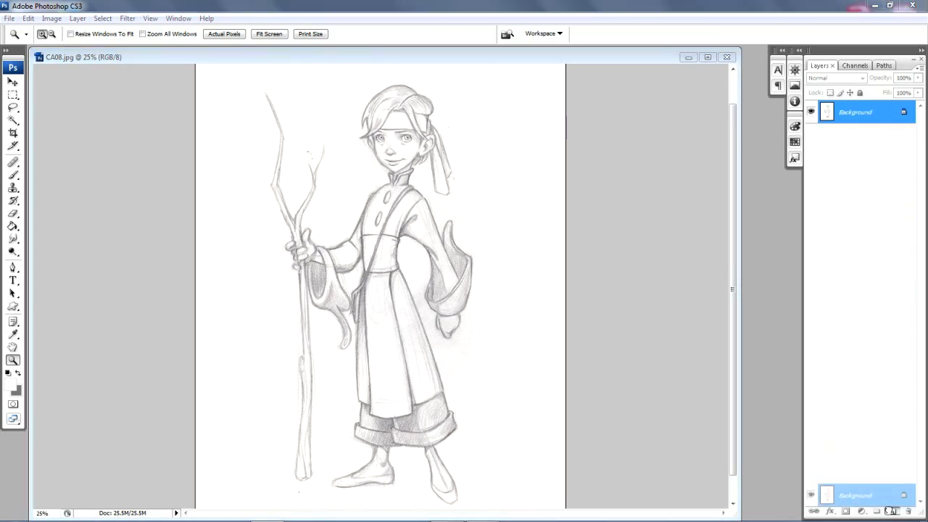
Duplicate the Background layer as Background copy and bring up Color Balance.
{"action": "left_click_drag", "start_coordinate": [890, 511], "coordinate": [891, 511]}
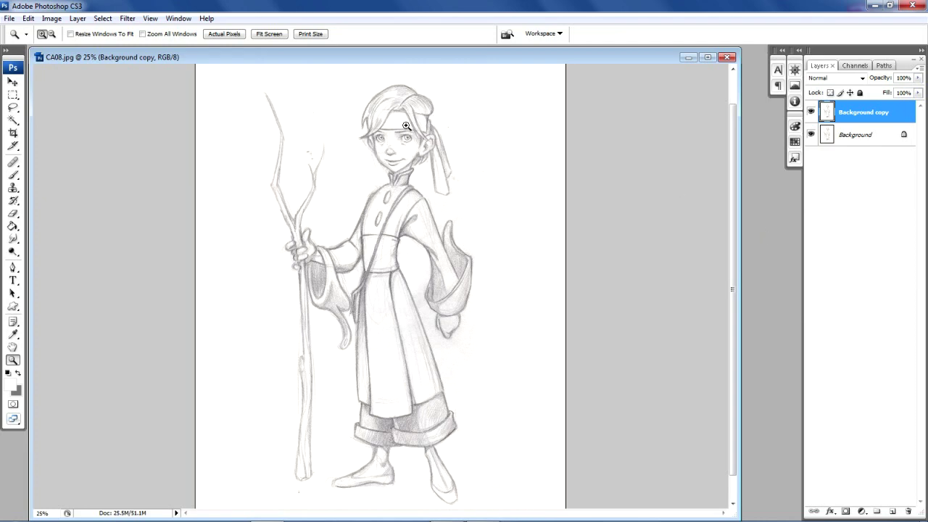
{"action": "left_click", "coordinate": [51, 20]}
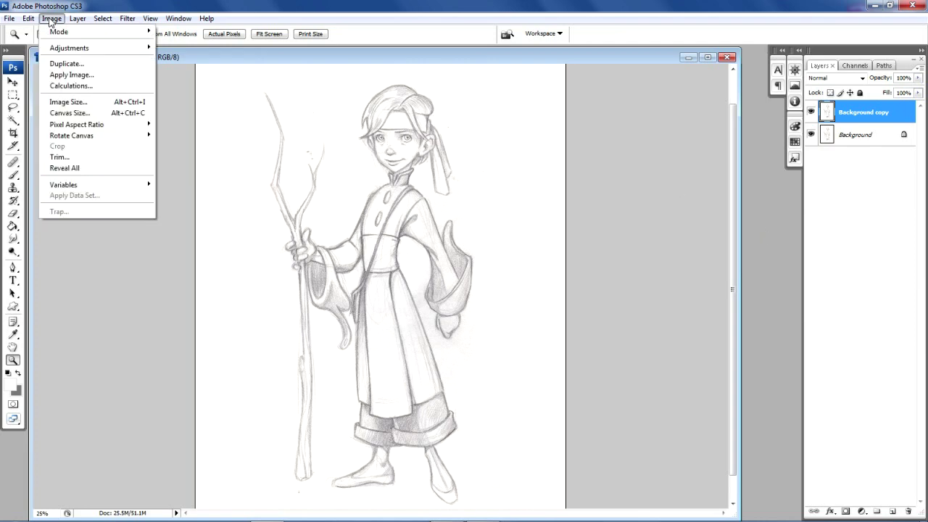
{"action": "mouse_move", "coordinate": [70, 48]}
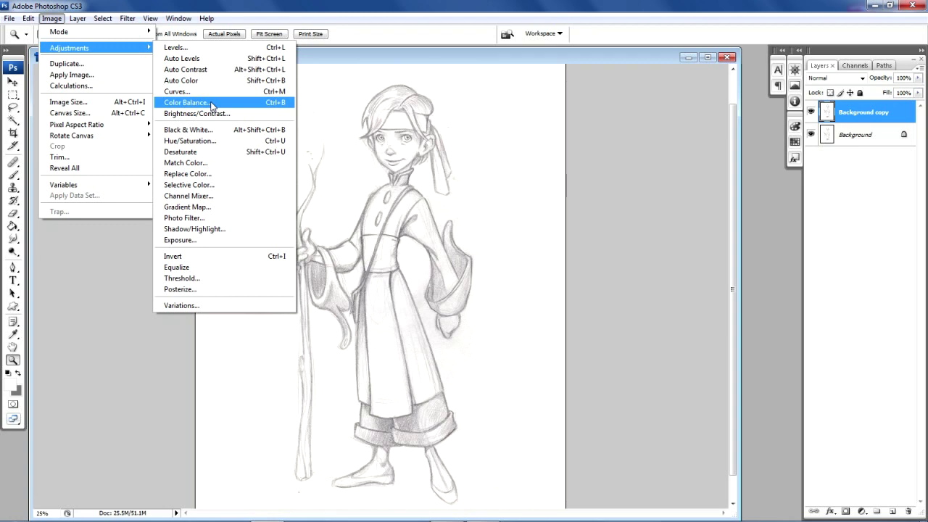
{"action": "left_click", "coordinate": [213, 103]}
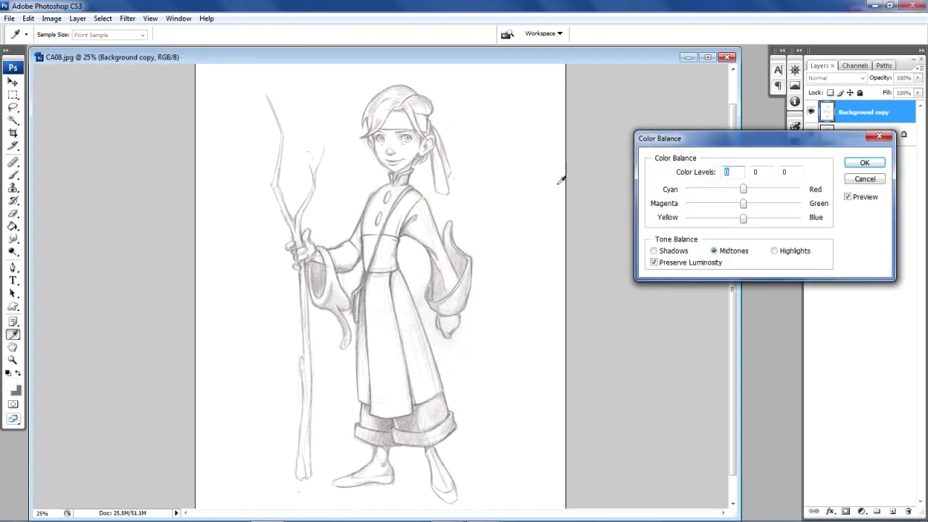
Set Color Balance midtones to Red +100, Green +12, Yellow -51 for a sepia tint.
{"action": "mouse_move", "coordinate": [711, 139]}
{"action": "left_mouse_down"}
{"action": "mouse_move", "coordinate": [605, 131]}
{"action": "mouse_move", "coordinate": [598, 154]}
{"action": "left_mouse_up"}
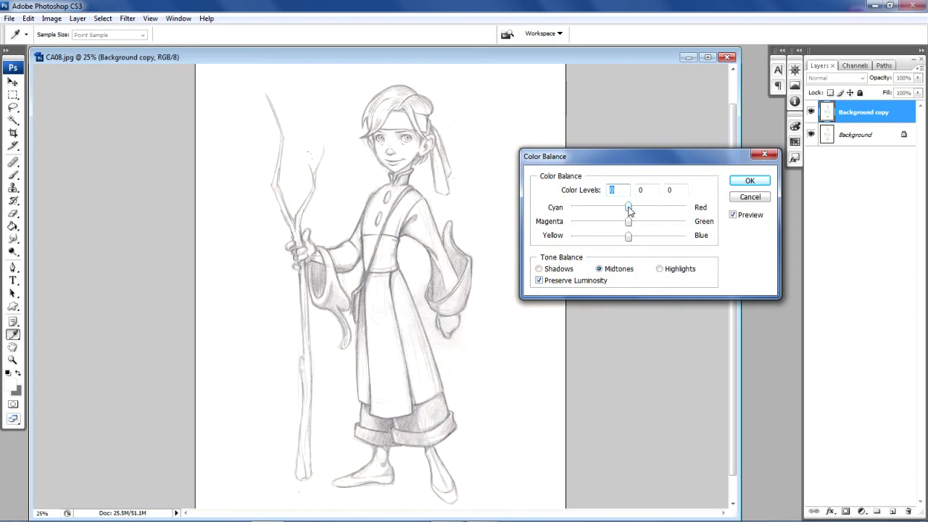
{"action": "left_click_drag", "start_coordinate": [629, 208], "coordinate": [676, 209]}
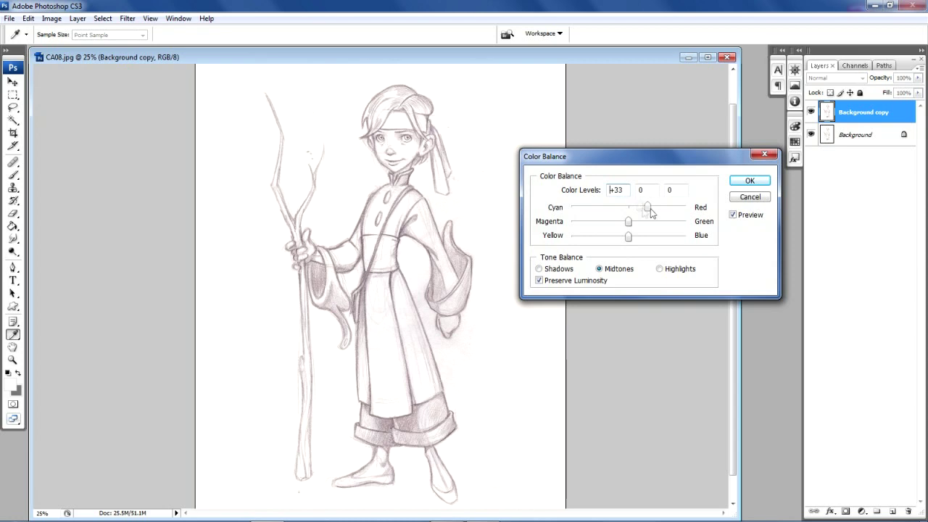
{"action": "left_click_drag", "start_coordinate": [675, 210], "coordinate": [694, 217]}
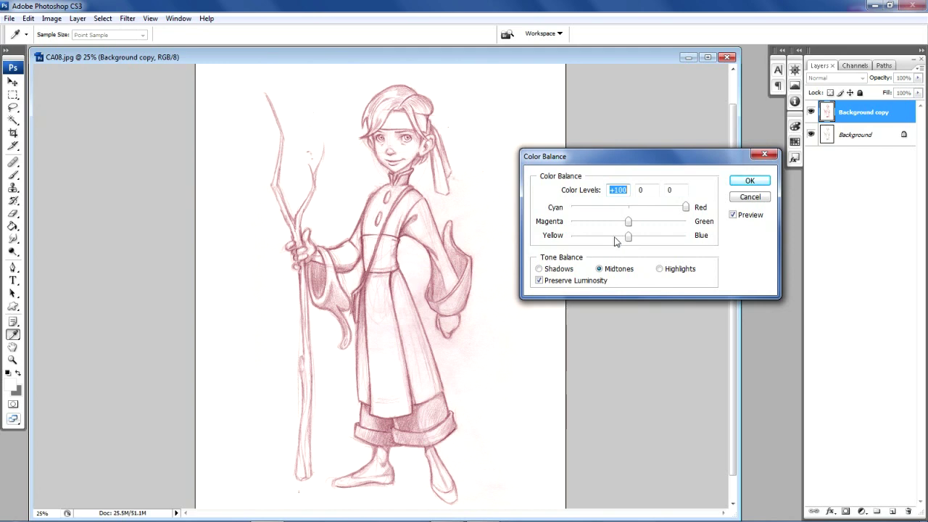
{"action": "left_click_drag", "start_coordinate": [626, 239], "coordinate": [600, 245]}
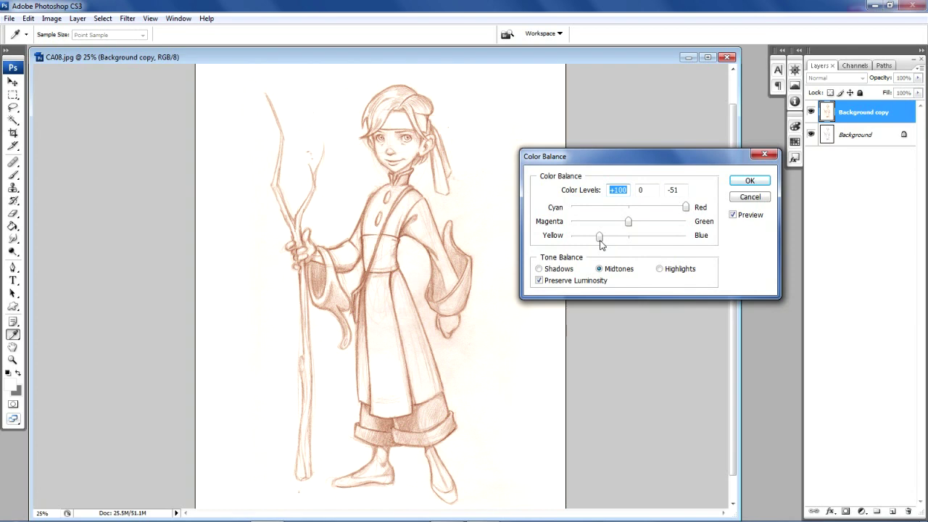
{"action": "left_click_drag", "start_coordinate": [628, 222], "coordinate": [635, 225]}
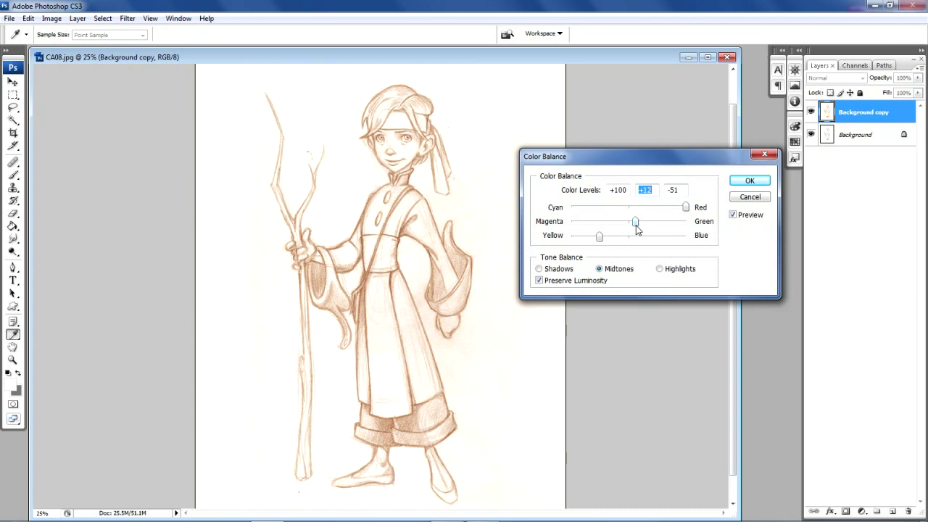
Set Color Balance shadows to +69, +11, -36 and apply the adjustment.
{"action": "left_click", "coordinate": [540, 269]}
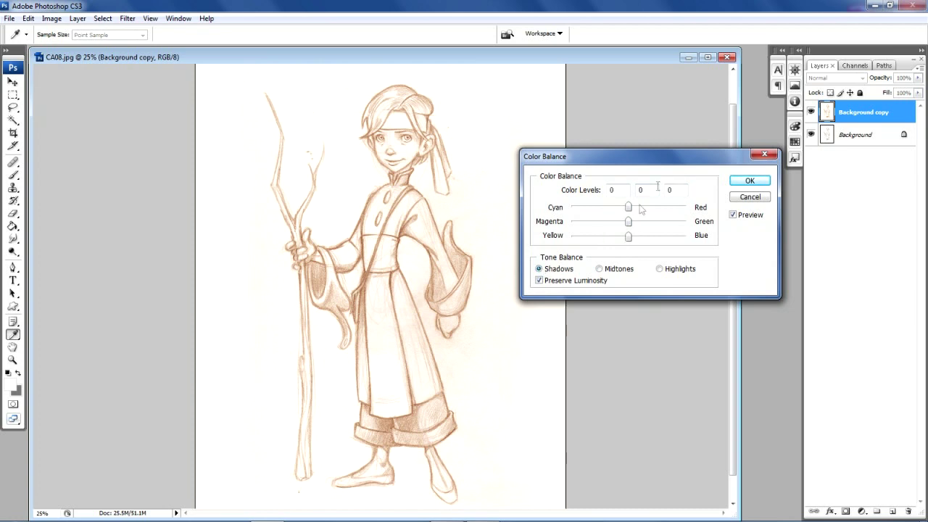
{"action": "left_click_drag", "start_coordinate": [628, 208], "coordinate": [670, 216]}
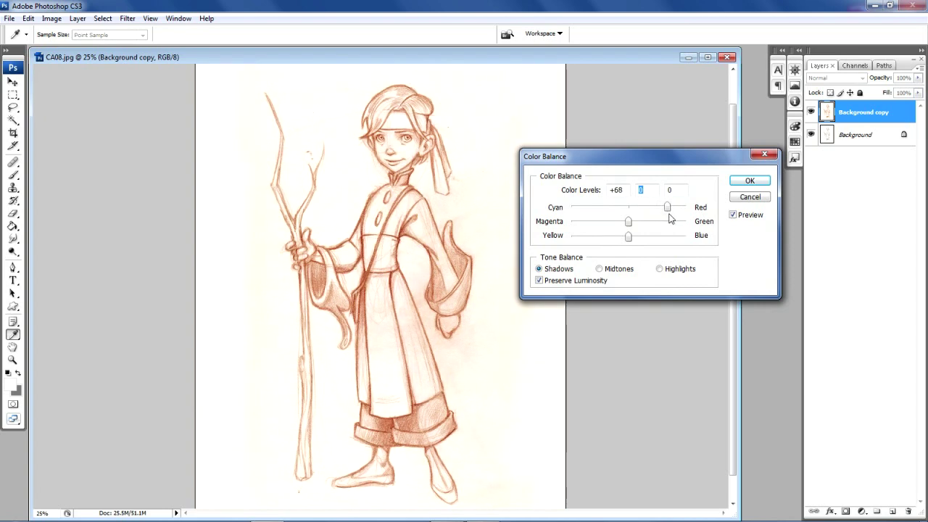
{"action": "left_click_drag", "start_coordinate": [670, 219], "coordinate": [666, 219]}
{"action": "key", "text": "shift+Tab"}
{"action": "left_click", "coordinate": [607, 235]}
{"action": "left_click", "coordinate": [637, 225]}
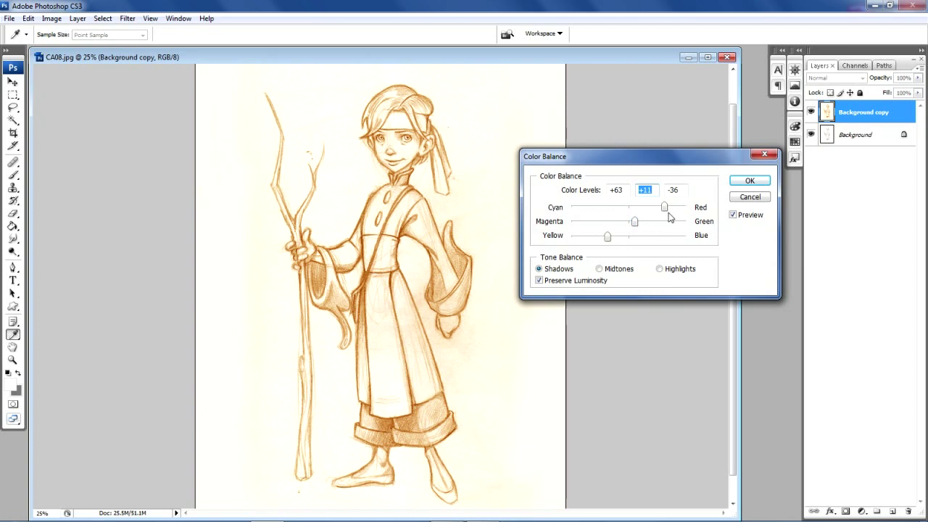
{"action": "left_click_drag", "start_coordinate": [664, 208], "coordinate": [667, 208]}
{"action": "left_click", "coordinate": [749, 181]}
{"action": "key", "text": "z"}
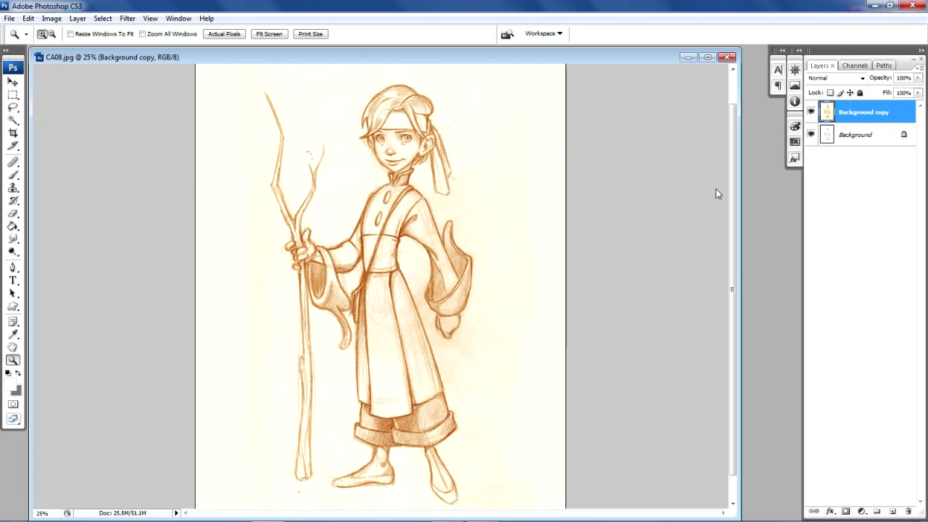
Add a new empty Layer 1 above Background and hide the sepia copy.
{"action": "left_click", "coordinate": [866, 137]}
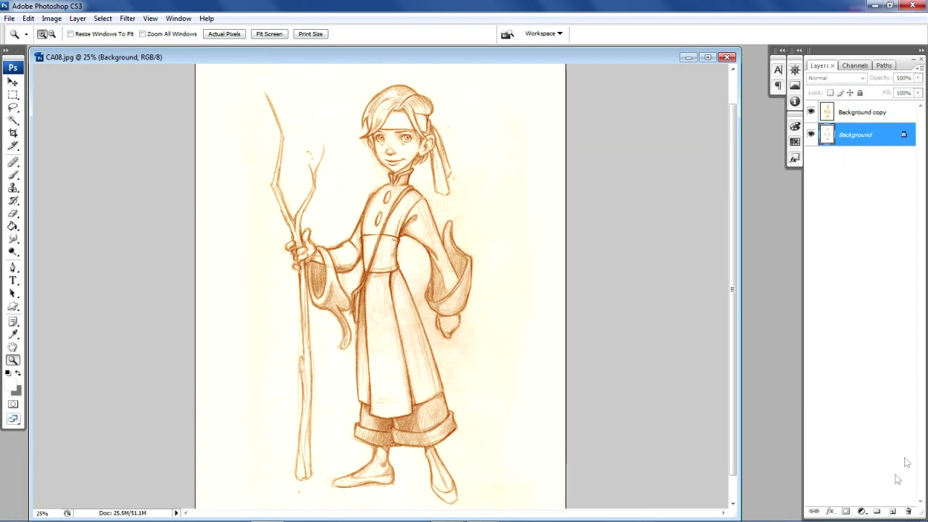
{"action": "left_click", "coordinate": [892, 511]}
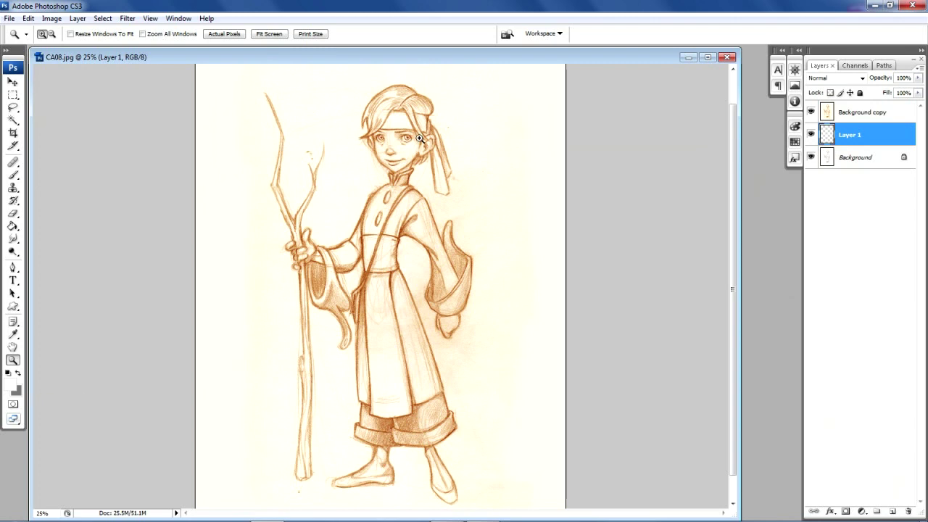
{"action": "left_click", "coordinate": [810, 111]}
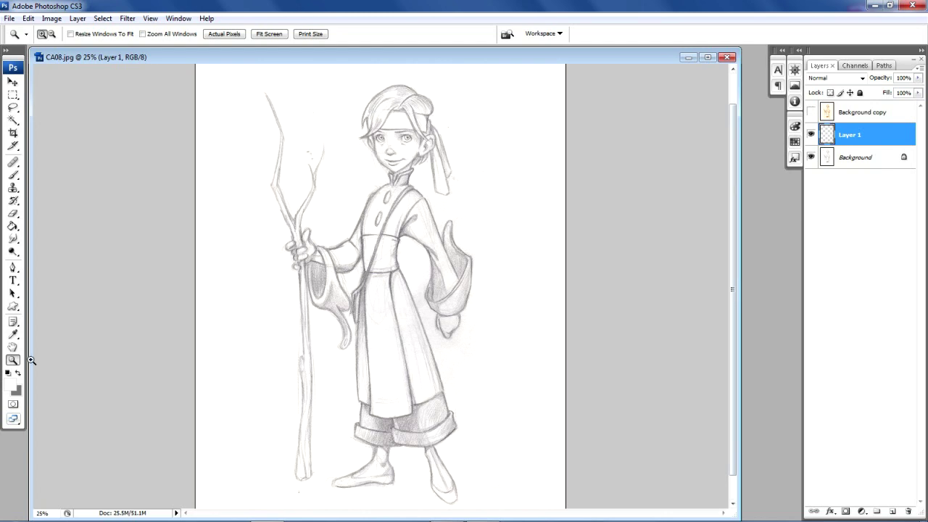
Set the foreground colour to light tan #d1bf98.
{"action": "left_click", "coordinate": [11, 388]}
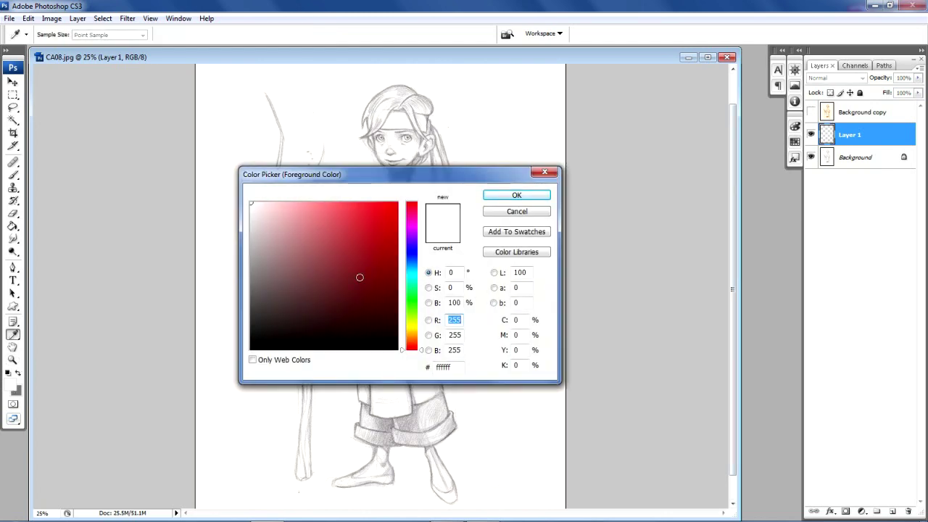
{"action": "left_click_drag", "start_coordinate": [421, 353], "coordinate": [426, 330]}
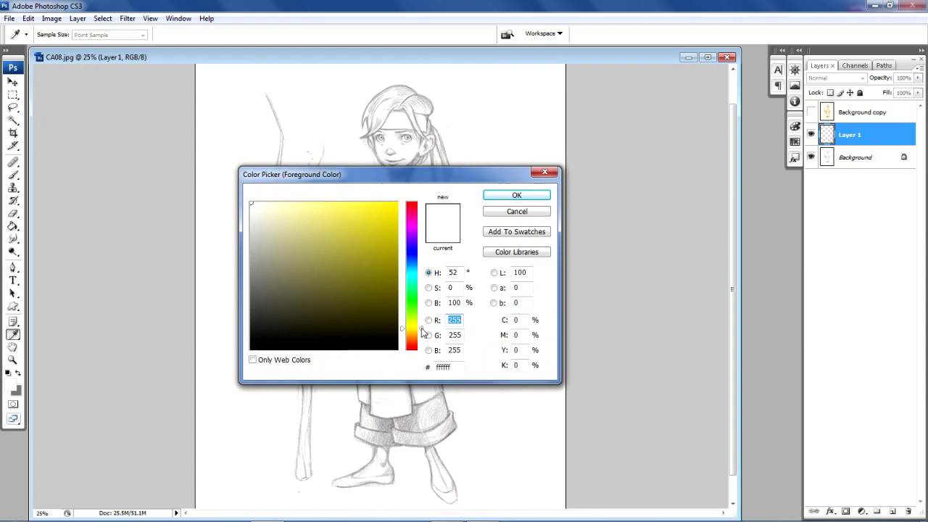
{"action": "left_click_drag", "start_coordinate": [426, 329], "coordinate": [422, 337]}
{"action": "left_click", "coordinate": [287, 221]}
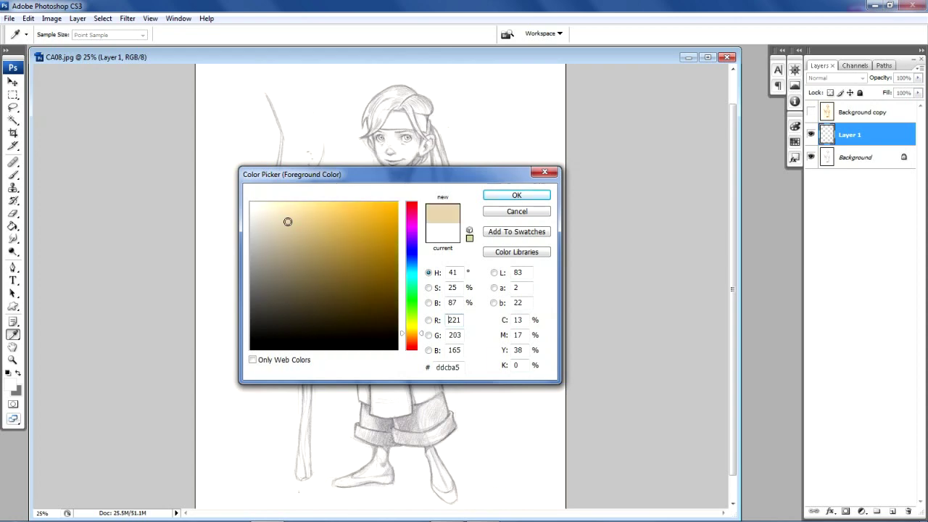
{"action": "left_click", "coordinate": [290, 228]}
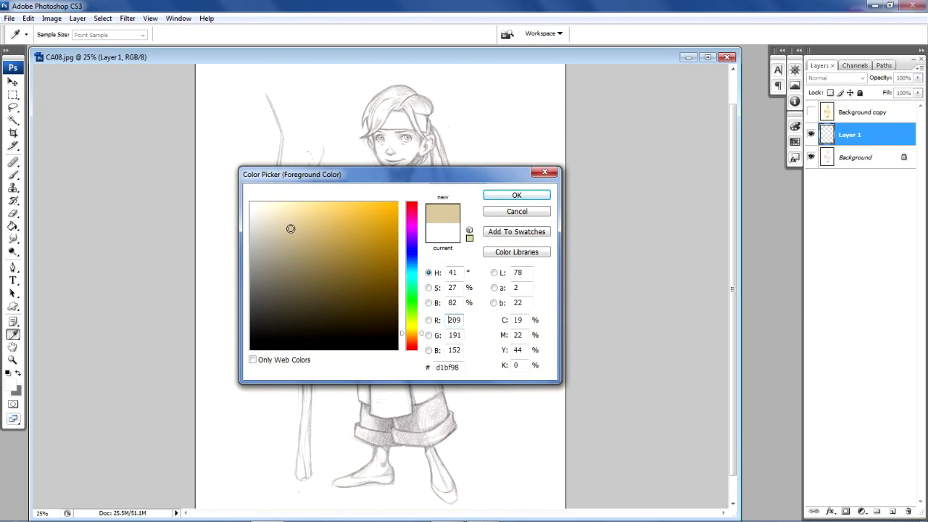
{"action": "left_click", "coordinate": [505, 196]}
{"action": "key", "text": "z"}
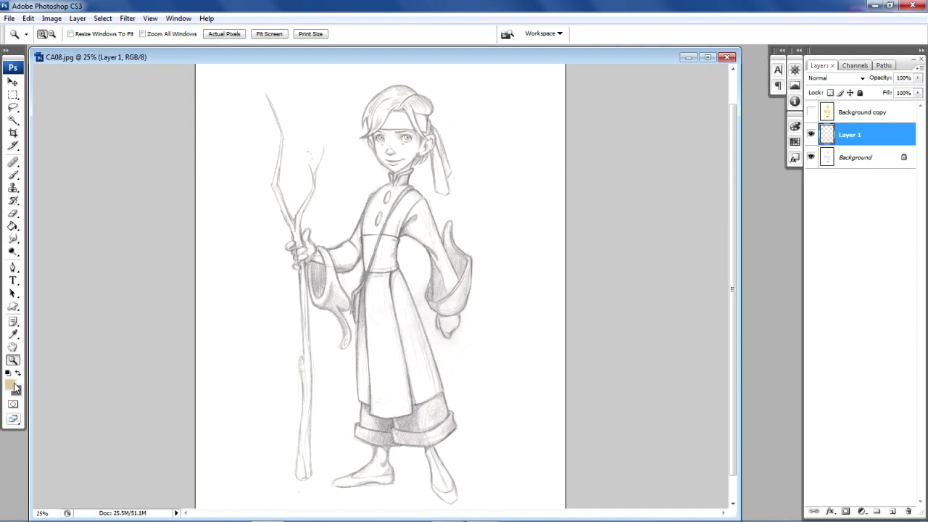
{"action": "left_click", "coordinate": [14, 227]}
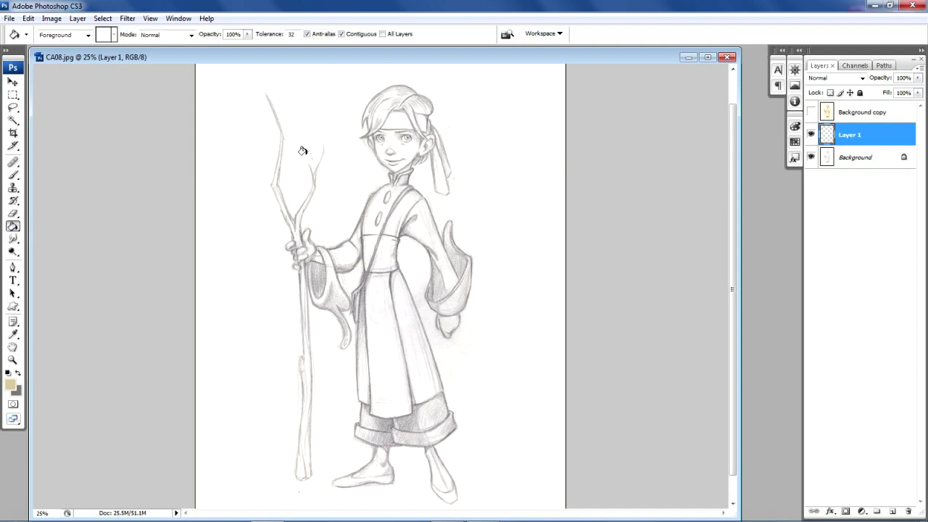
Fill Layer 1 with tan and add monochromatic Gaussian noise.
{"action": "left_click", "coordinate": [302, 150]}
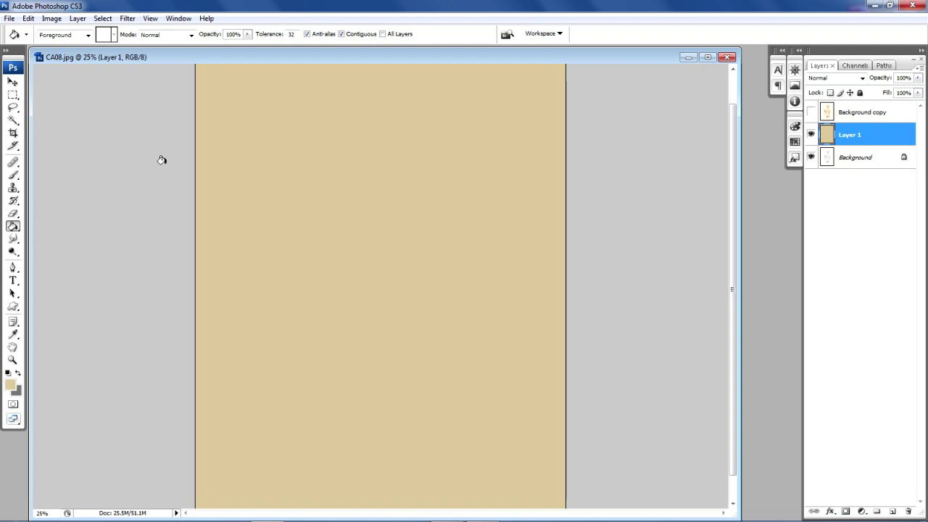
{"action": "left_click", "coordinate": [127, 20]}
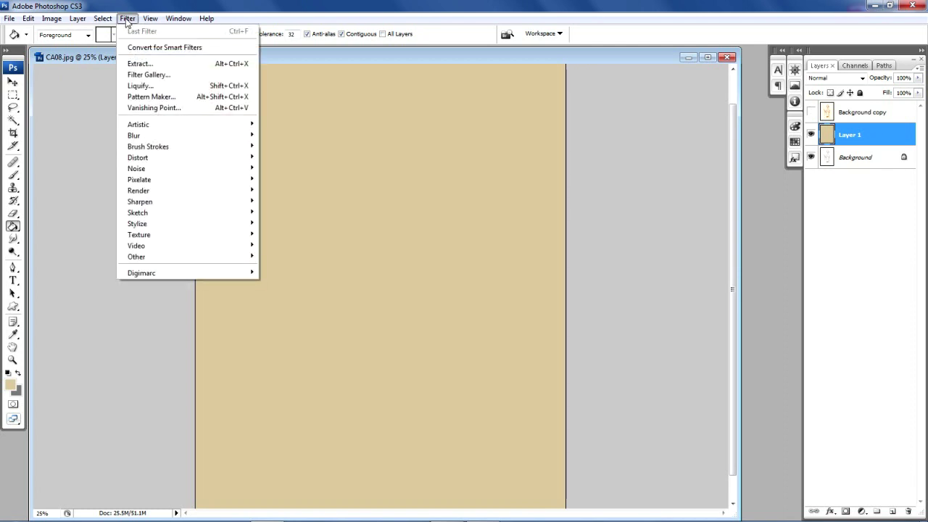
{"action": "mouse_move", "coordinate": [136, 168]}
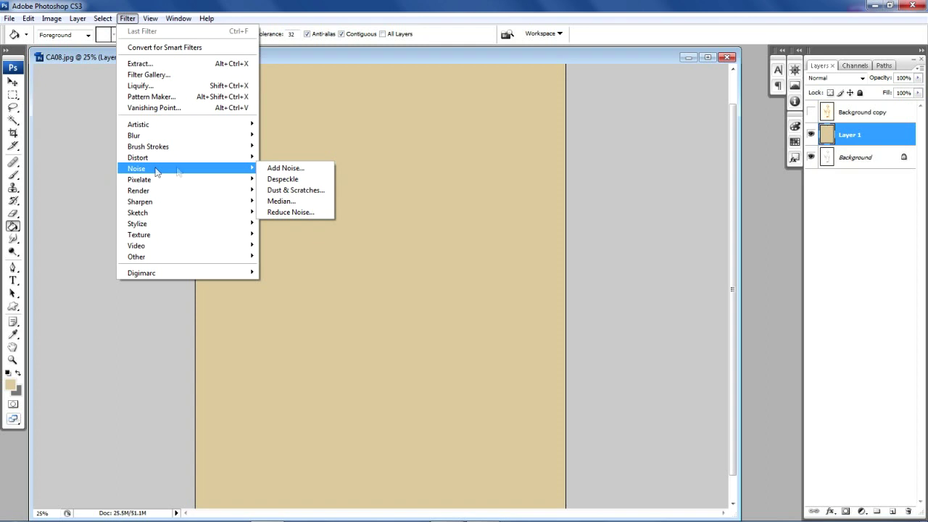
{"action": "left_click", "coordinate": [297, 168]}
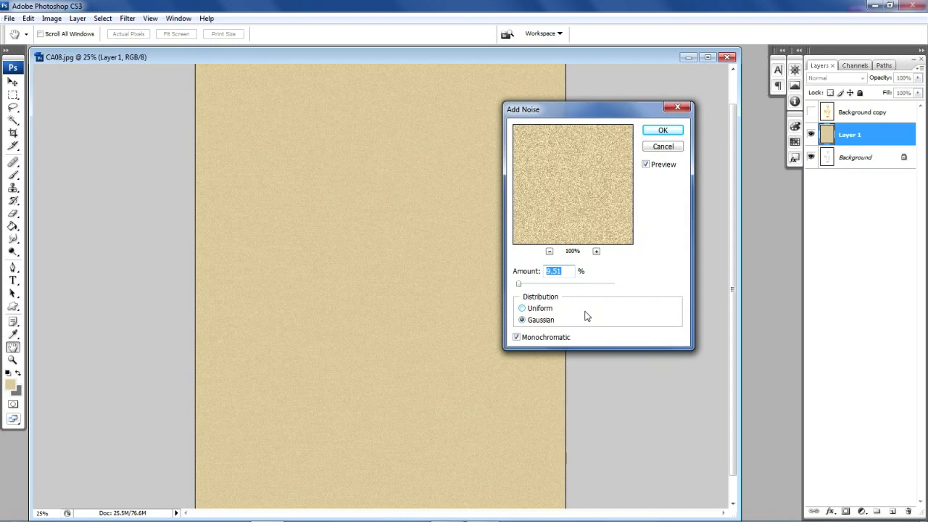
{"action": "left_click", "coordinate": [517, 338]}
{"action": "left_click", "coordinate": [517, 338]}
{"action": "left_click", "coordinate": [659, 132]}
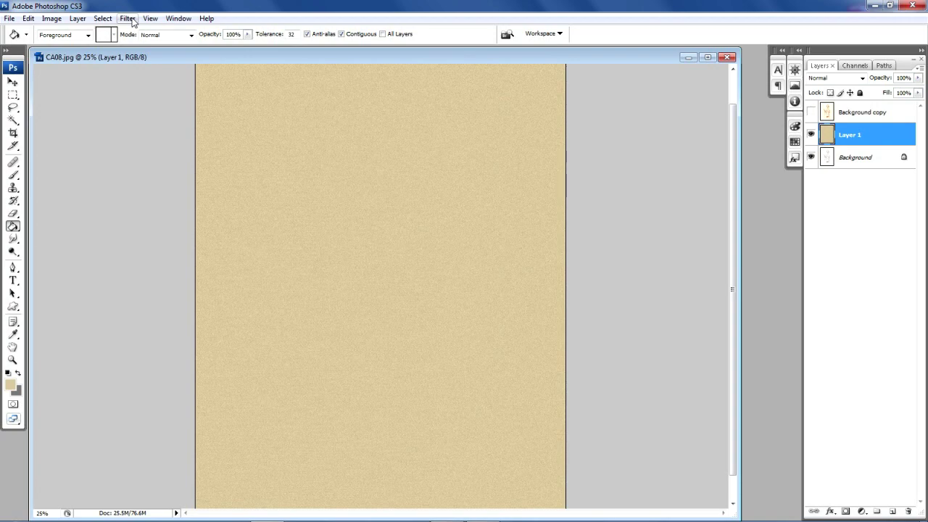
{"action": "left_click", "coordinate": [128, 18]}
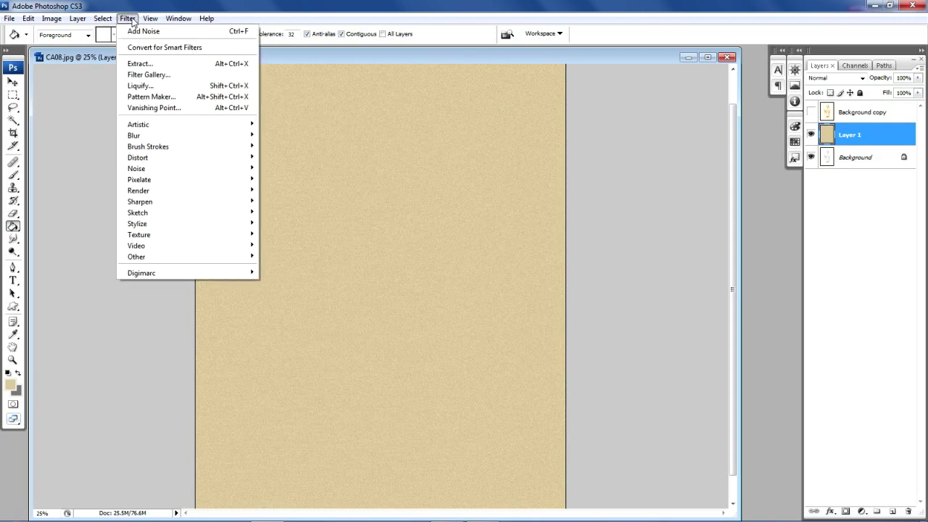
{"action": "mouse_move", "coordinate": [134, 135]}
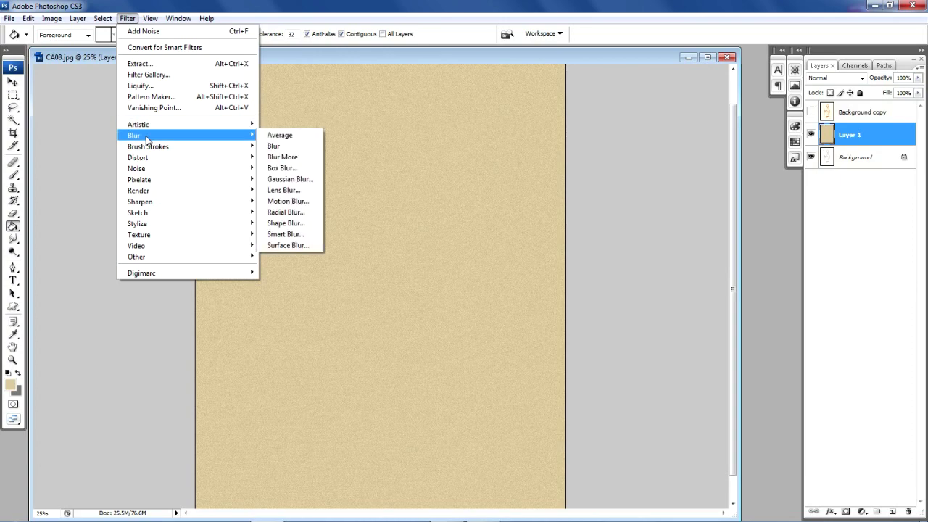
Apply a small-radius Gaussian Blur to soften the noisy tan fill.
{"action": "left_click", "coordinate": [304, 179]}
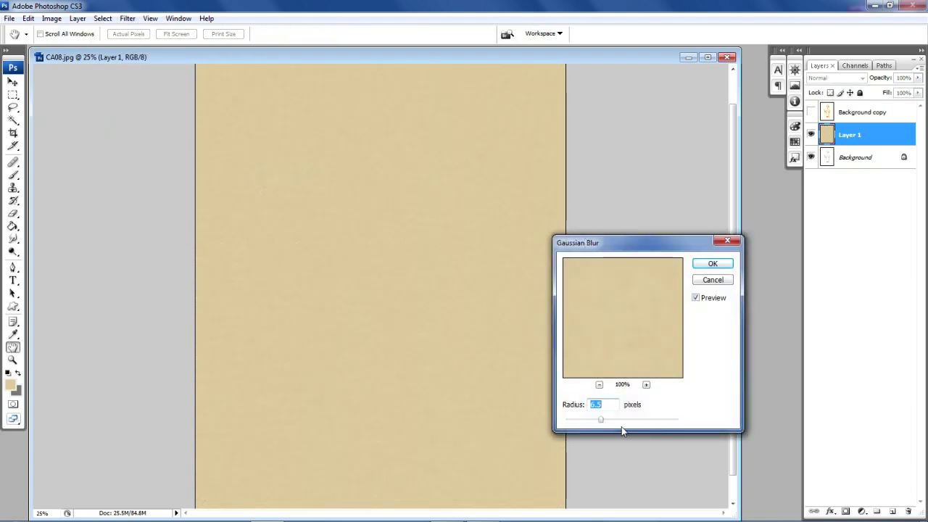
{"action": "left_click_drag", "start_coordinate": [600, 423], "coordinate": [572, 425]}
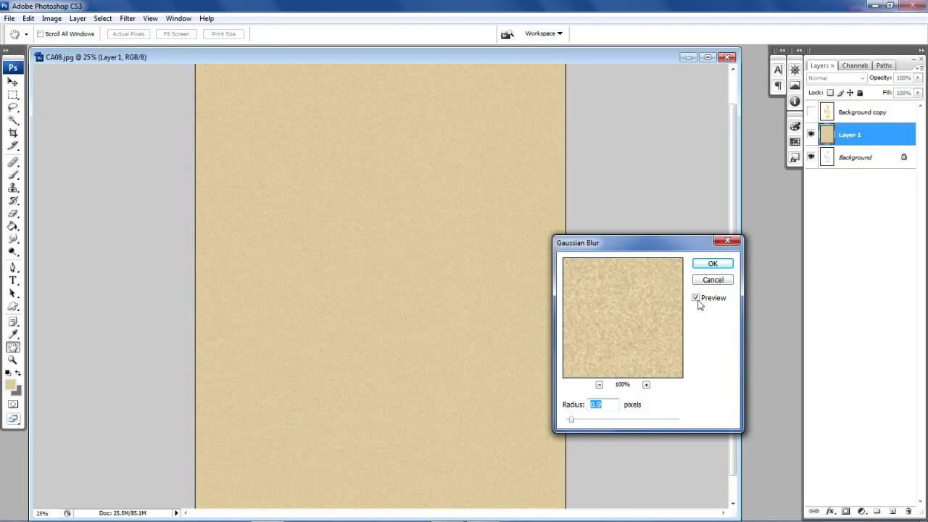
{"action": "left_click", "coordinate": [712, 263]}
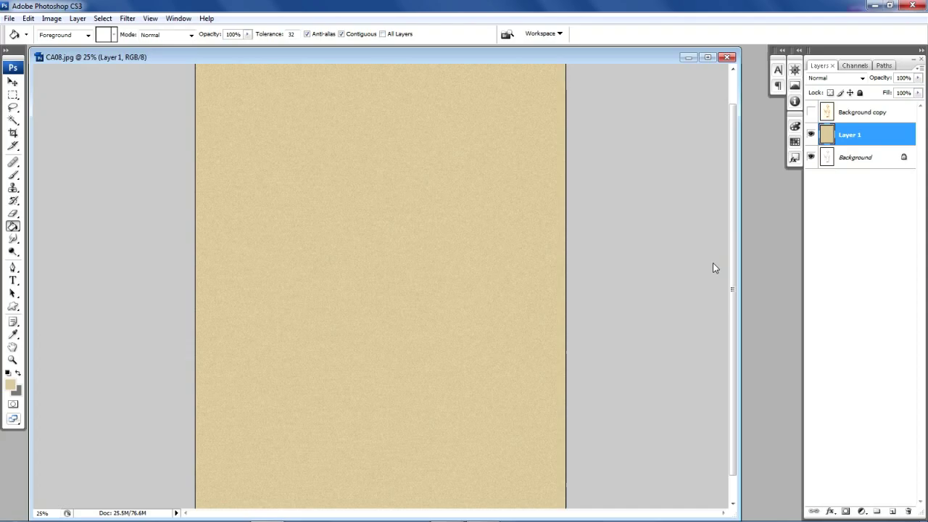
Show the sketch layer again, trying Multiply on Layer 1 before resetting it.
{"action": "left_click", "coordinate": [812, 113]}
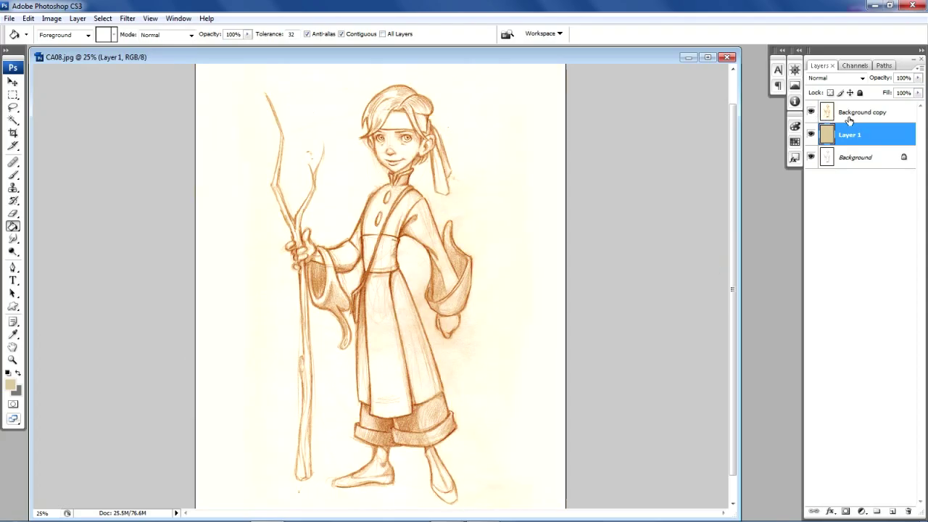
{"action": "left_click", "coordinate": [860, 78]}
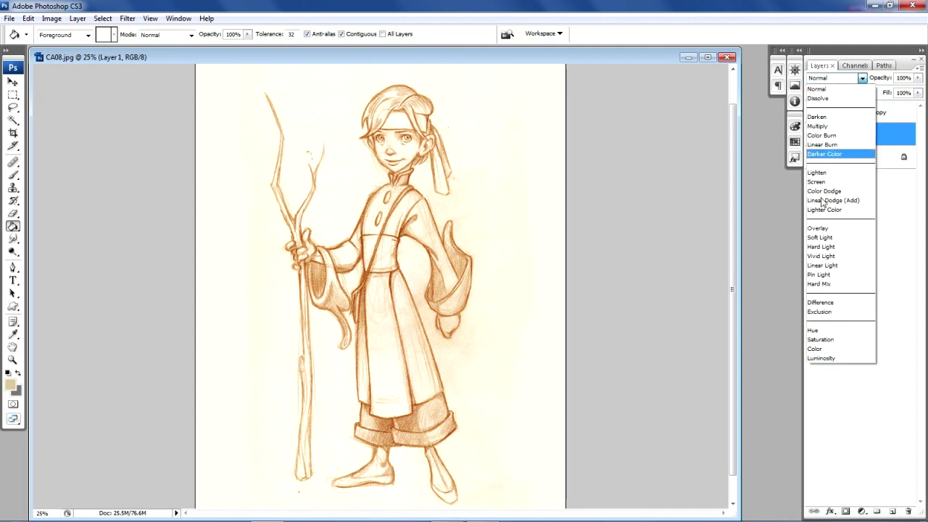
{"action": "left_click", "coordinate": [822, 126]}
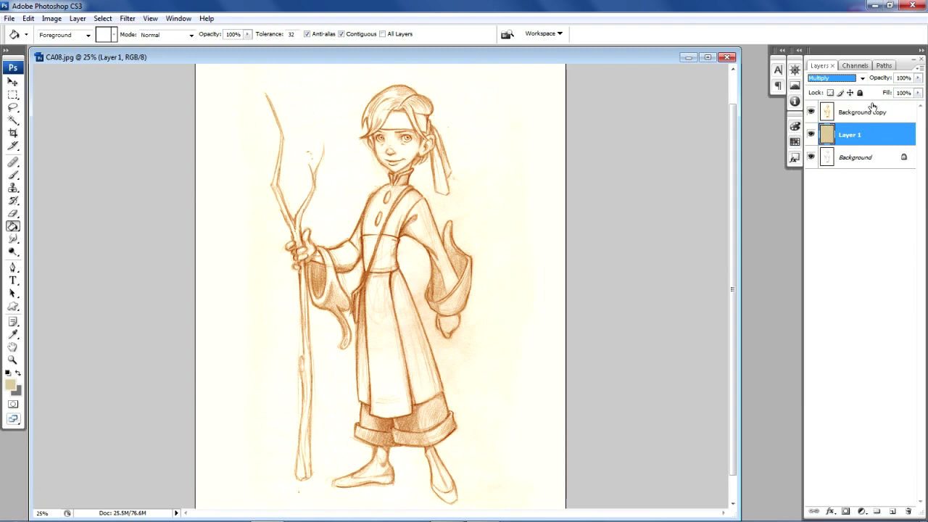
{"action": "left_click", "coordinate": [872, 115]}
{"action": "left_click", "coordinate": [844, 136]}
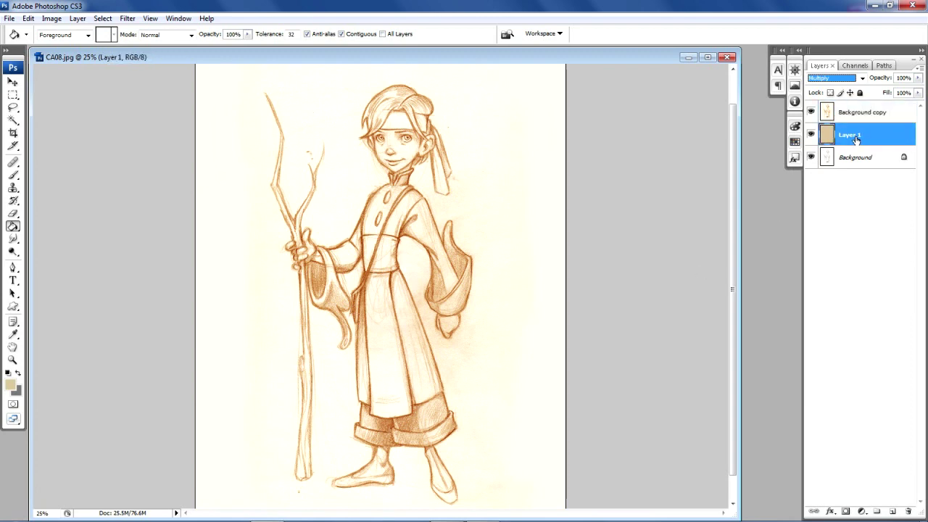
{"action": "left_click", "coordinate": [861, 78]}
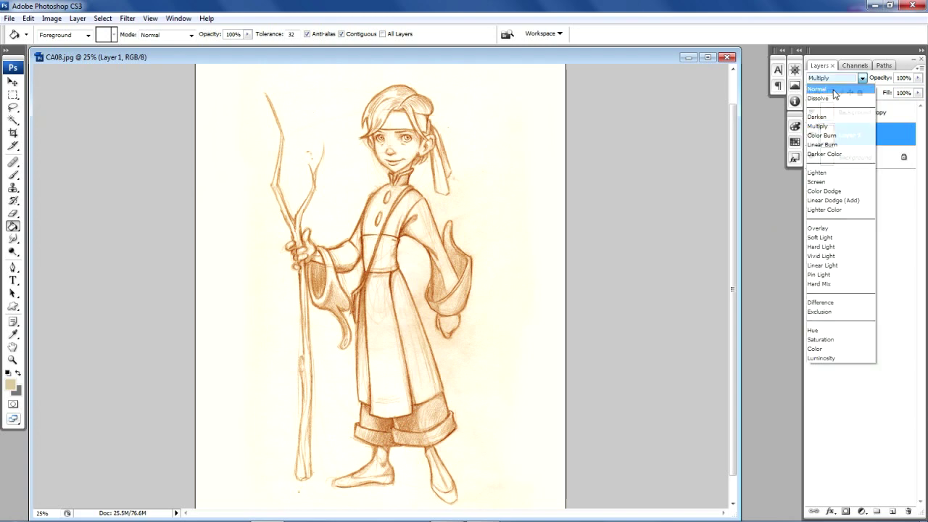
{"action": "left_click", "coordinate": [835, 89]}
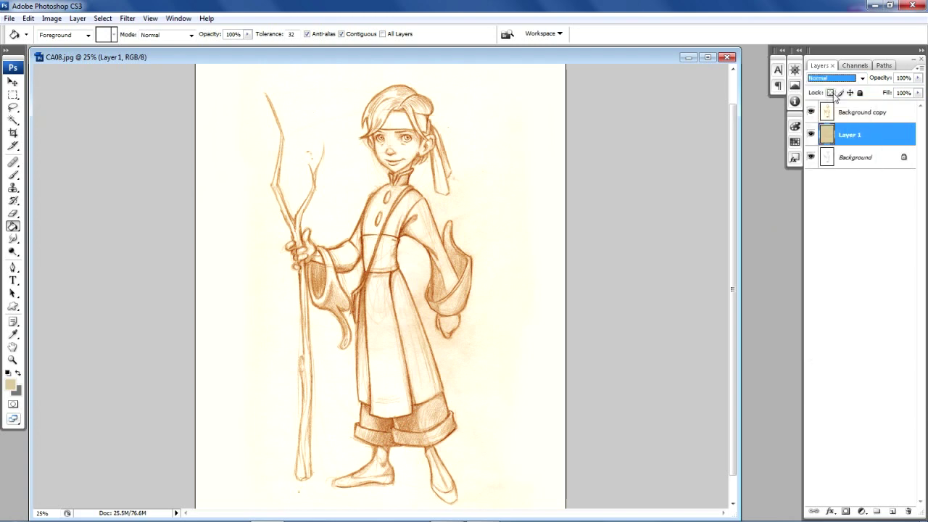
Set the Background copy sketch layer to Multiply over the tan paper.
{"action": "left_click", "coordinate": [856, 114]}
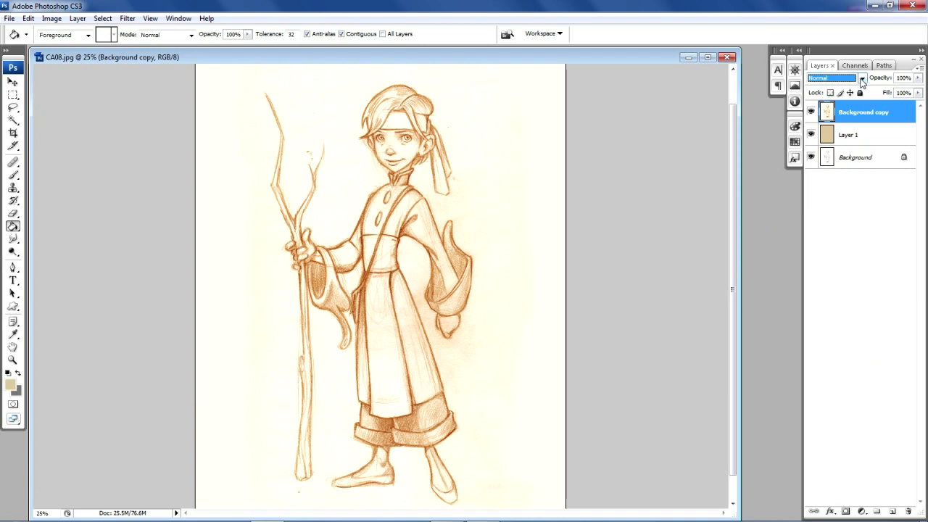
{"action": "left_click", "coordinate": [861, 80]}
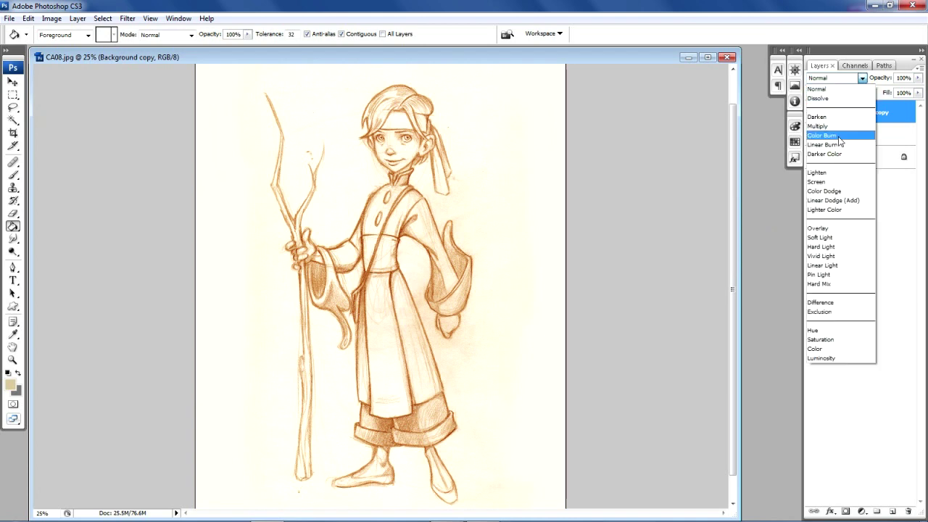
{"action": "left_click", "coordinate": [833, 127]}
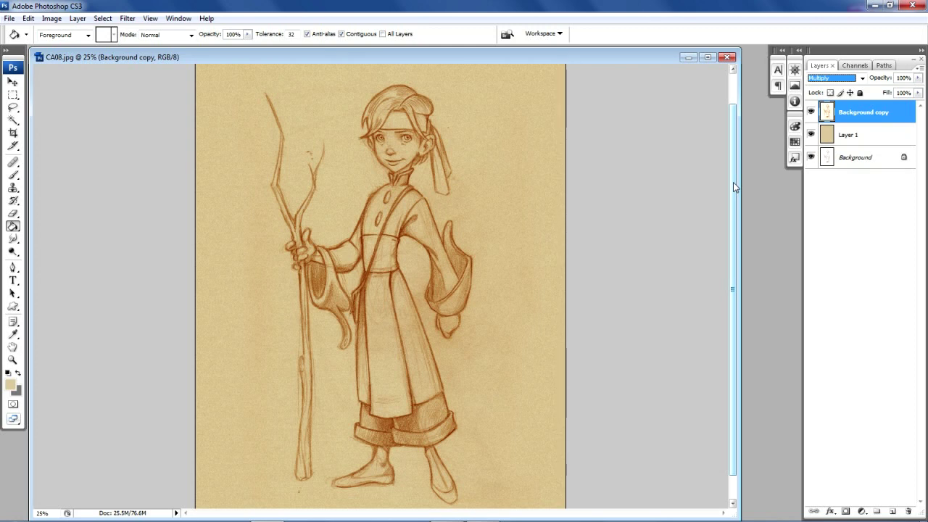
{"action": "left_click", "coordinate": [10, 386]}
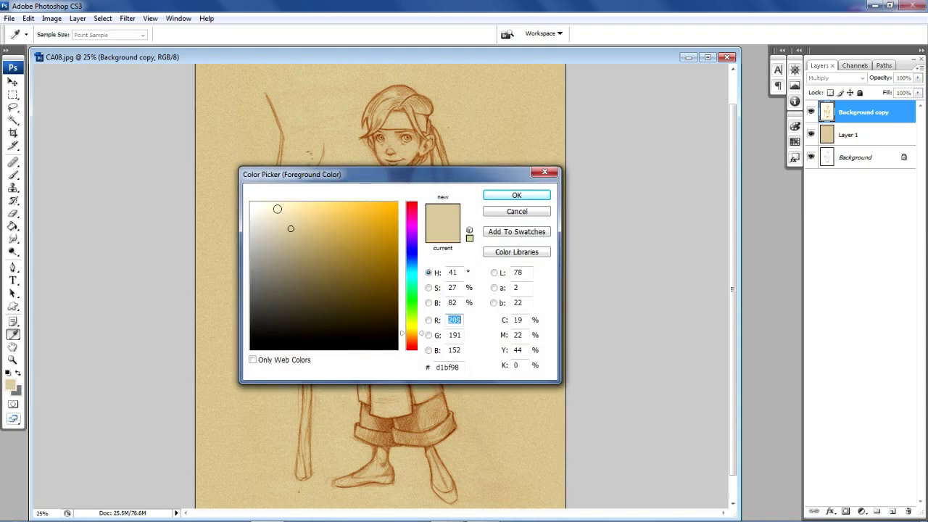
Set the foreground colour to a pale cream in the Color Picker.
{"action": "left_click", "coordinate": [277, 208]}
{"action": "left_click_drag", "start_coordinate": [277, 208], "coordinate": [274, 206]}
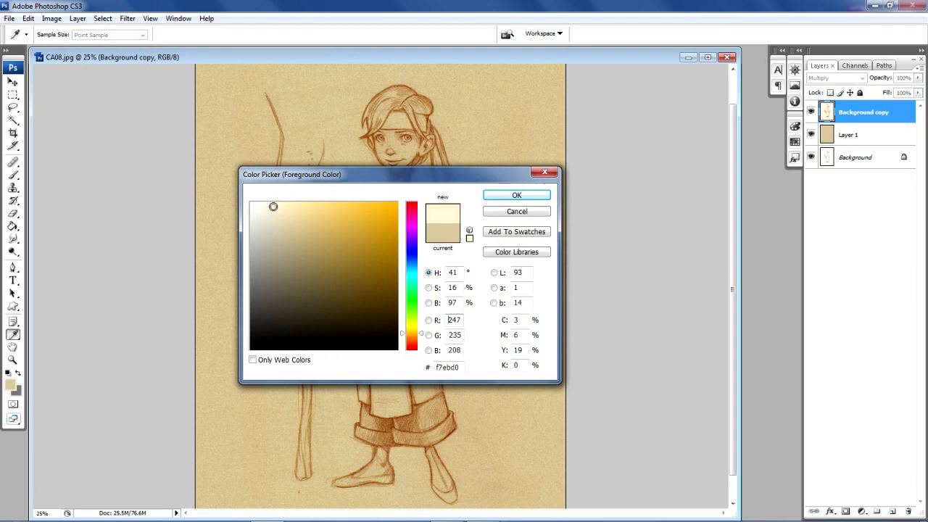
{"action": "left_click_drag", "start_coordinate": [273, 206], "coordinate": [272, 205]}
{"action": "left_click", "coordinate": [495, 199]}
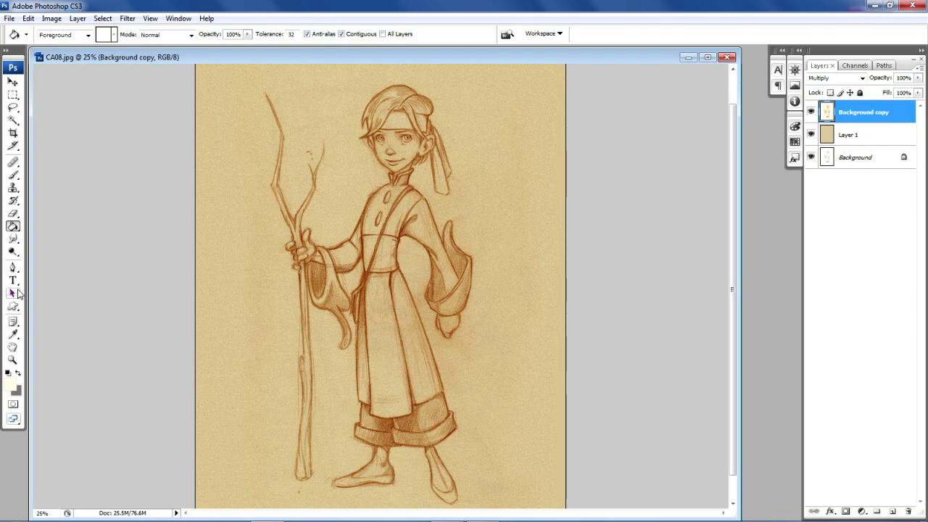
Choose the Brush tool with the Chalk 36 preset, resized to about 80 px.
{"action": "left_click", "coordinate": [14, 179]}
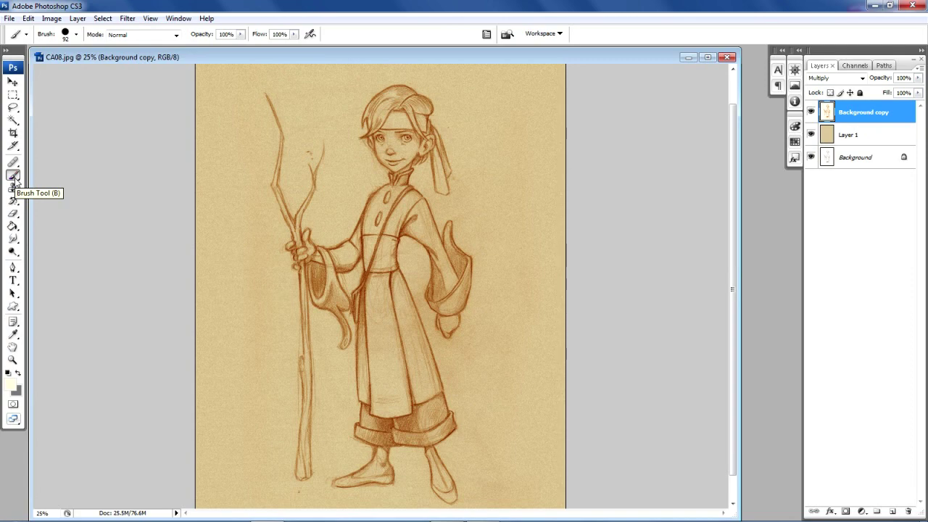
{"action": "left_click", "coordinate": [76, 35]}
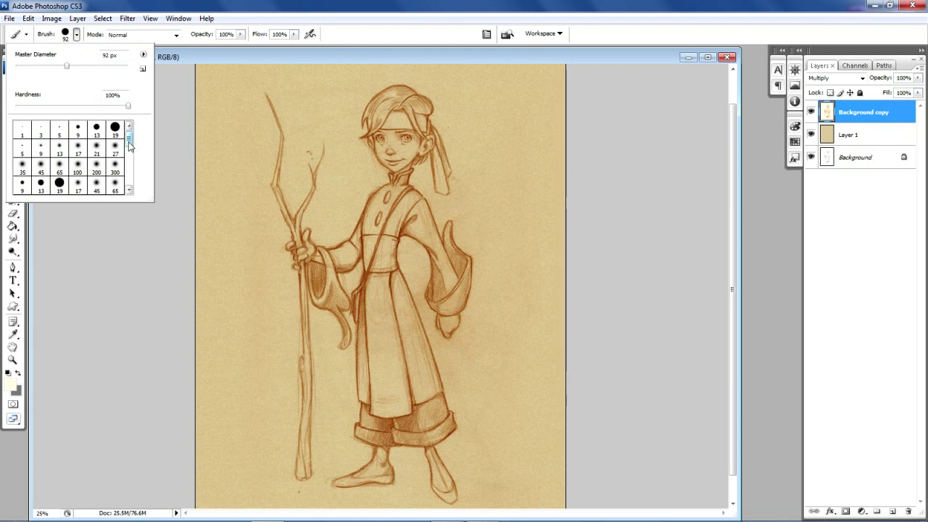
{"action": "left_click_drag", "start_coordinate": [128, 145], "coordinate": [130, 166]}
{"action": "left_click_drag", "start_coordinate": [129, 161], "coordinate": [129, 167]}
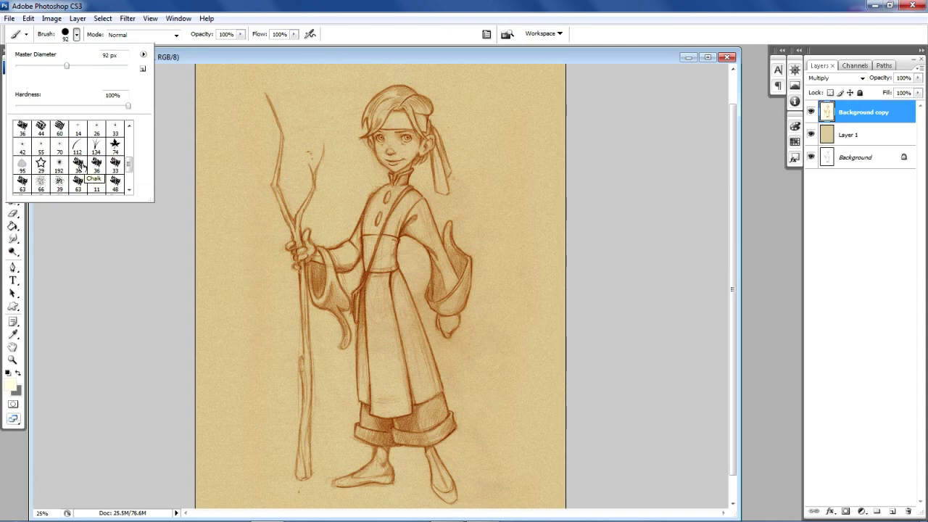
{"action": "left_click", "coordinate": [78, 169]}
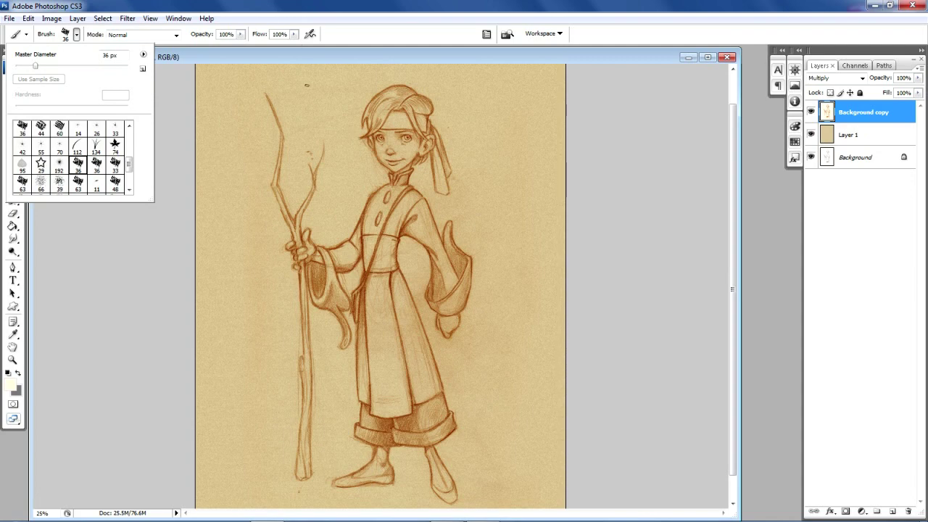
{"action": "left_click_drag", "start_coordinate": [78, 70], "coordinate": [63, 69]}
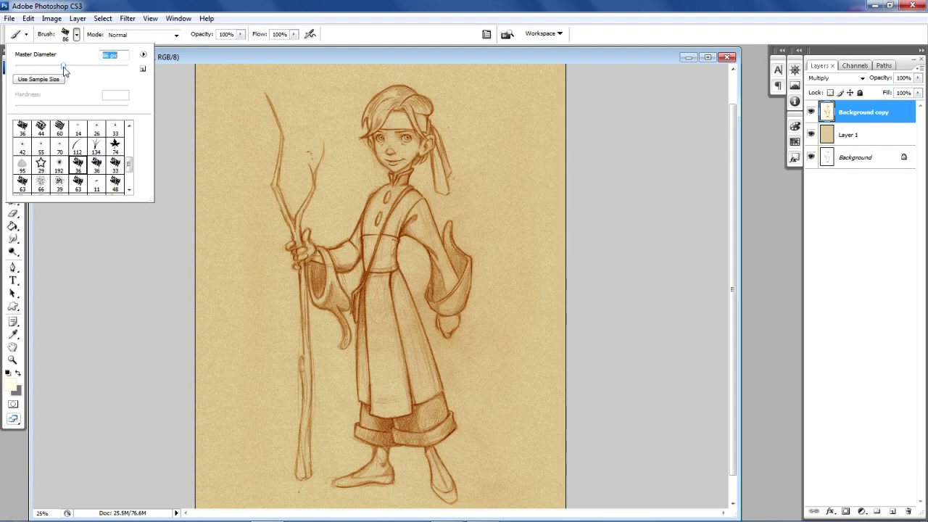
{"action": "left_click_drag", "start_coordinate": [64, 69], "coordinate": [59, 63]}
{"action": "left_click", "coordinate": [161, 114]}
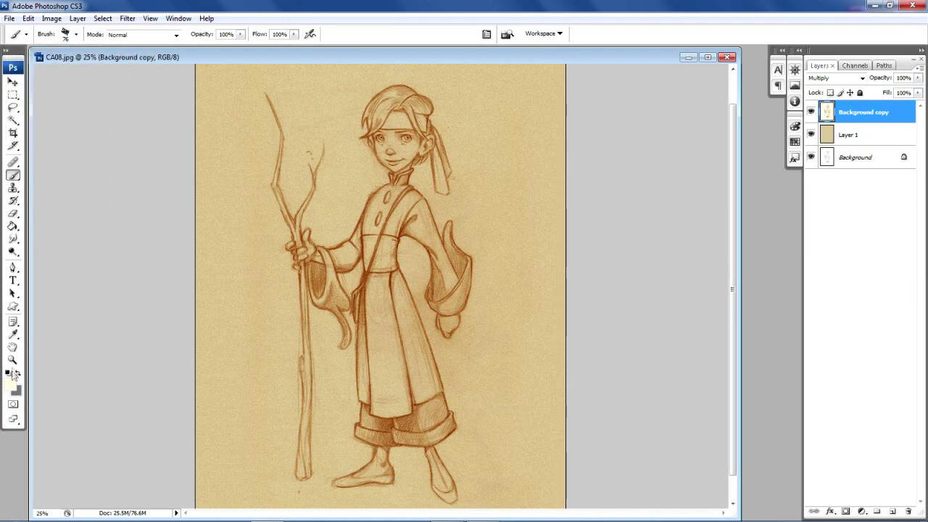
Zoom twice on the head to 66.7%, widen the document window, and reselect the Brush.
{"action": "left_click", "coordinate": [12, 359]}
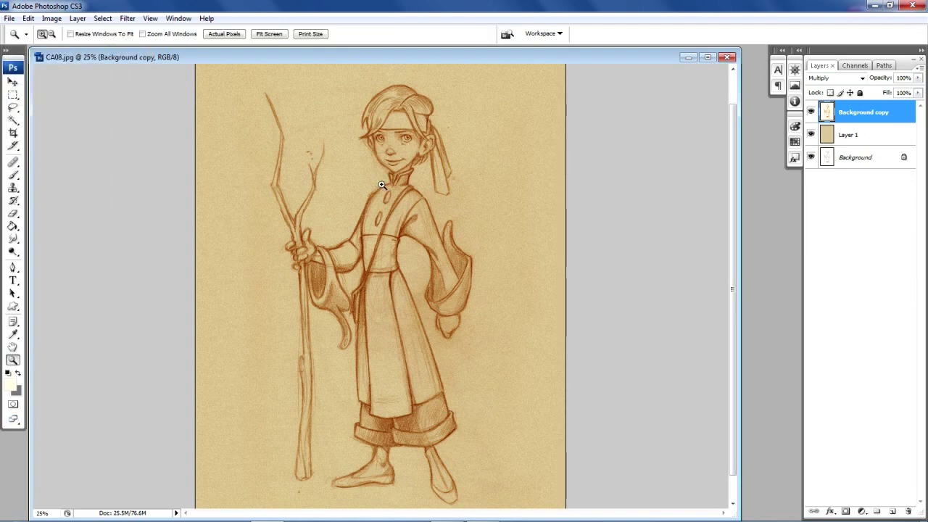
{"action": "left_click", "coordinate": [382, 185]}
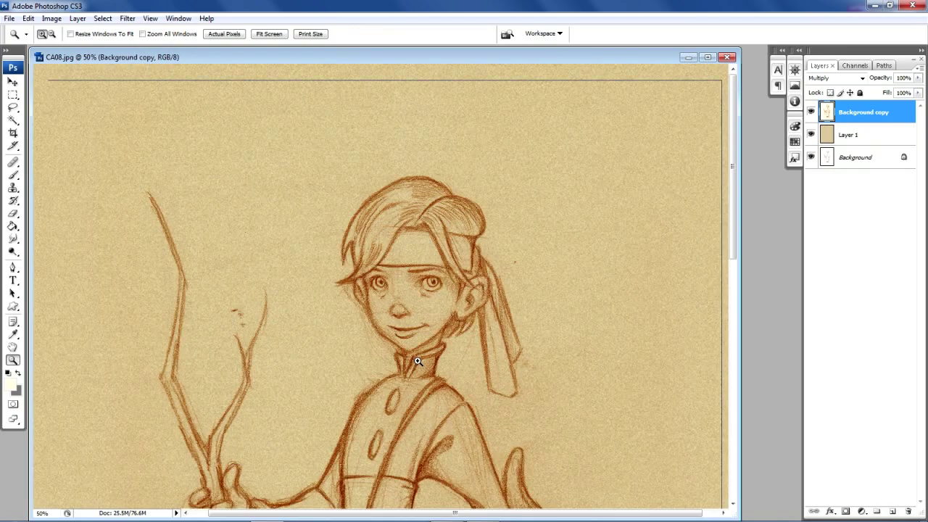
{"action": "left_click", "coordinate": [417, 360]}
{"action": "left_click_drag", "start_coordinate": [736, 310], "coordinate": [759, 311]}
{"action": "scroll", "coordinate": [615, 450], "scroll_direction": "up", "scroll_amount": 1}
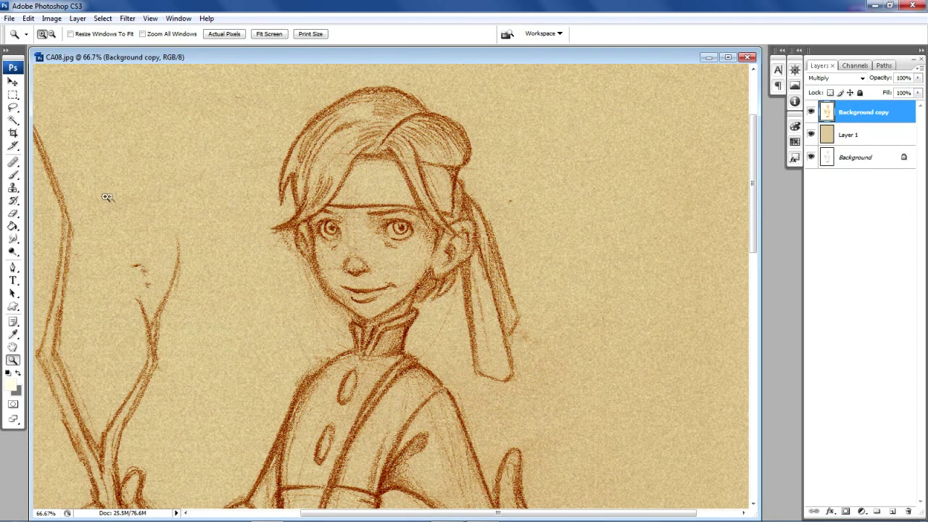
{"action": "left_click", "coordinate": [13, 175]}
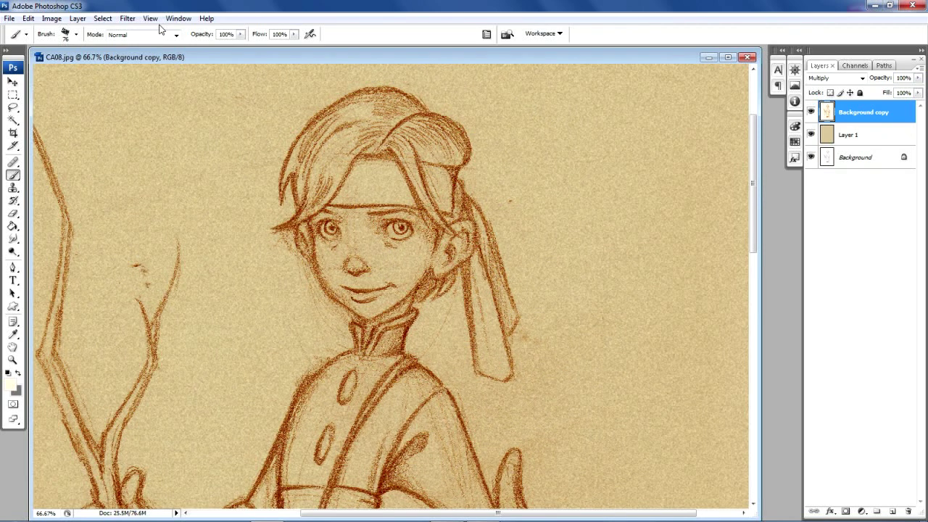
Lower brush opacity to 30% and add a new Layer 2 set to Overlay.
{"action": "left_click", "coordinate": [242, 35]}
{"action": "left_click_drag", "start_coordinate": [225, 46], "coordinate": [211, 46]}
{"action": "left_click_drag", "start_coordinate": [211, 47], "coordinate": [201, 46]}
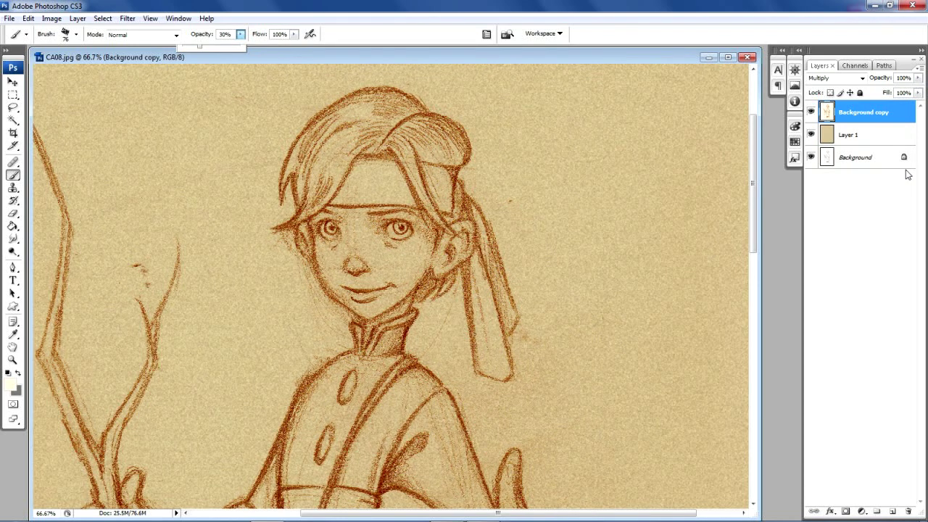
{"action": "left_click", "coordinate": [892, 512]}
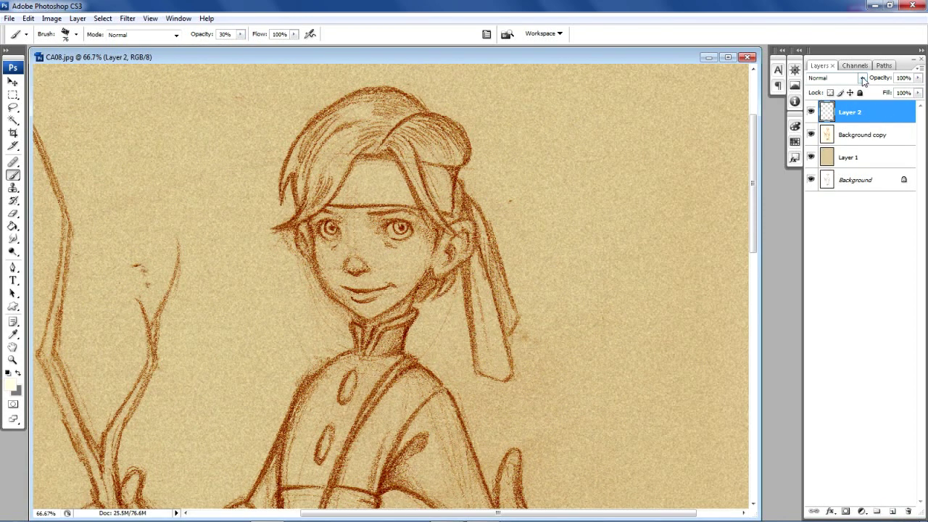
{"action": "left_click", "coordinate": [862, 78]}
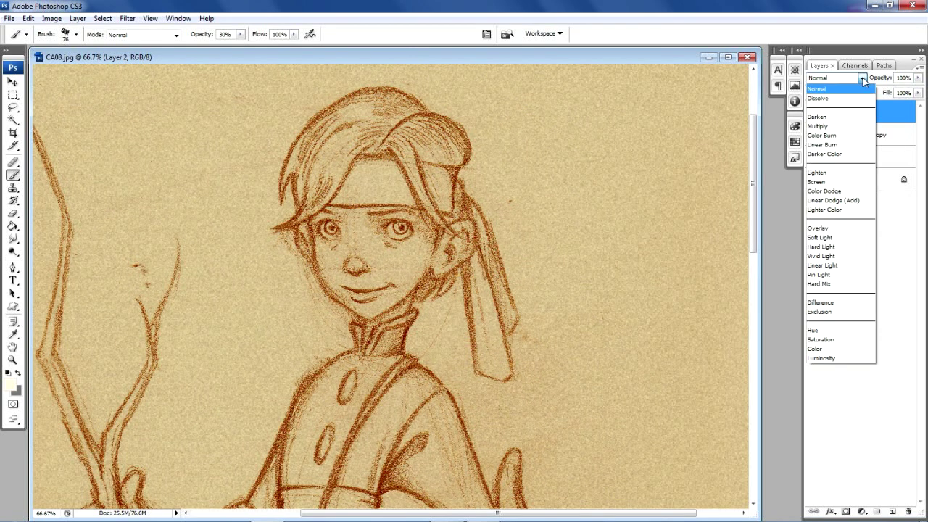
{"action": "left_click", "coordinate": [837, 230]}
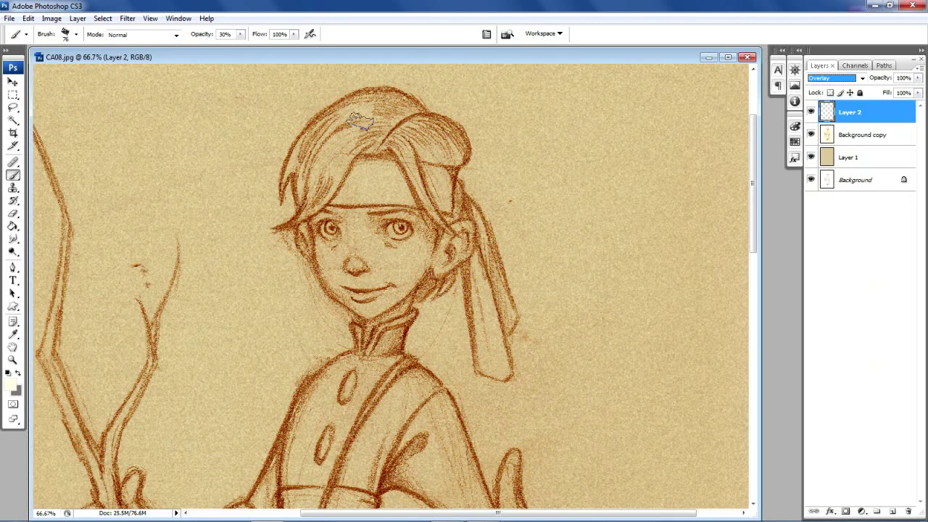
Paint soft cream highlights on the hair, headband ribbon, both cheeks and chin.
{"action": "left_click_drag", "start_coordinate": [370, 118], "coordinate": [323, 161]}
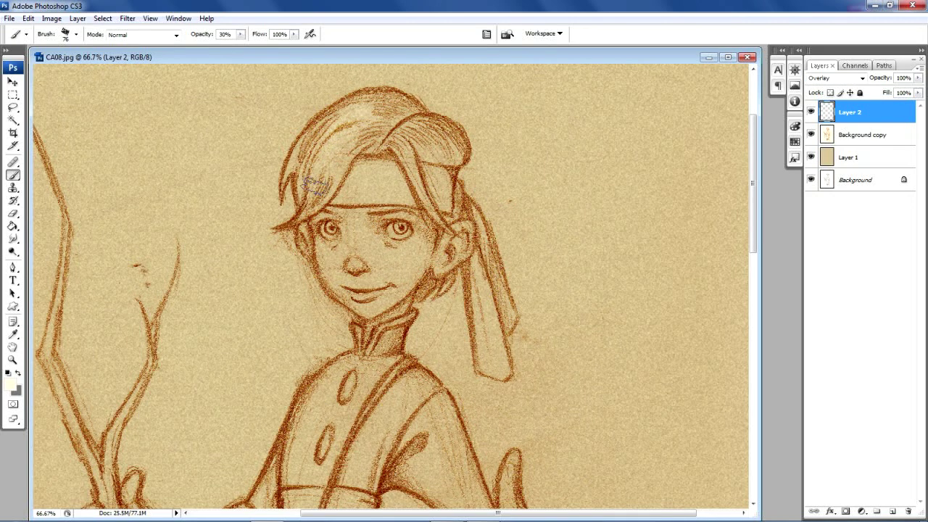
{"action": "mouse_move", "coordinate": [330, 187]}
{"action": "left_mouse_down"}
{"action": "mouse_move", "coordinate": [359, 135]}
{"action": "mouse_move", "coordinate": [440, 152]}
{"action": "mouse_move", "coordinate": [389, 197]}
{"action": "mouse_move", "coordinate": [386, 169]}
{"action": "left_mouse_up"}
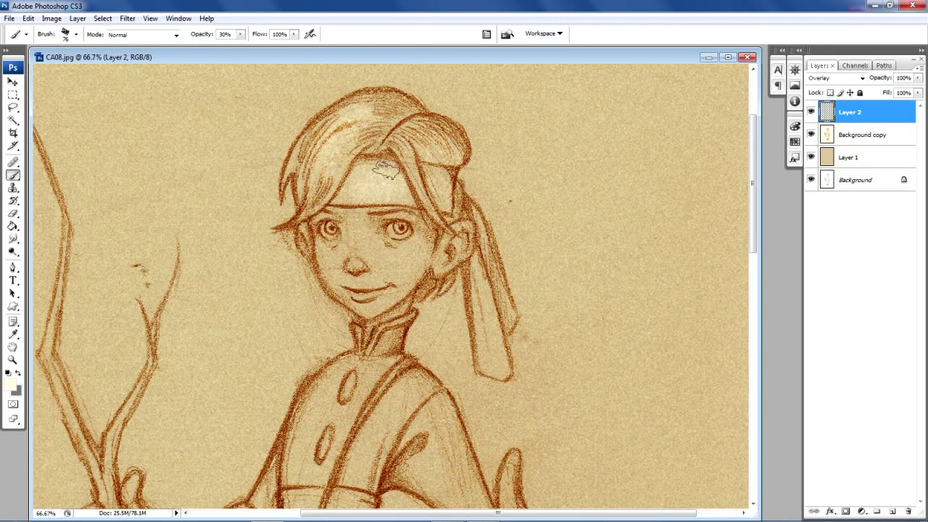
{"action": "left_click_drag", "start_coordinate": [751, 194], "coordinate": [755, 217]}
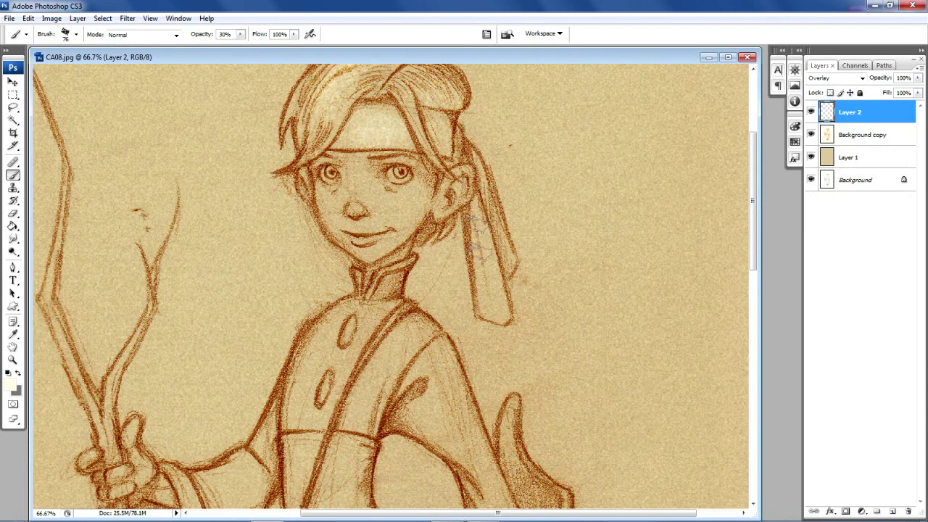
{"action": "left_click_drag", "start_coordinate": [479, 300], "coordinate": [496, 301]}
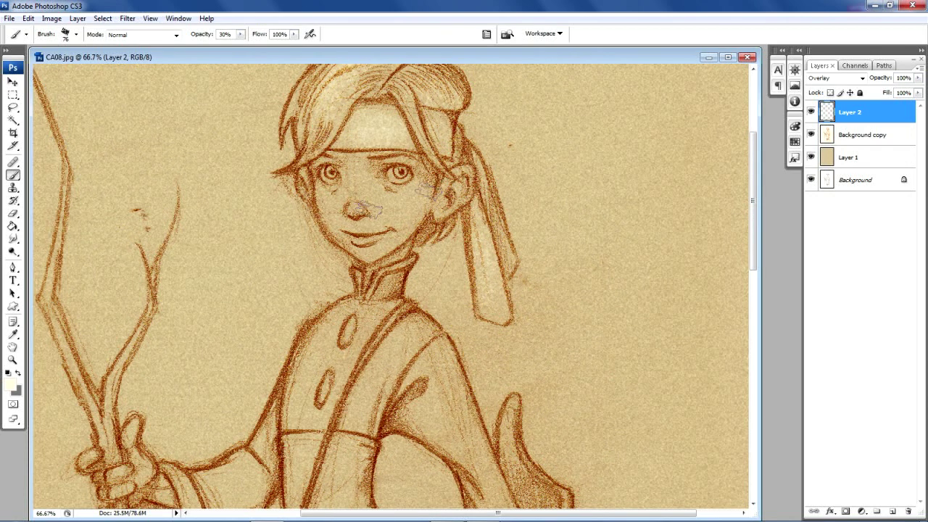
{"action": "left_click_drag", "start_coordinate": [397, 197], "coordinate": [399, 217]}
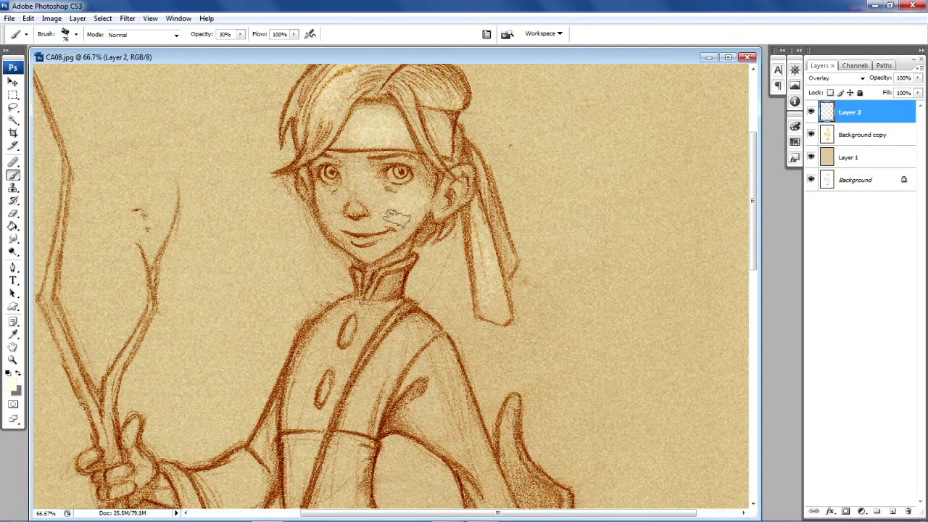
{"action": "left_click_drag", "start_coordinate": [373, 250], "coordinate": [395, 243]}
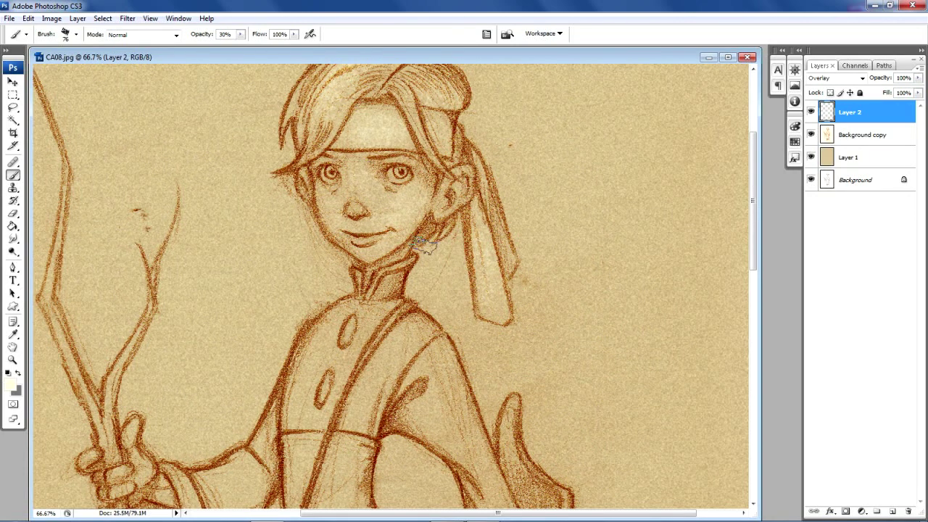
{"action": "left_click_drag", "start_coordinate": [300, 187], "coordinate": [312, 200]}
{"action": "mouse_move", "coordinate": [753, 203]}
{"action": "left_mouse_down"}
{"action": "mouse_move", "coordinate": [753, 186]}
{"action": "mouse_move", "coordinate": [753, 257]}
{"action": "left_mouse_up"}
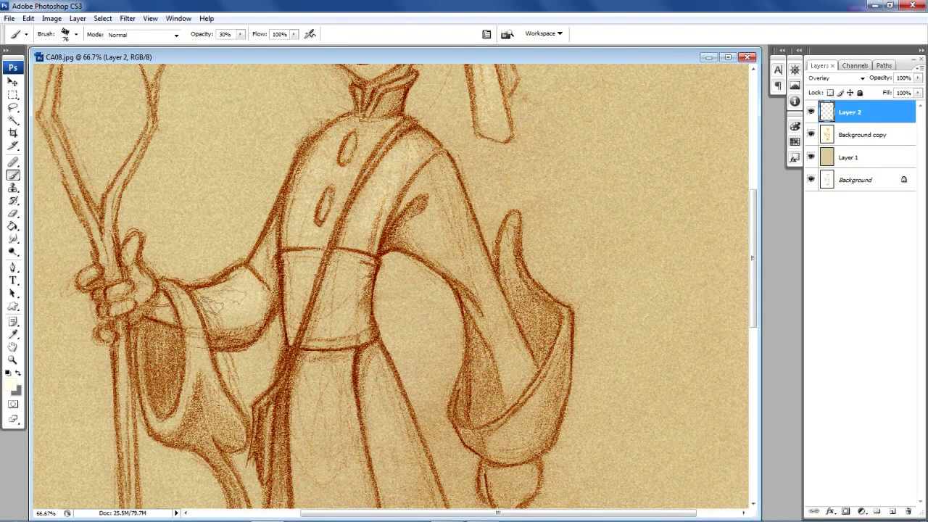
Highlight the sleeves, forearm, cuffs, hand and belt.
{"action": "mouse_move", "coordinate": [236, 309]}
{"action": "left_mouse_down"}
{"action": "mouse_move", "coordinate": [171, 314]}
{"action": "mouse_move", "coordinate": [184, 304]}
{"action": "left_mouse_up"}
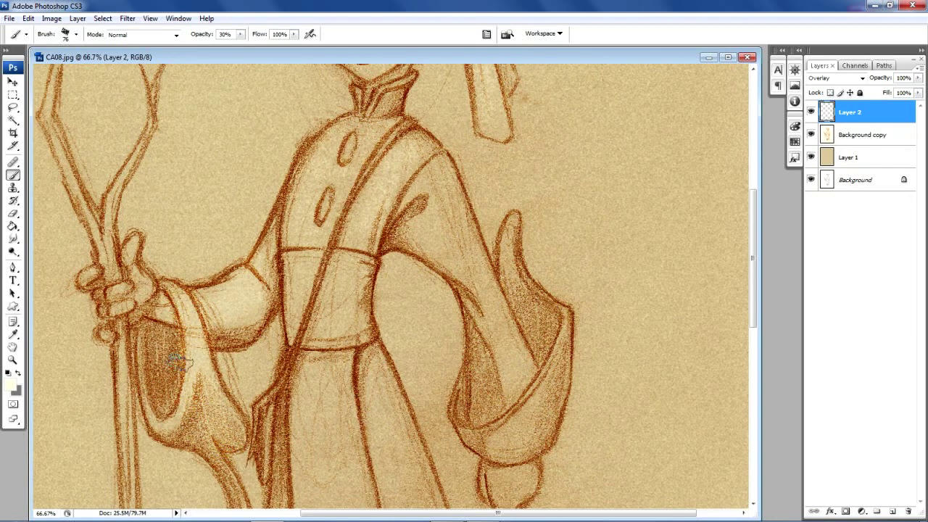
{"action": "left_click_drag", "start_coordinate": [134, 254], "coordinate": [120, 305]}
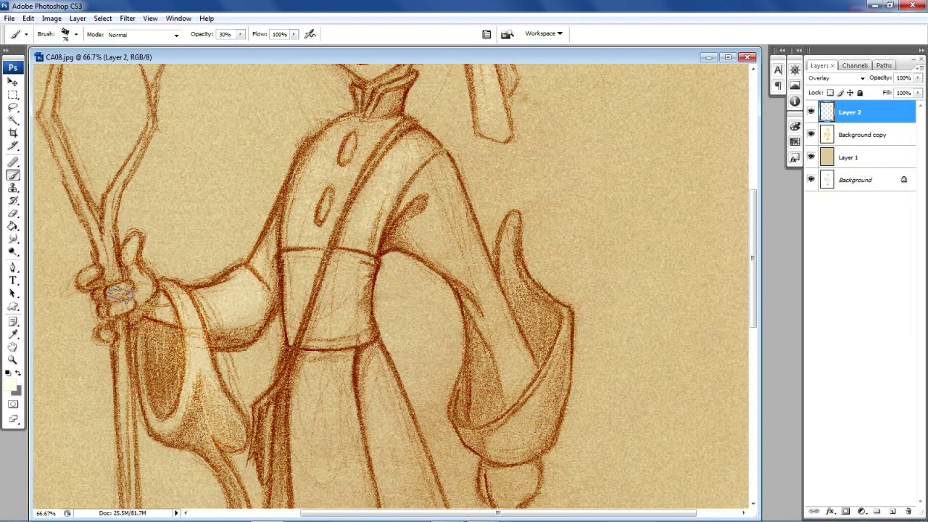
{"action": "left_click_drag", "start_coordinate": [330, 293], "coordinate": [305, 262]}
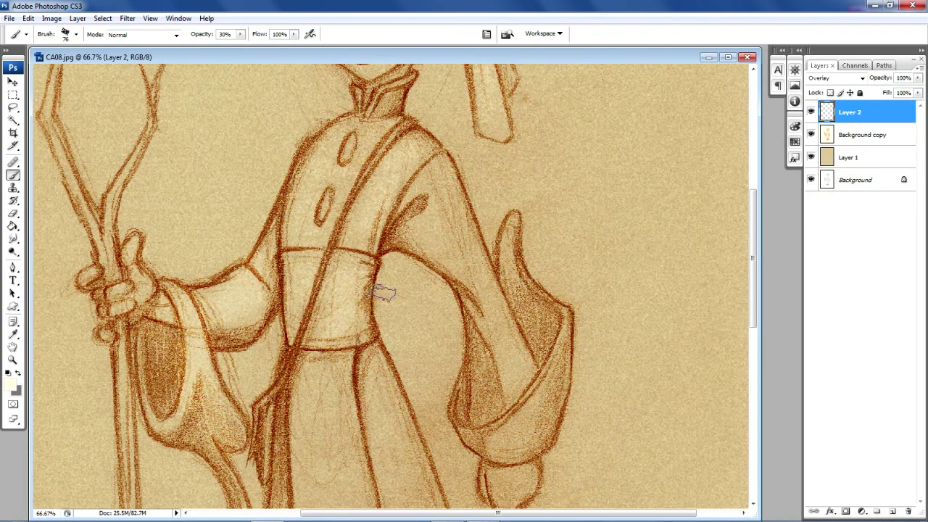
{"action": "left_click_drag", "start_coordinate": [462, 248], "coordinate": [435, 211]}
{"action": "mouse_move", "coordinate": [524, 378]}
{"action": "left_mouse_down"}
{"action": "mouse_move", "coordinate": [564, 383]}
{"action": "mouse_move", "coordinate": [498, 445]}
{"action": "left_mouse_up"}
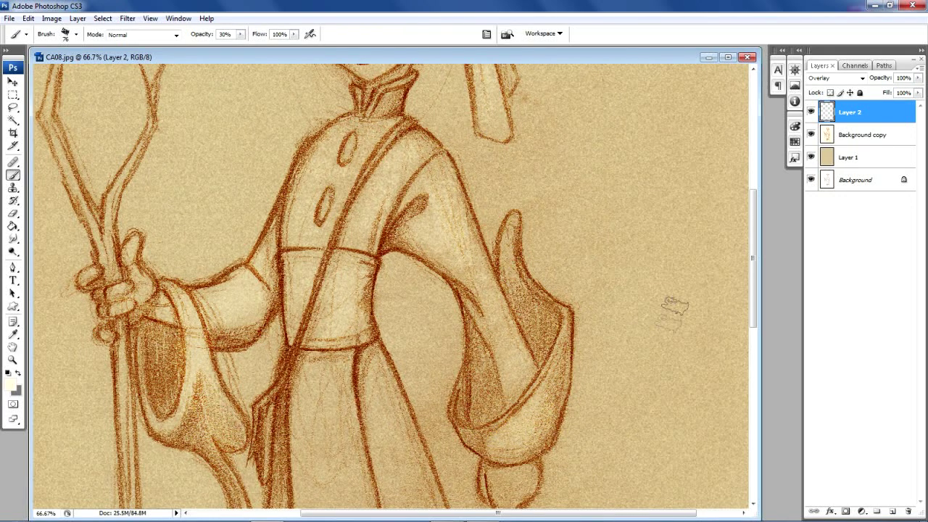
{"action": "left_click_drag", "start_coordinate": [749, 234], "coordinate": [753, 333]}
{"action": "mouse_move", "coordinate": [513, 242]}
{"action": "left_mouse_down"}
{"action": "mouse_move", "coordinate": [503, 248]}
{"action": "mouse_move", "coordinate": [505, 224]}
{"action": "mouse_move", "coordinate": [526, 229]}
{"action": "left_mouse_up"}
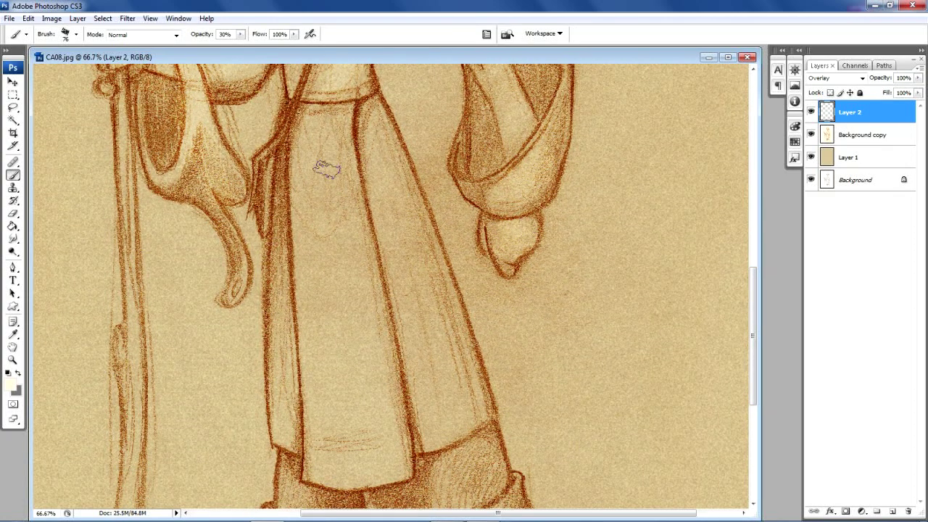
Brighten the robe's centre, right side, left strip and the underside of the left sleeve.
{"action": "mouse_move", "coordinate": [339, 206]}
{"action": "left_mouse_down"}
{"action": "mouse_move", "coordinate": [372, 414]}
{"action": "mouse_move", "coordinate": [341, 186]}
{"action": "left_mouse_up"}
{"action": "left_click_drag", "start_coordinate": [321, 137], "coordinate": [344, 438]}
{"action": "mouse_move", "coordinate": [377, 142]}
{"action": "left_mouse_down"}
{"action": "mouse_move", "coordinate": [442, 367]}
{"action": "mouse_move", "coordinate": [408, 280]}
{"action": "mouse_move", "coordinate": [383, 152]}
{"action": "mouse_move", "coordinate": [459, 401]}
{"action": "left_mouse_up"}
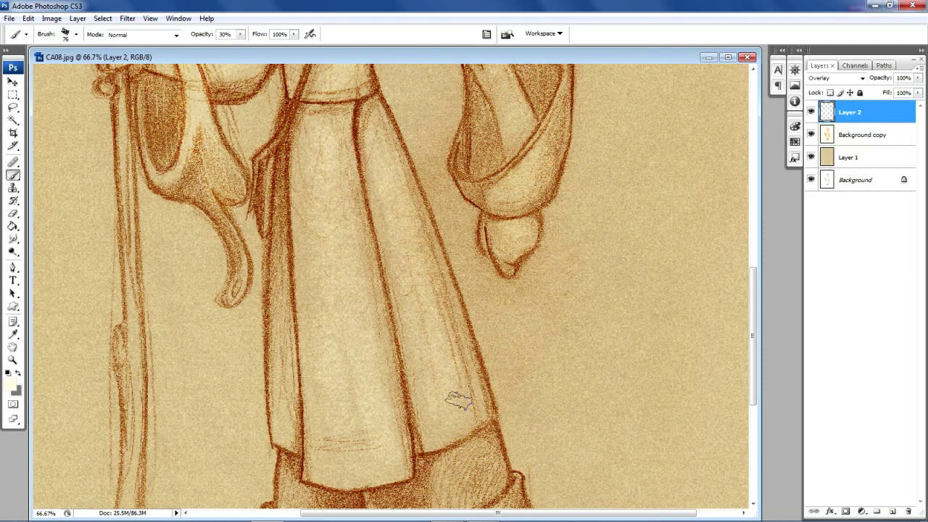
{"action": "mouse_move", "coordinate": [207, 141]}
{"action": "left_mouse_down"}
{"action": "mouse_move", "coordinate": [176, 171]}
{"action": "mouse_move", "coordinate": [249, 206]}
{"action": "left_mouse_up"}
{"action": "mouse_move", "coordinate": [282, 243]}
{"action": "left_mouse_down"}
{"action": "mouse_move", "coordinate": [276, 394]}
{"action": "mouse_move", "coordinate": [282, 147]}
{"action": "left_mouse_up"}
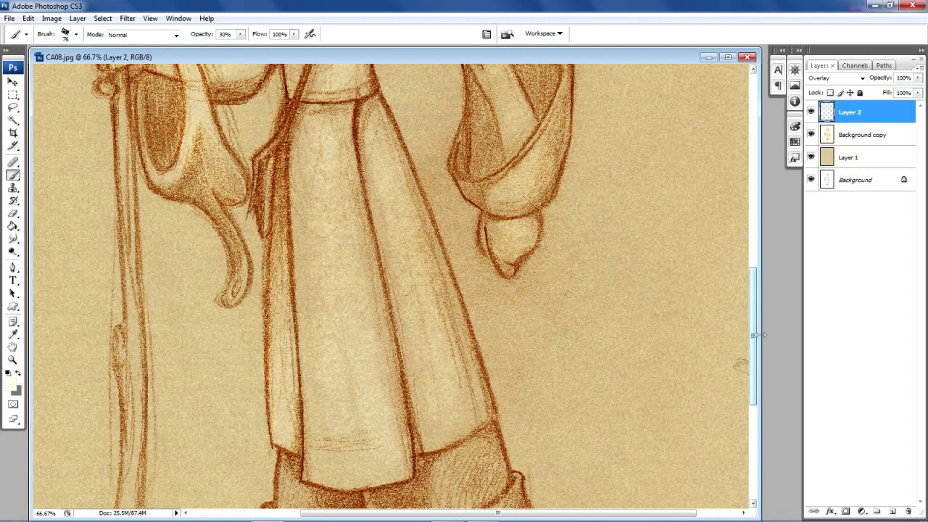
{"action": "left_click_drag", "start_coordinate": [755, 331], "coordinate": [754, 411]}
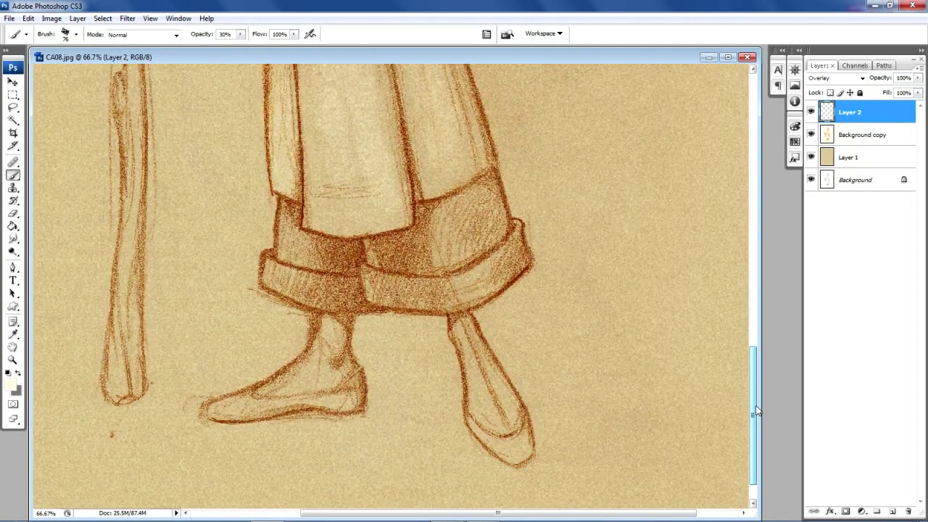
Highlight both trouser cuffs, the left foot and ankle, the right shoe and the staff.
{"action": "mouse_move", "coordinate": [464, 207]}
{"action": "left_mouse_down"}
{"action": "mouse_move", "coordinate": [425, 244]}
{"action": "mouse_move", "coordinate": [475, 244]}
{"action": "left_mouse_up"}
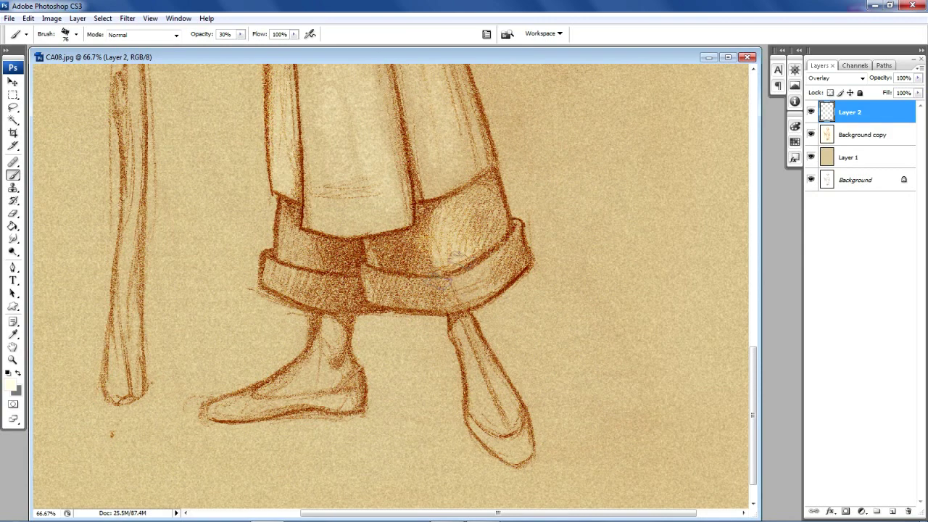
{"action": "mouse_move", "coordinate": [423, 284]}
{"action": "left_mouse_down"}
{"action": "mouse_move", "coordinate": [492, 269]}
{"action": "mouse_move", "coordinate": [428, 293]}
{"action": "left_mouse_up"}
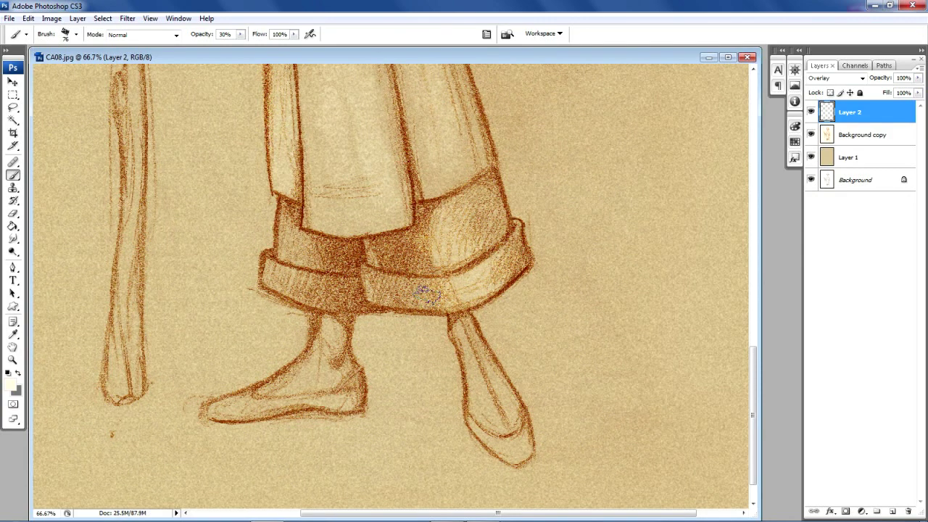
{"action": "left_click_drag", "start_coordinate": [290, 247], "coordinate": [323, 258]}
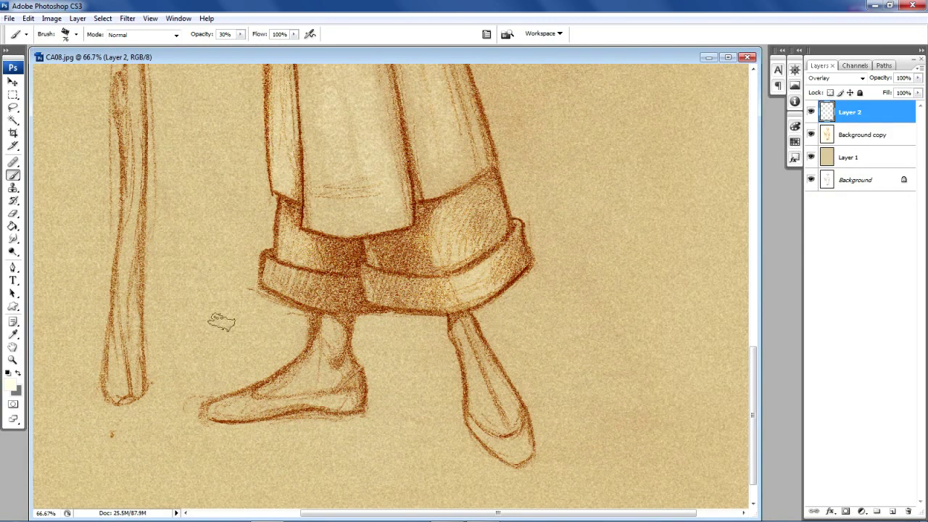
{"action": "mouse_move", "coordinate": [120, 388]}
{"action": "left_mouse_down"}
{"action": "mouse_move", "coordinate": [118, 259]}
{"action": "mouse_move", "coordinate": [135, 128]}
{"action": "mouse_move", "coordinate": [124, 69]}
{"action": "left_mouse_up"}
{"action": "mouse_move", "coordinate": [236, 402]}
{"action": "left_mouse_down"}
{"action": "mouse_move", "coordinate": [296, 375]}
{"action": "mouse_move", "coordinate": [340, 377]}
{"action": "left_mouse_up"}
{"action": "mouse_move", "coordinate": [510, 370]}
{"action": "left_mouse_down"}
{"action": "mouse_move", "coordinate": [497, 395]}
{"action": "mouse_move", "coordinate": [479, 357]}
{"action": "mouse_move", "coordinate": [493, 388]}
{"action": "left_mouse_up"}
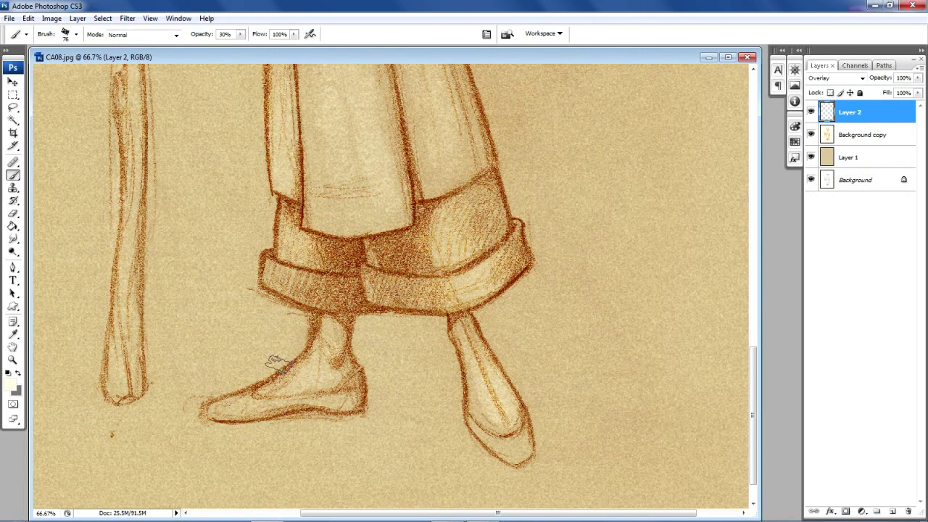
{"action": "left_click_drag", "start_coordinate": [332, 321], "coordinate": [322, 360]}
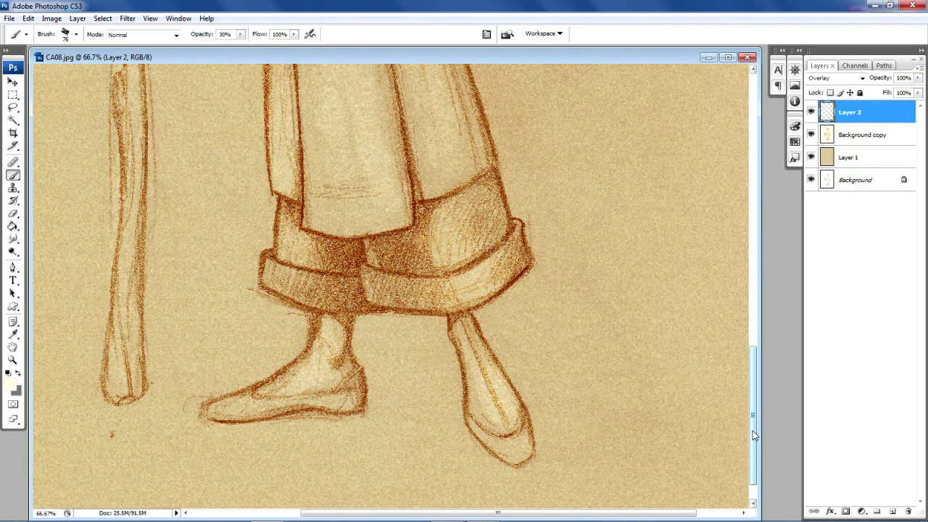
{"action": "left_click_drag", "start_coordinate": [752, 430], "coordinate": [753, 341]}
{"action": "left_click_drag", "start_coordinate": [130, 500], "coordinate": [113, 87]}
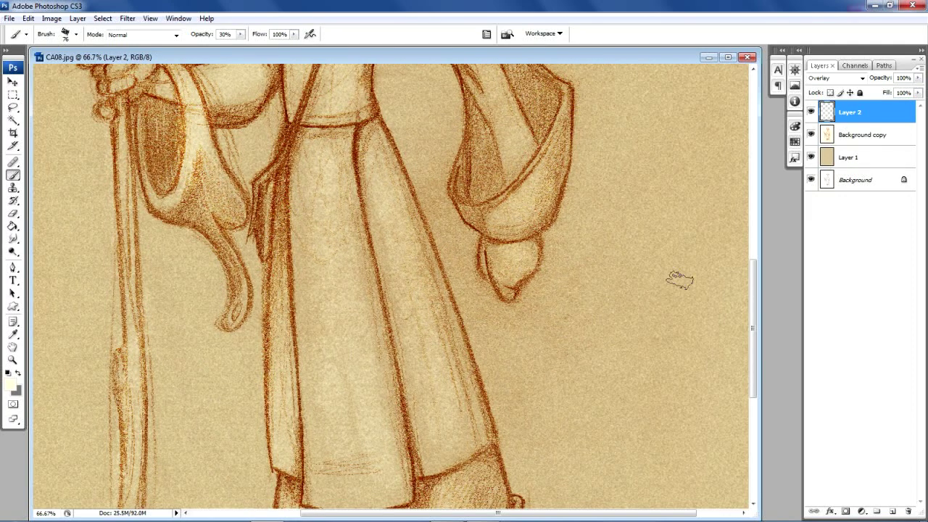
Stroke along the staff's outer and inner lines on Layer 2.
{"action": "left_click_drag", "start_coordinate": [754, 364], "coordinate": [767, 261]}
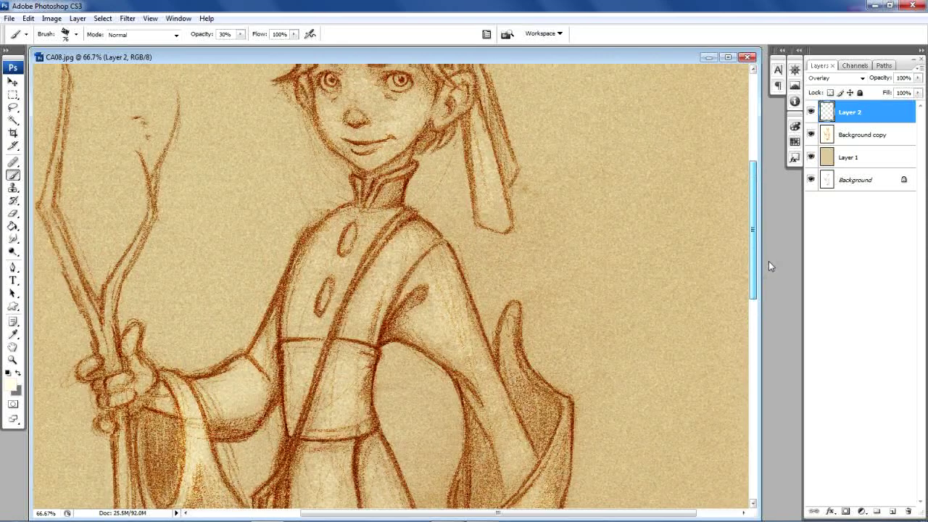
{"action": "left_click_drag", "start_coordinate": [72, 204], "coordinate": [104, 346]}
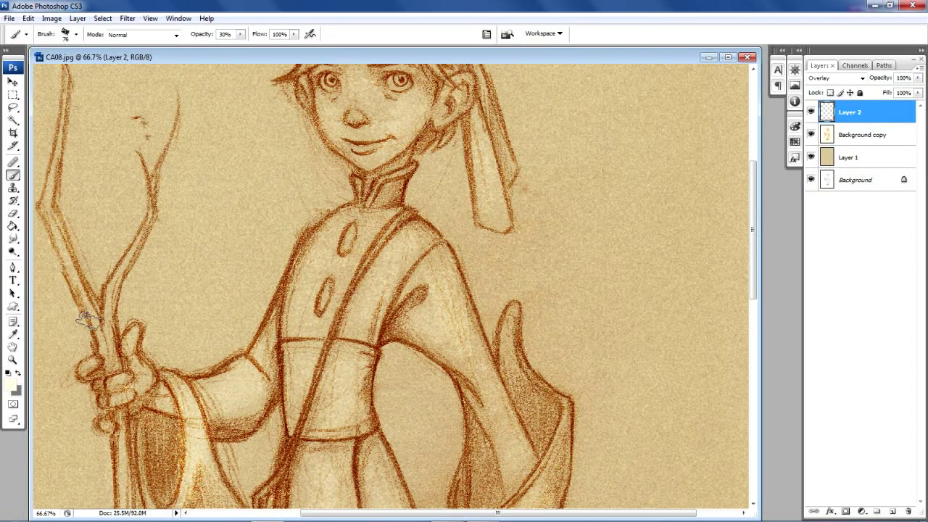
{"action": "left_click_drag", "start_coordinate": [105, 311], "coordinate": [151, 209]}
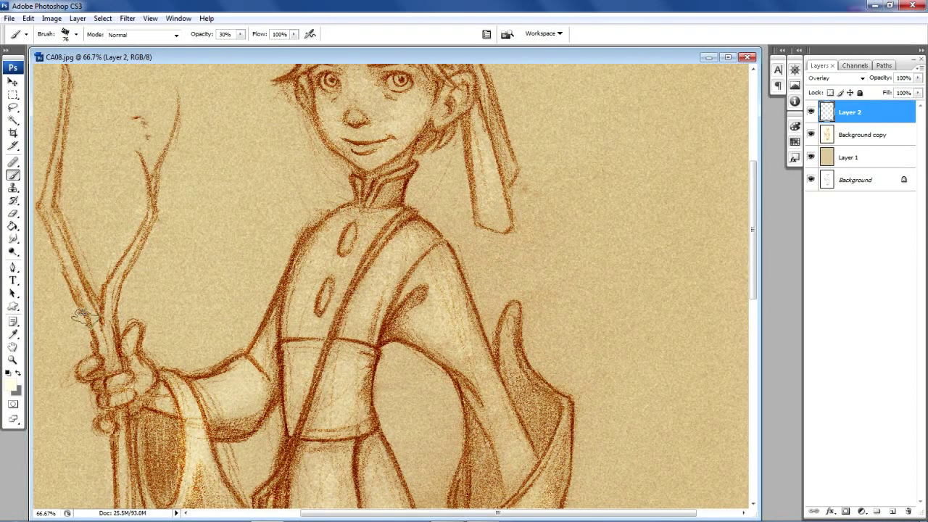
{"action": "left_click_drag", "start_coordinate": [68, 71], "coordinate": [58, 283]}
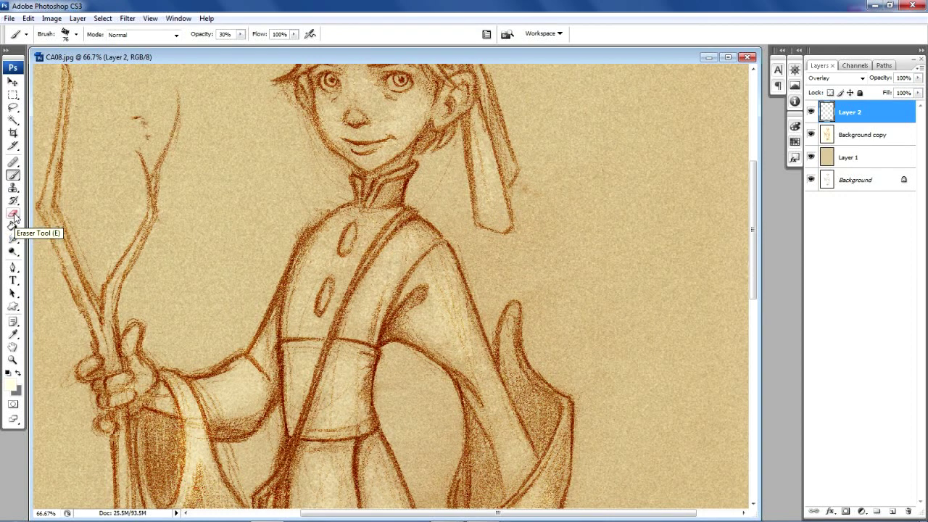
Briefly switch to the Eraser, return to the Brush, and add a new Layer 3.
{"action": "left_click", "coordinate": [13, 215]}
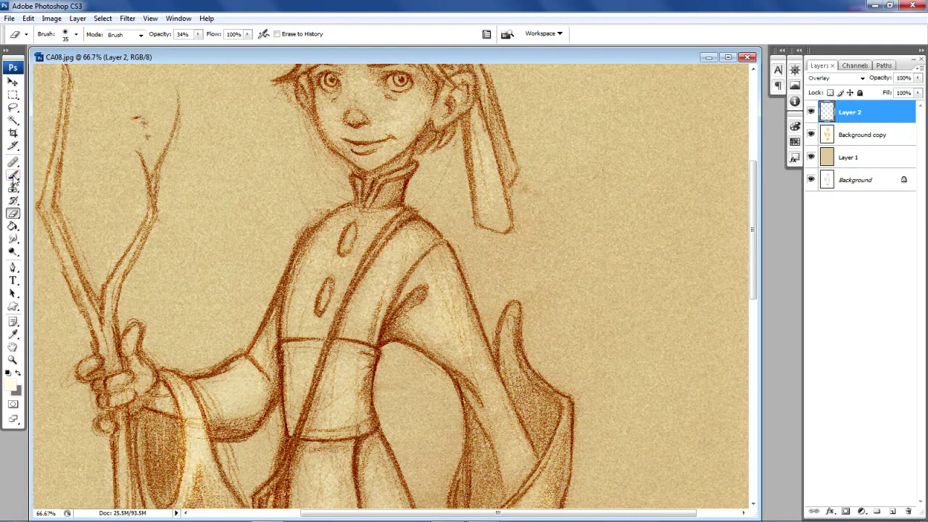
{"action": "left_click", "coordinate": [13, 176]}
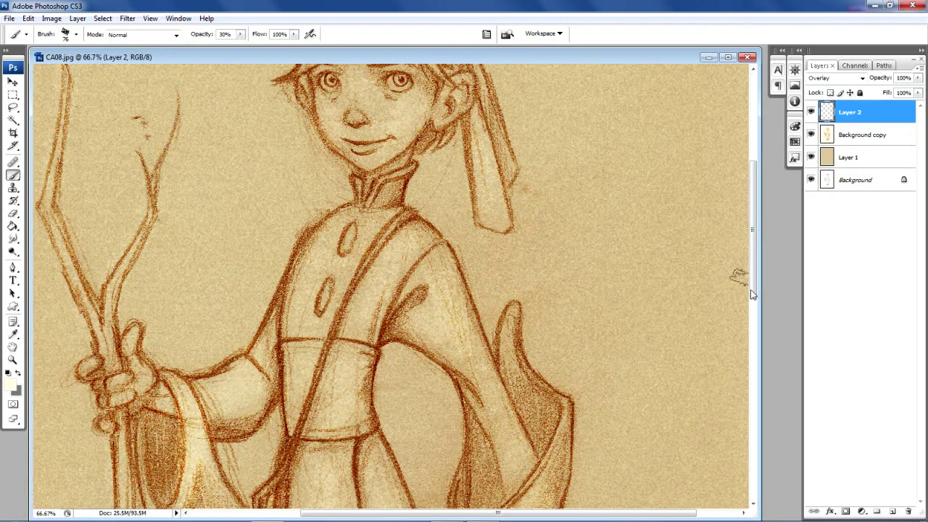
{"action": "left_click_drag", "start_coordinate": [755, 303], "coordinate": [756, 281]}
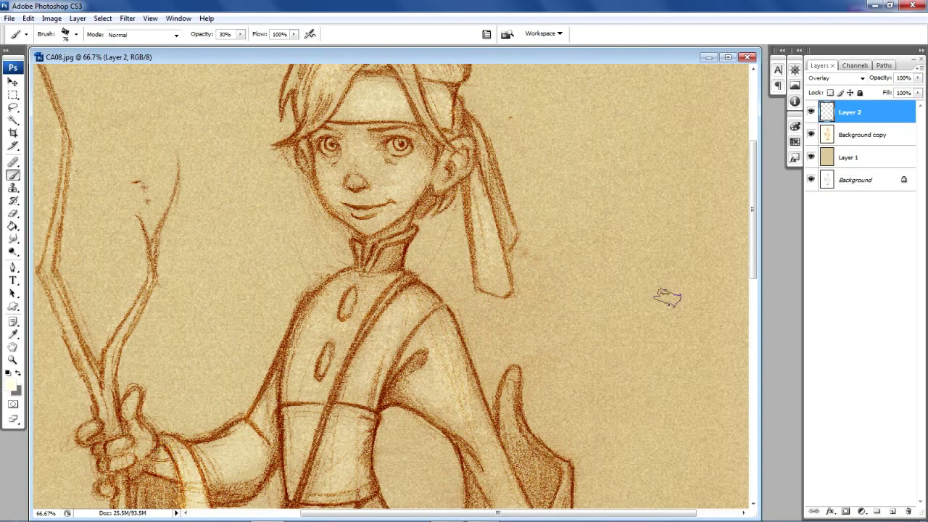
{"action": "left_click_drag", "start_coordinate": [754, 257], "coordinate": [753, 224]}
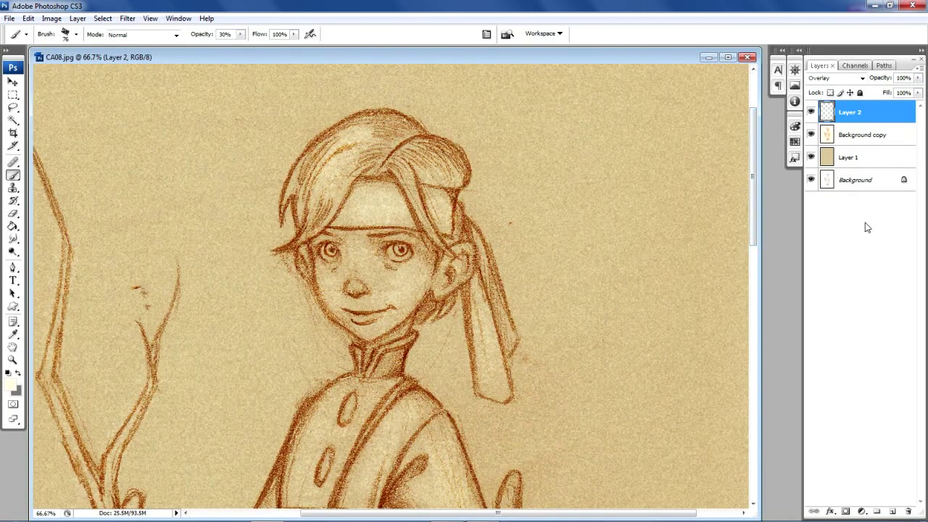
{"action": "left_click", "coordinate": [892, 511]}
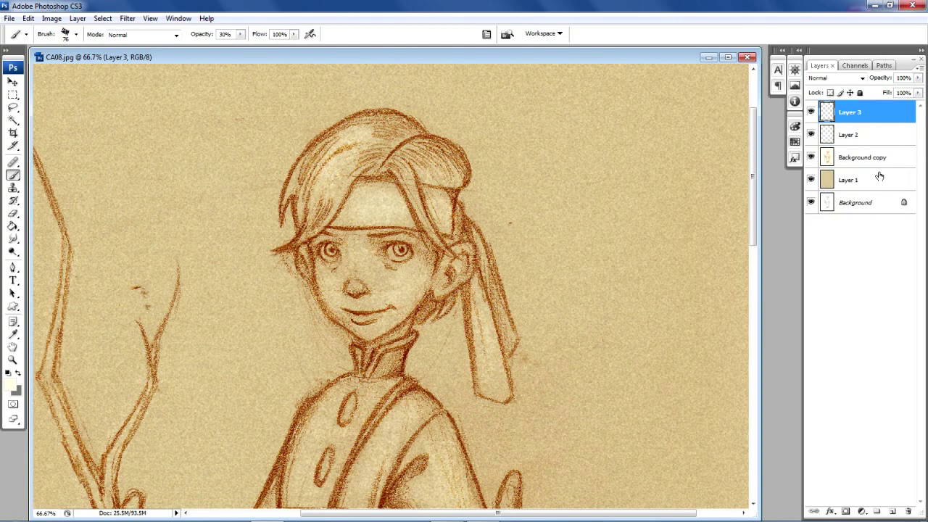
Set Layer 3's blend mode to Overlay.
{"action": "left_click", "coordinate": [862, 80]}
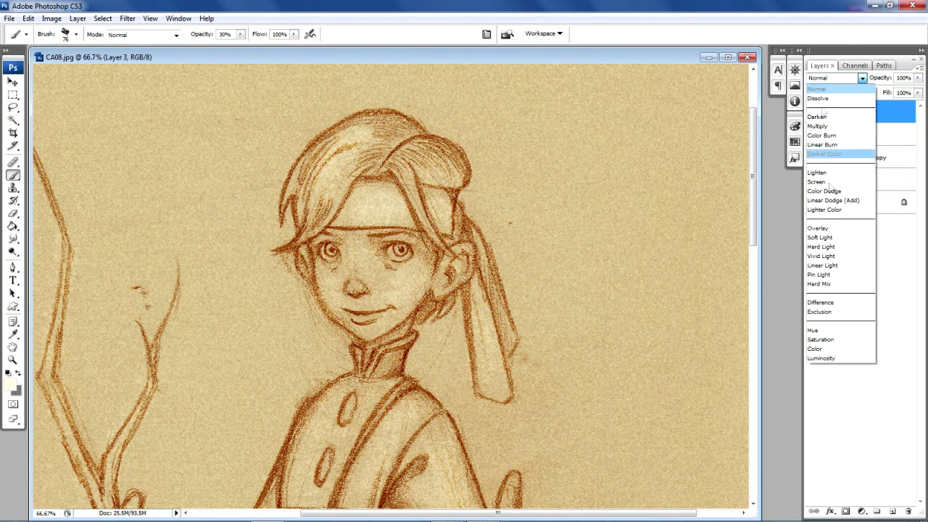
{"action": "left_click", "coordinate": [829, 229]}
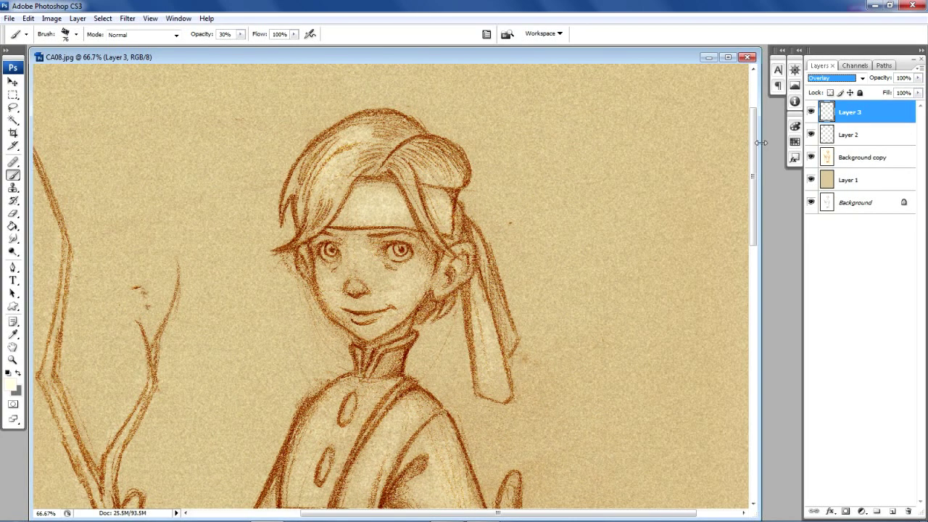
{"action": "left_click_drag", "start_coordinate": [754, 145], "coordinate": [754, 161]}
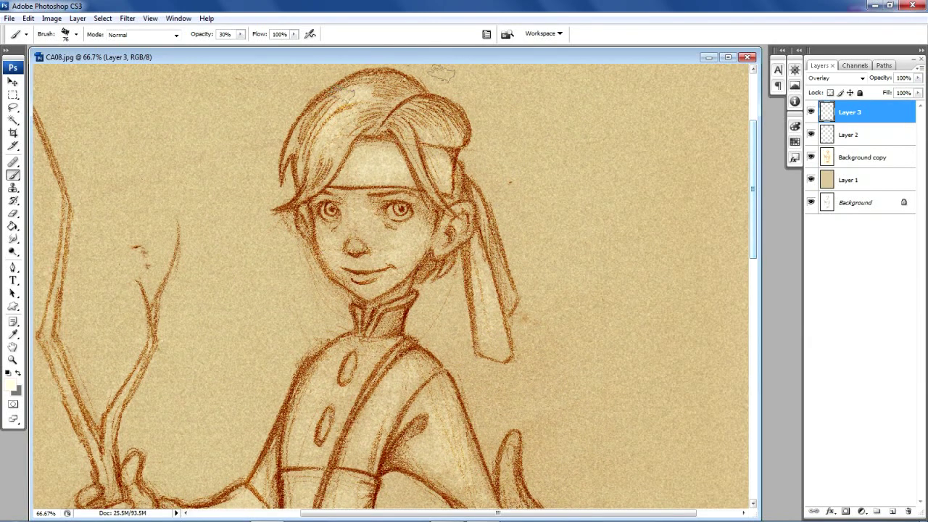
Paint light highlights on the hair, forehead and hanging ribbon on Layer 3.
{"action": "left_click_drag", "start_coordinate": [358, 98], "coordinate": [332, 145]}
{"action": "left_click_drag", "start_coordinate": [406, 113], "coordinate": [441, 154]}
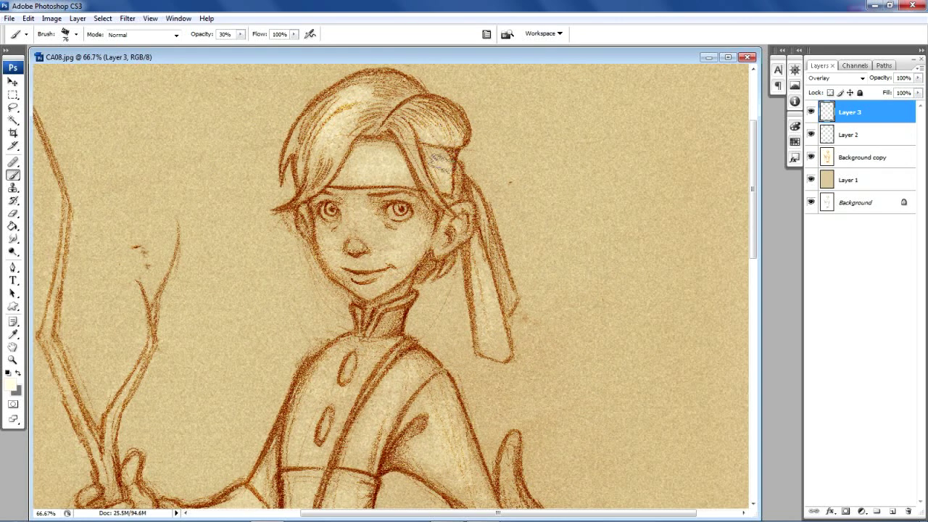
{"action": "left_click_drag", "start_coordinate": [388, 163], "coordinate": [374, 161]}
{"action": "mouse_move", "coordinate": [467, 210]}
{"action": "left_mouse_down"}
{"action": "mouse_move", "coordinate": [458, 250]}
{"action": "mouse_move", "coordinate": [482, 265]}
{"action": "mouse_move", "coordinate": [501, 348]}
{"action": "mouse_move", "coordinate": [495, 324]}
{"action": "left_mouse_up"}
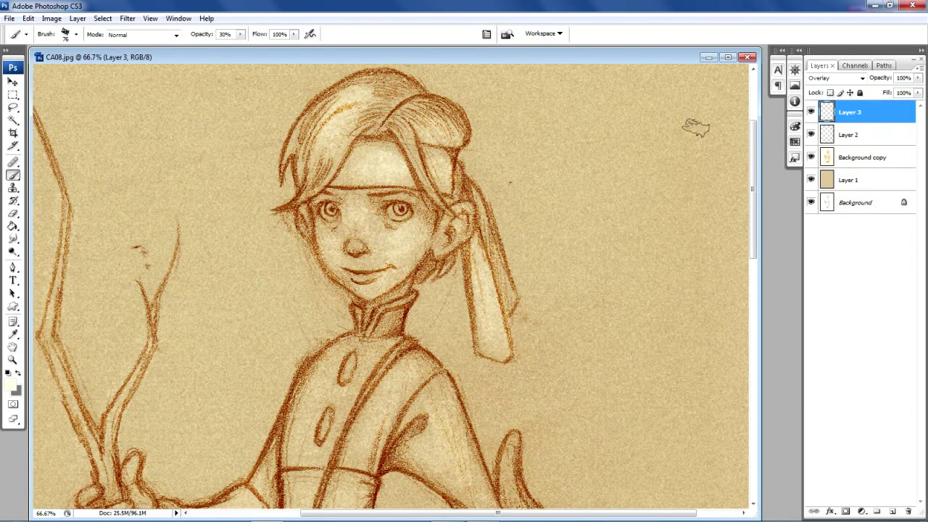
{"action": "left_click_drag", "start_coordinate": [753, 144], "coordinate": [755, 164]}
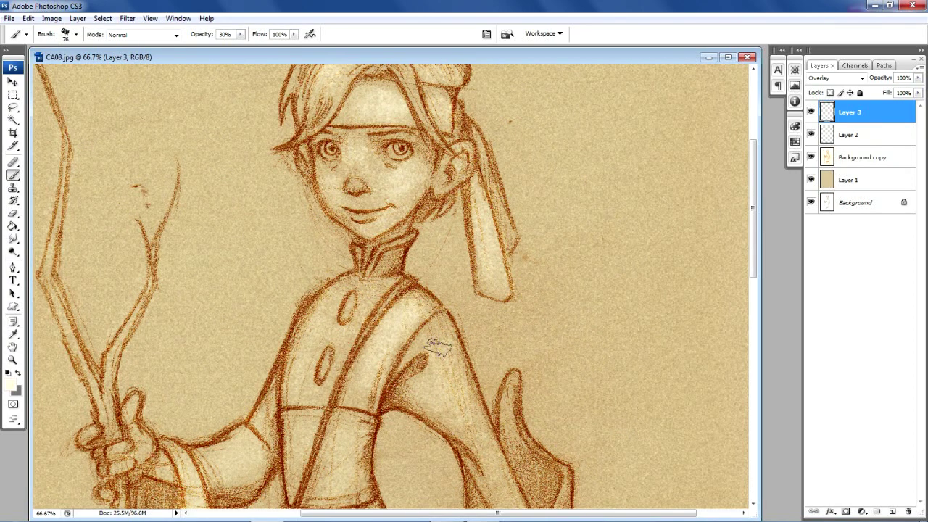
Lighten the sleeves, forearm, belt, cuffs, thumb and hand.
{"action": "left_click_drag", "start_coordinate": [519, 458], "coordinate": [530, 462]}
{"action": "left_click_drag", "start_coordinate": [751, 237], "coordinate": [751, 288]}
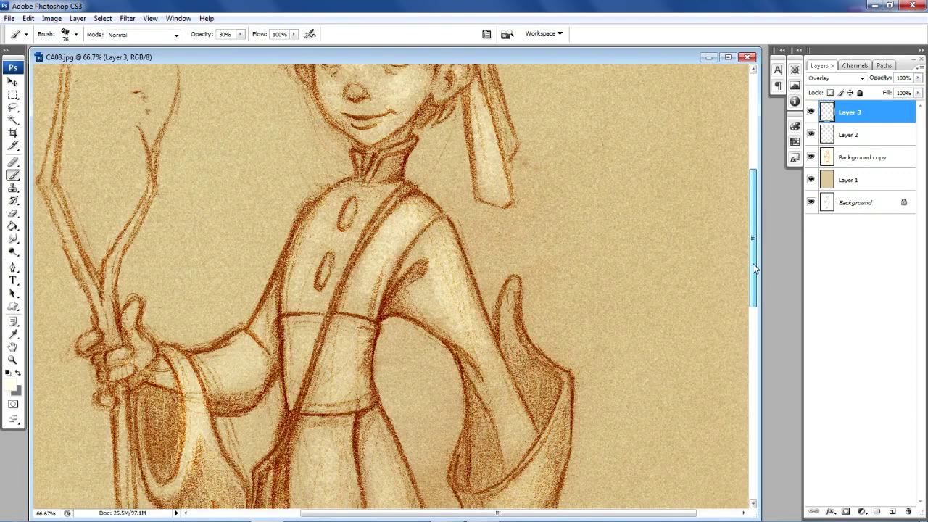
{"action": "left_click_drag", "start_coordinate": [226, 301], "coordinate": [217, 304]}
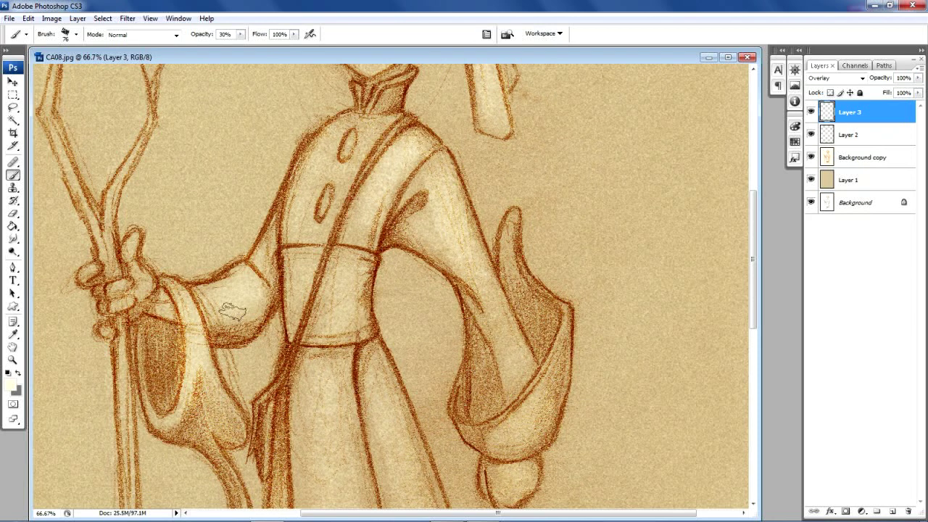
{"action": "left_click_drag", "start_coordinate": [333, 290], "coordinate": [350, 305]}
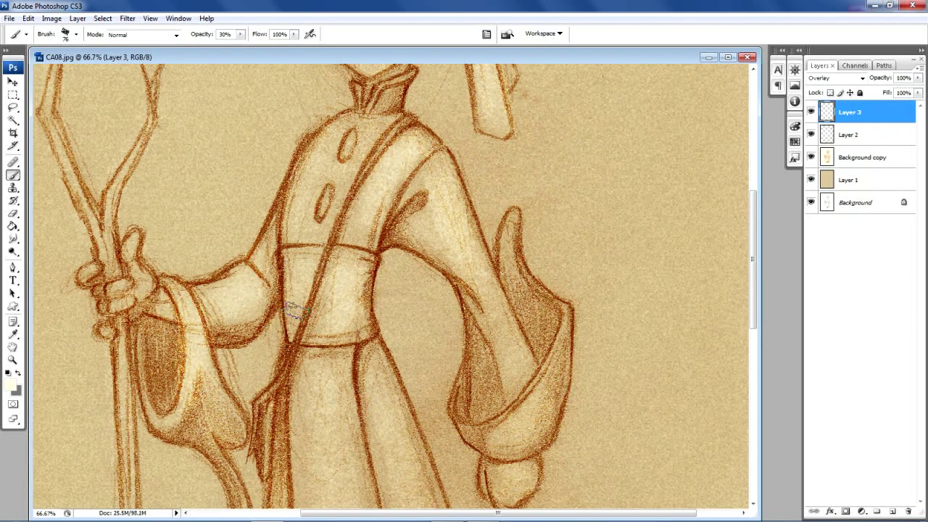
{"action": "left_click_drag", "start_coordinate": [442, 284], "coordinate": [516, 352]}
{"action": "mouse_move", "coordinate": [516, 352]}
{"action": "left_mouse_down"}
{"action": "mouse_move", "coordinate": [513, 433]}
{"action": "mouse_move", "coordinate": [482, 435]}
{"action": "left_mouse_up"}
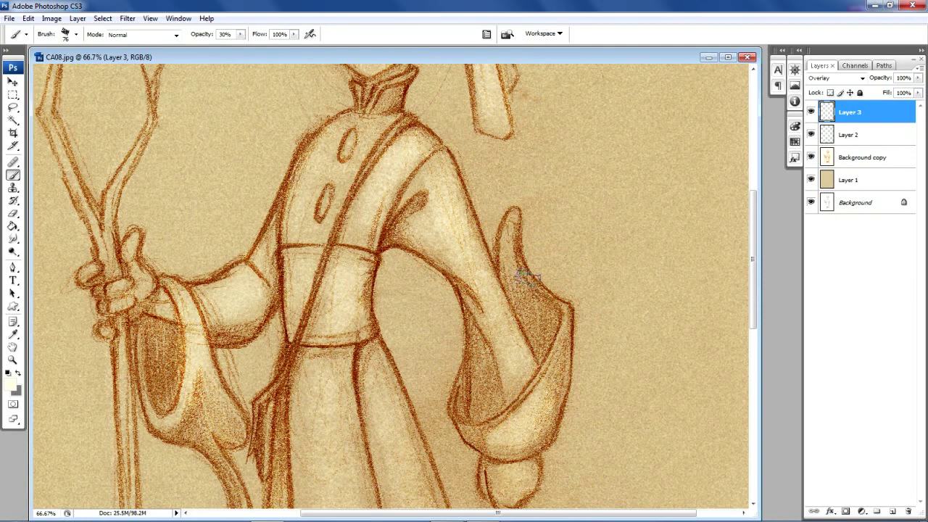
{"action": "left_click_drag", "start_coordinate": [515, 285], "coordinate": [510, 220]}
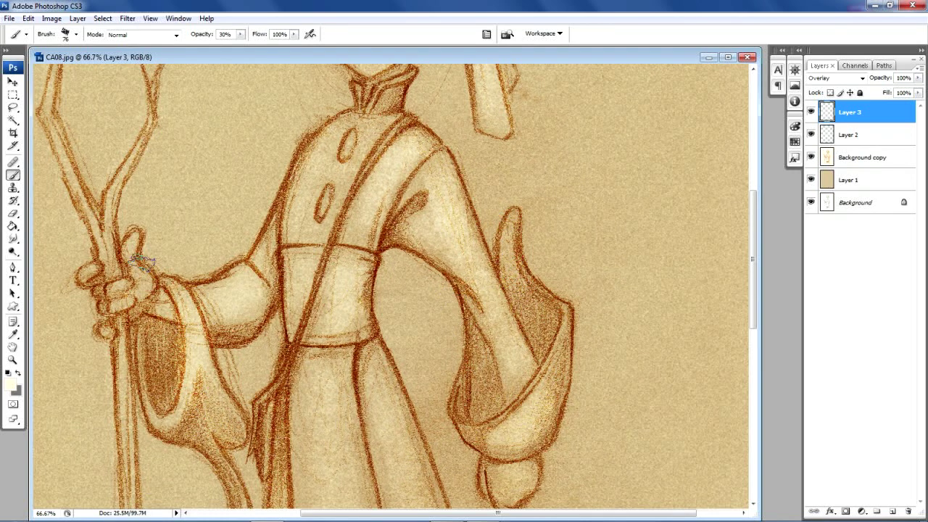
{"action": "left_click_drag", "start_coordinate": [129, 250], "coordinate": [127, 301]}
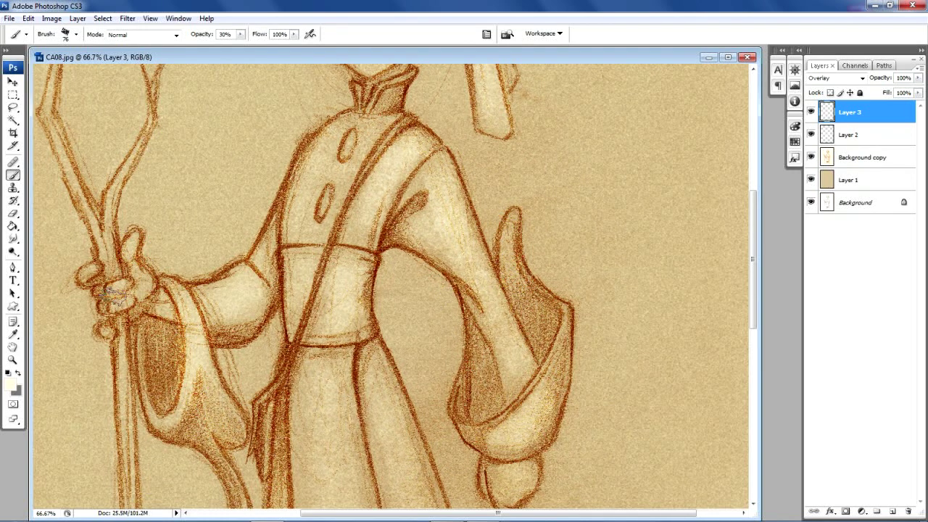
{"action": "mouse_move", "coordinate": [177, 329]}
{"action": "left_mouse_down"}
{"action": "mouse_move", "coordinate": [181, 305]}
{"action": "mouse_move", "coordinate": [185, 398]}
{"action": "mouse_move", "coordinate": [197, 328]}
{"action": "mouse_move", "coordinate": [208, 374]}
{"action": "left_mouse_up"}
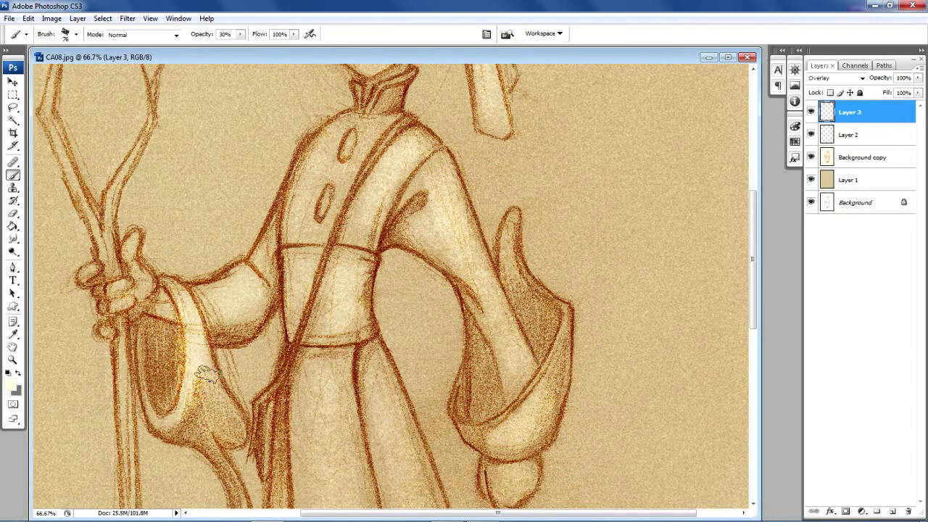
Toggle the Eraser and back to the Brush, then highlight the drop shape and skirt.
{"action": "left_click", "coordinate": [13, 214]}
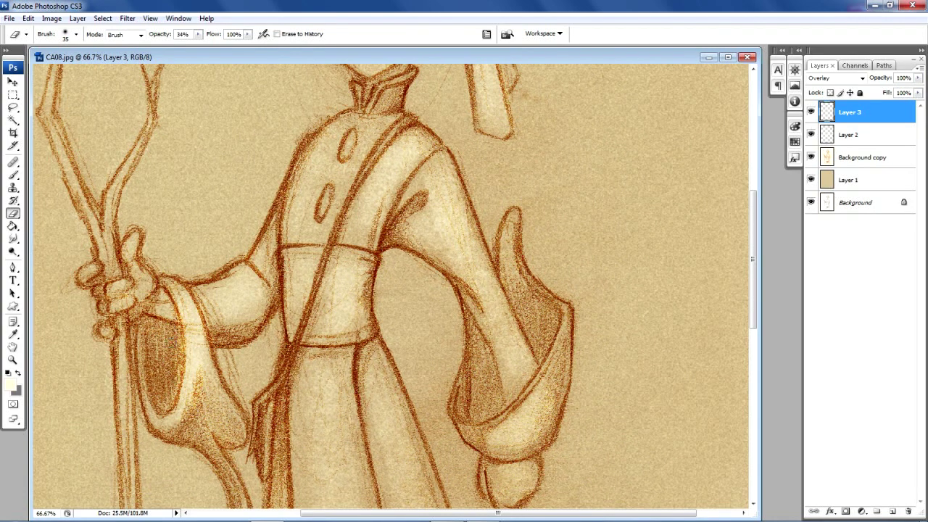
{"action": "left_click", "coordinate": [14, 175]}
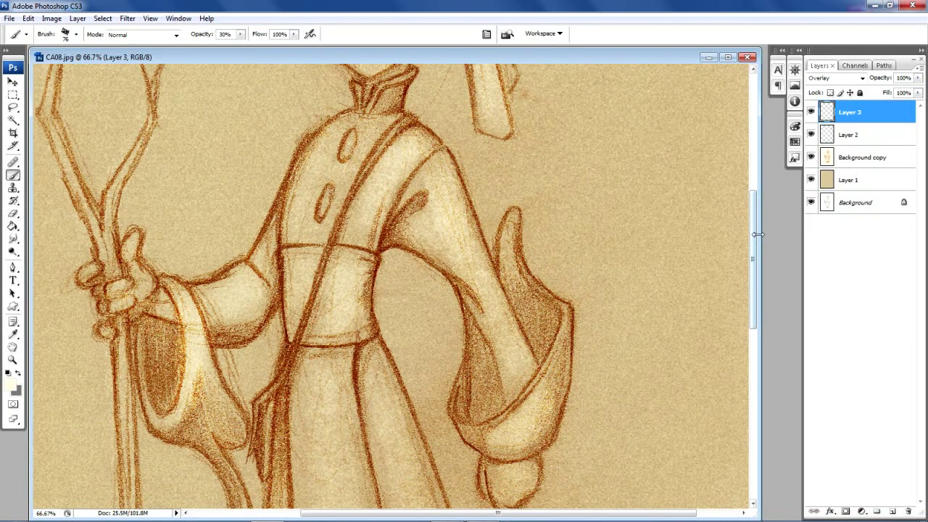
{"action": "left_click_drag", "start_coordinate": [756, 246], "coordinate": [756, 319]}
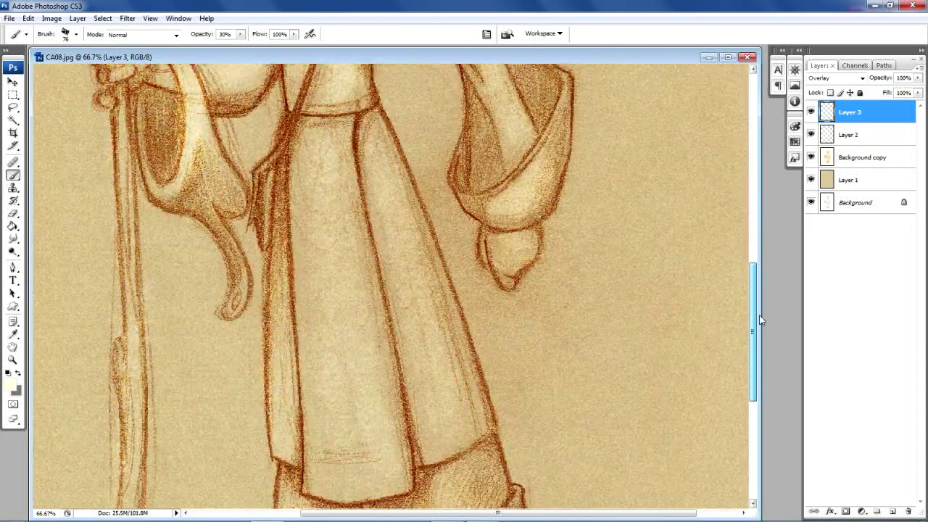
{"action": "mouse_move", "coordinate": [487, 290]}
{"action": "left_mouse_down"}
{"action": "mouse_move", "coordinate": [497, 259]}
{"action": "mouse_move", "coordinate": [530, 244]}
{"action": "mouse_move", "coordinate": [509, 265]}
{"action": "mouse_move", "coordinate": [525, 255]}
{"action": "mouse_move", "coordinate": [516, 247]}
{"action": "left_mouse_up"}
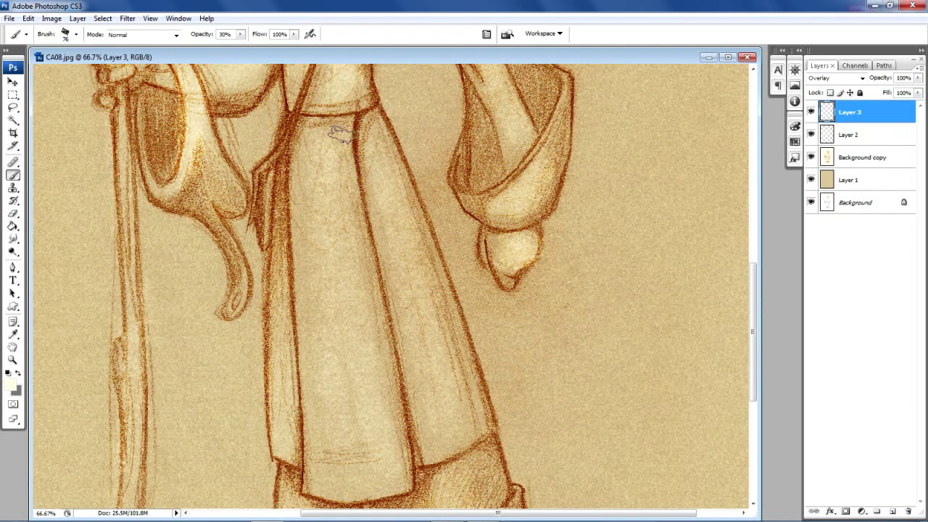
{"action": "left_click_drag", "start_coordinate": [326, 158], "coordinate": [356, 447]}
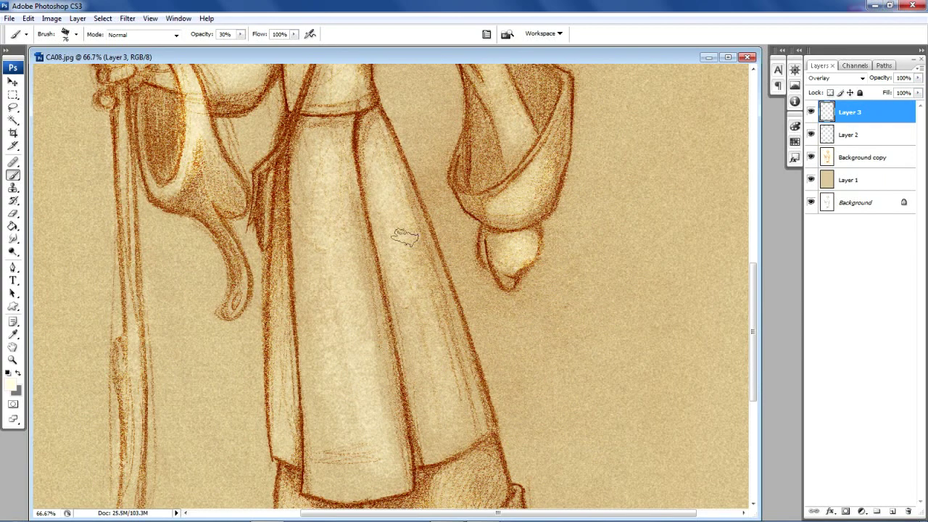
{"action": "left_click_drag", "start_coordinate": [388, 177], "coordinate": [432, 339]}
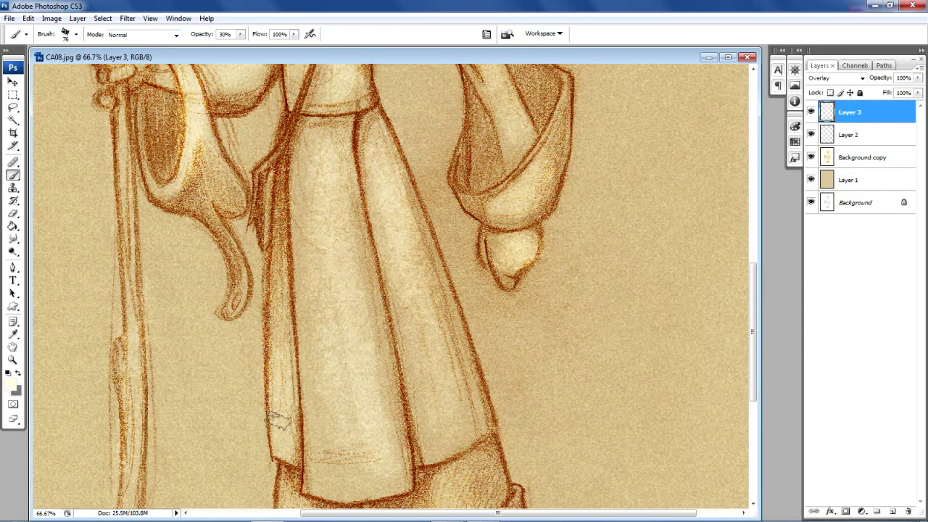
{"action": "left_click_drag", "start_coordinate": [244, 300], "coordinate": [239, 266]}
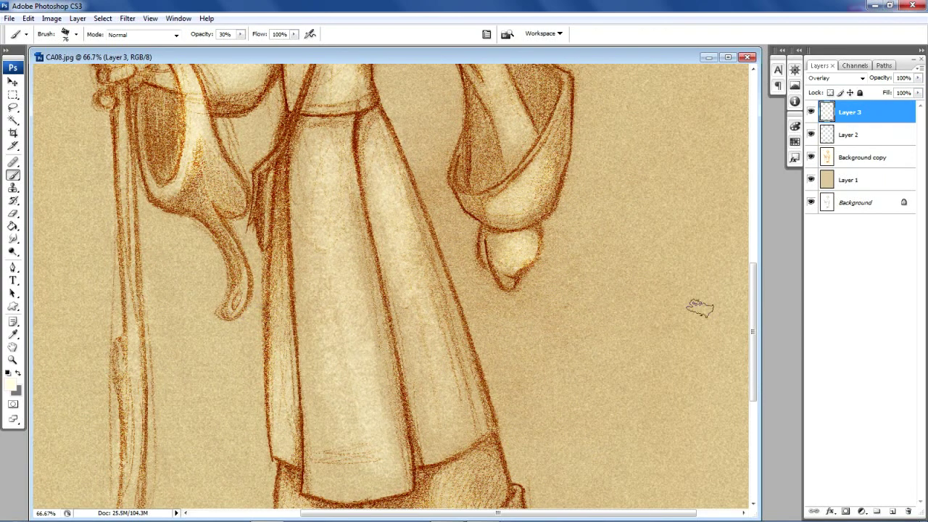
Brighten both trouser cuffs and both shoes with chalk highlights.
{"action": "left_click_drag", "start_coordinate": [754, 322], "coordinate": [753, 404]}
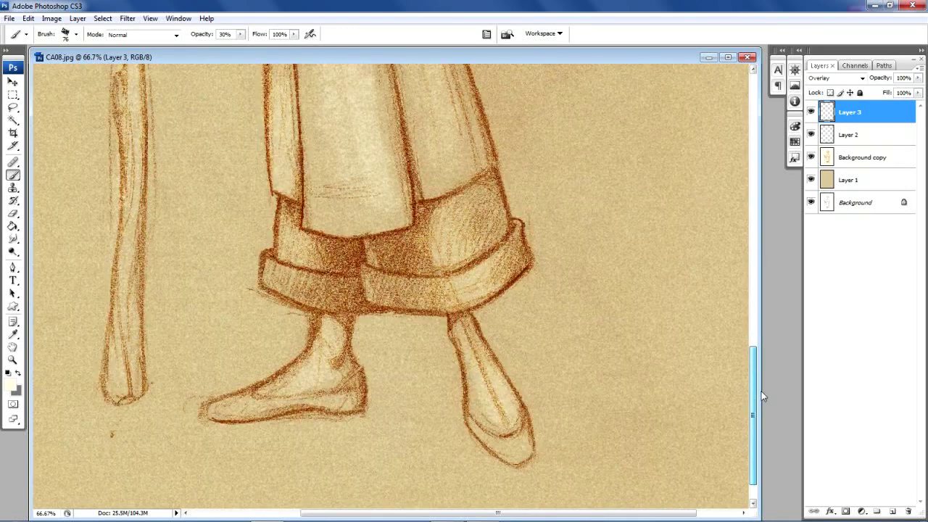
{"action": "left_click_drag", "start_coordinate": [455, 293], "coordinate": [435, 298]}
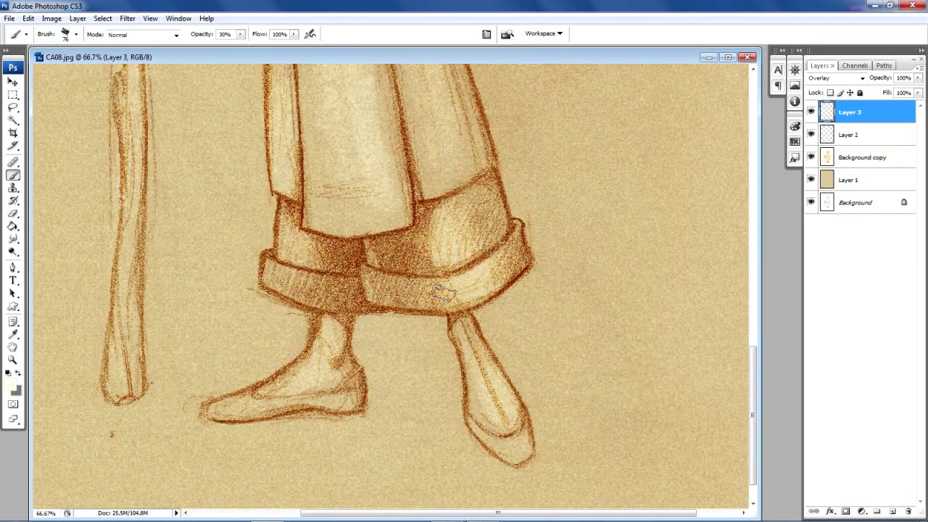
{"action": "left_click_drag", "start_coordinate": [267, 272], "coordinate": [307, 277]}
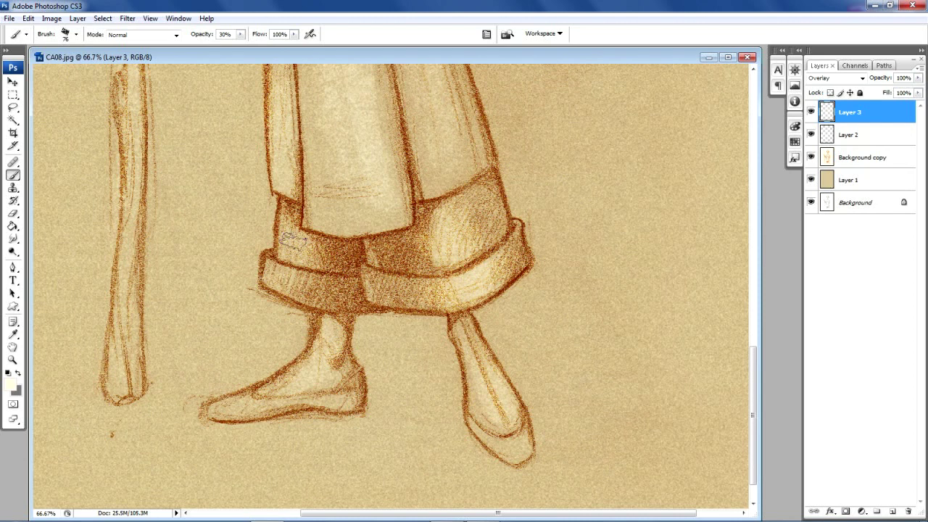
{"action": "left_click_drag", "start_coordinate": [297, 386], "coordinate": [279, 389]}
{"action": "left_click_drag", "start_coordinate": [492, 381], "coordinate": [510, 426]}
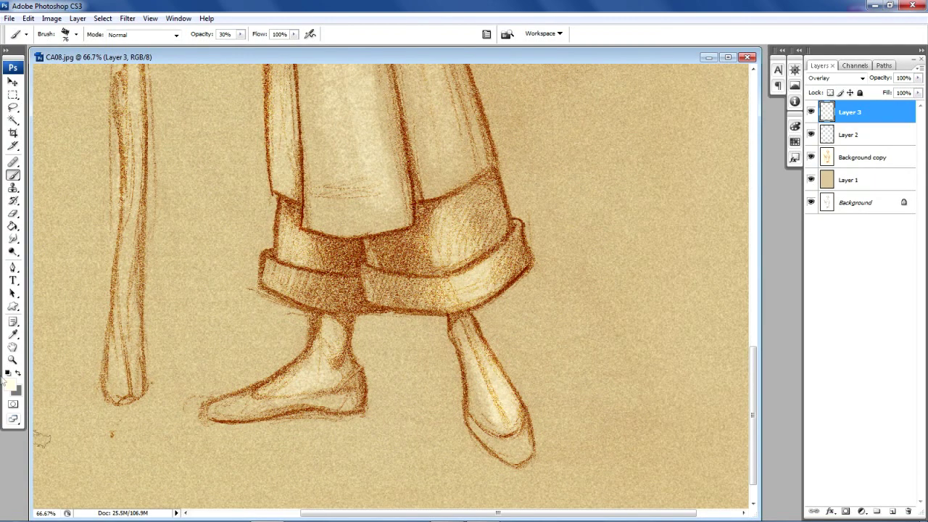
{"action": "left_click", "coordinate": [12, 362]}
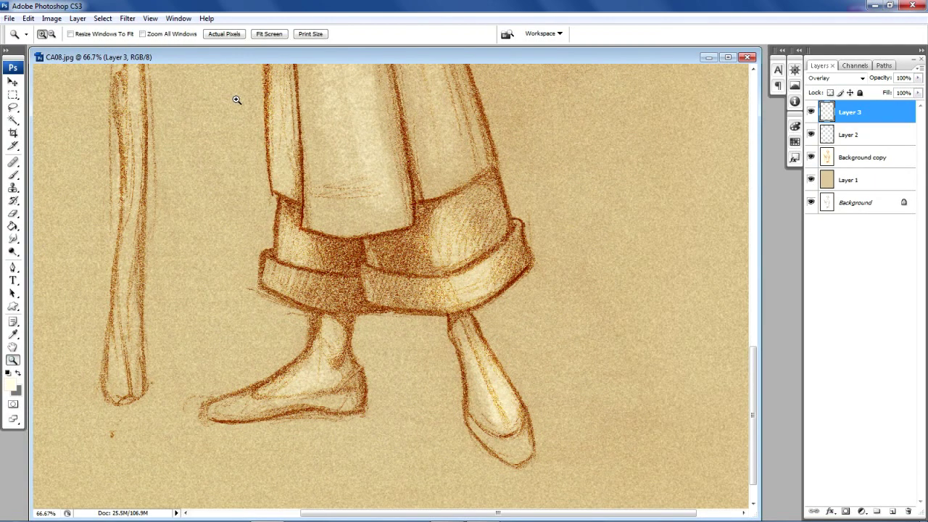
Fit the drawing on screen, reposition and widen the window, then zoom three times onto the face.
{"action": "left_click", "coordinate": [269, 34]}
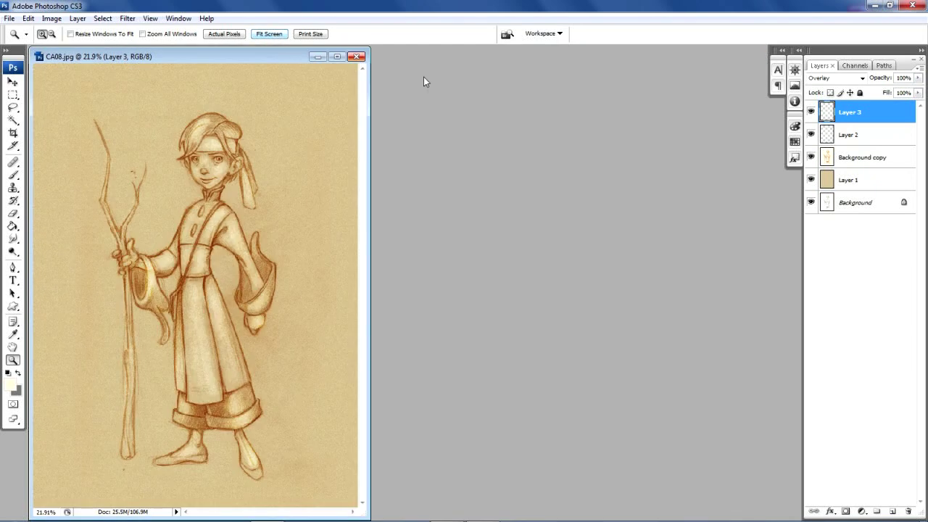
{"action": "left_click_drag", "start_coordinate": [247, 57], "coordinate": [374, 58]}
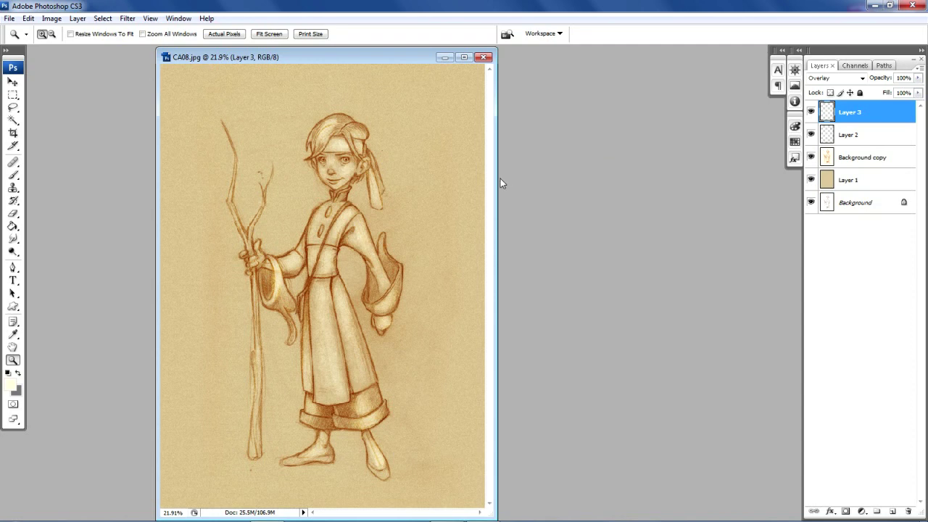
{"action": "left_click_drag", "start_coordinate": [496, 178], "coordinate": [671, 202]}
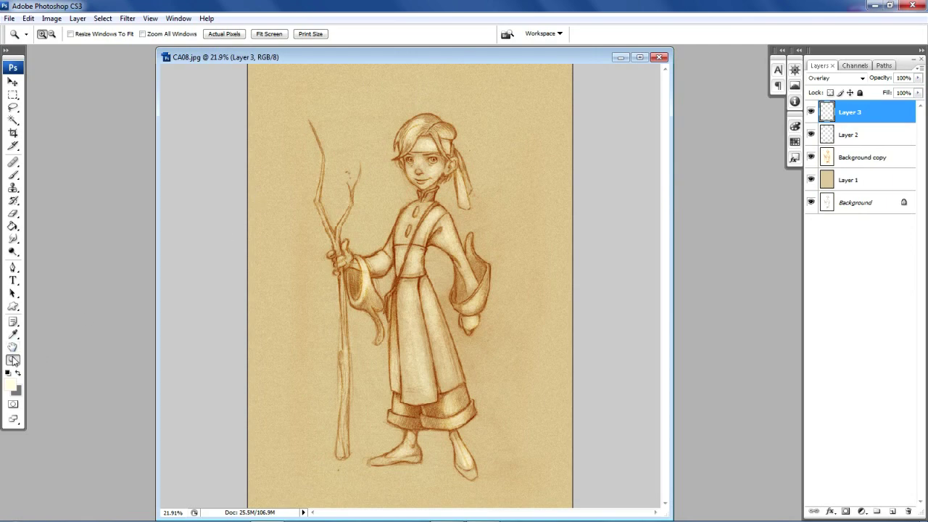
{"action": "left_click", "coordinate": [414, 156]}
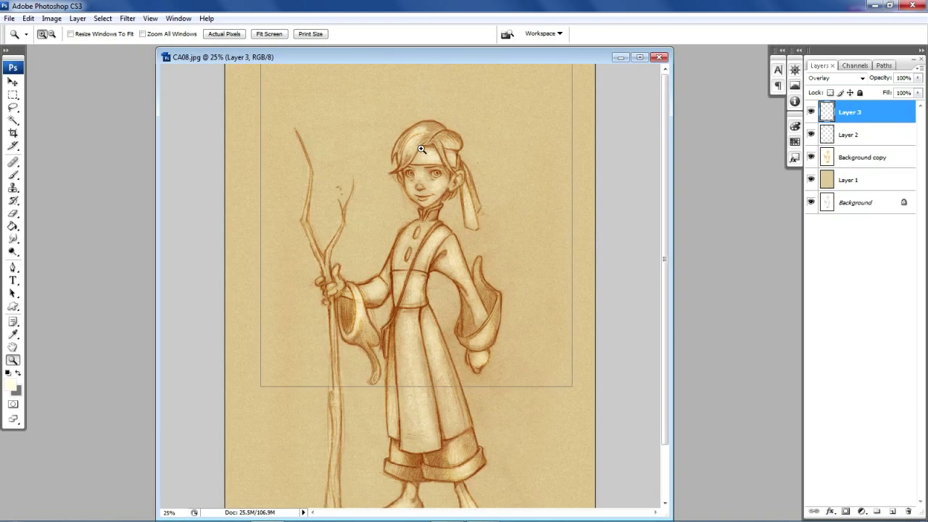
{"action": "left_click", "coordinate": [443, 211]}
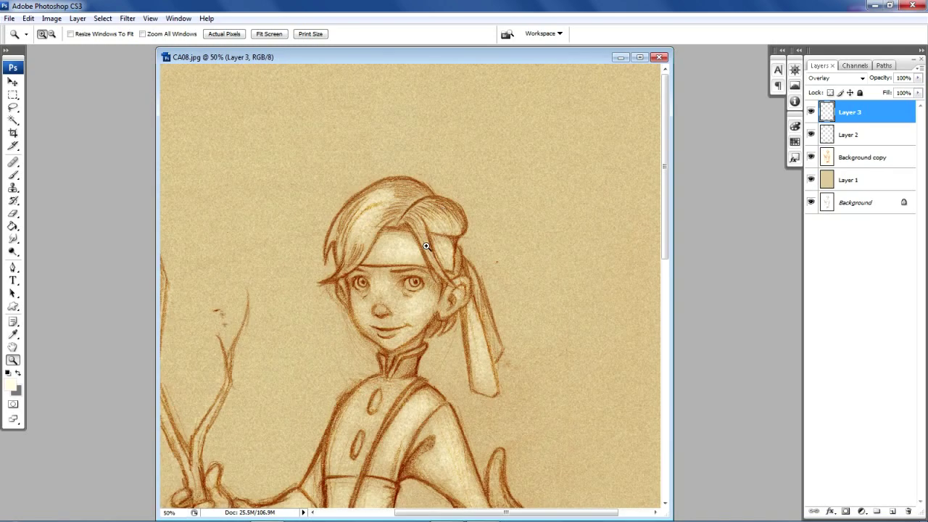
{"action": "left_click", "coordinate": [397, 291]}
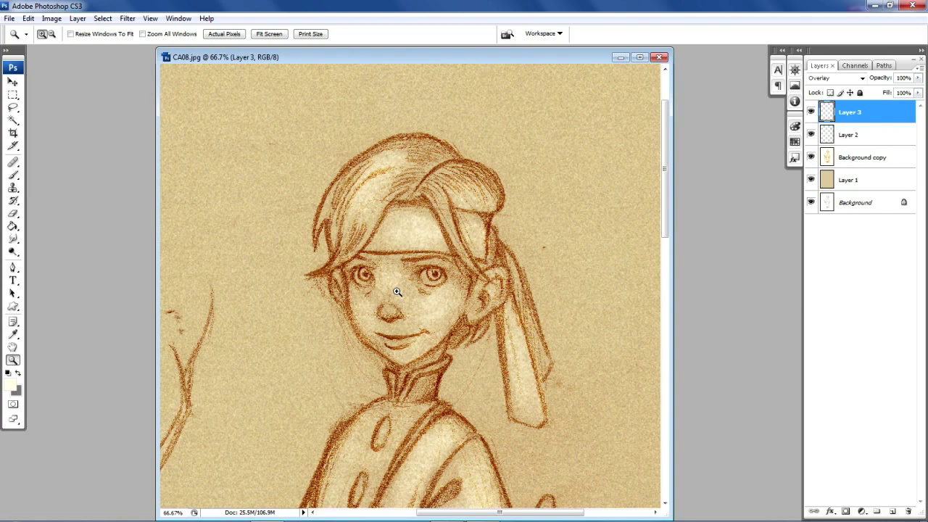
{"action": "left_click_drag", "start_coordinate": [155, 247], "coordinate": [64, 247]}
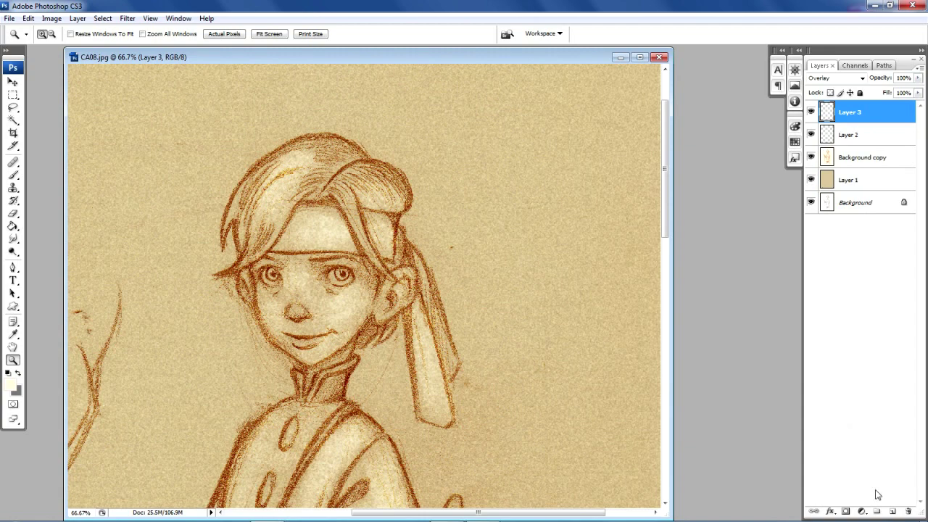
Add a new Layer 4 set to Overlay blending.
{"action": "left_click", "coordinate": [891, 511]}
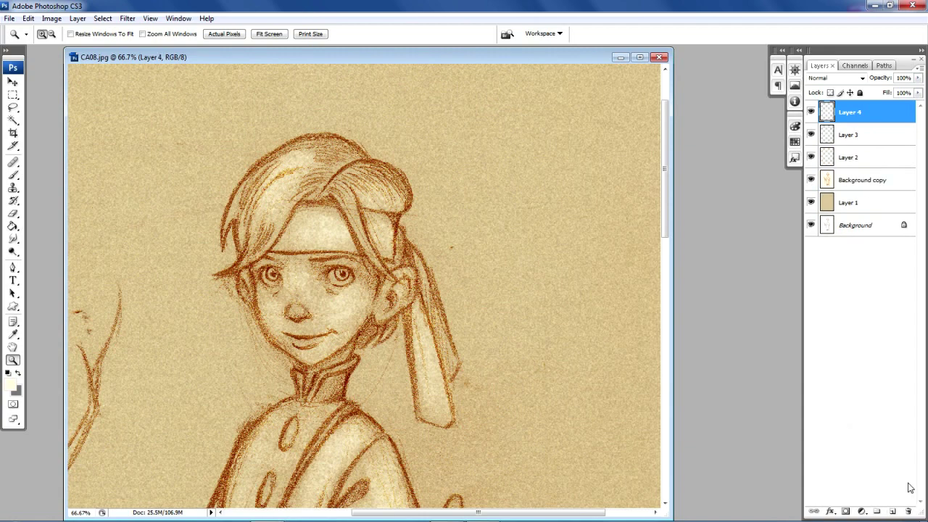
{"action": "left_click", "coordinate": [861, 77]}
{"action": "left_click", "coordinate": [832, 228]}
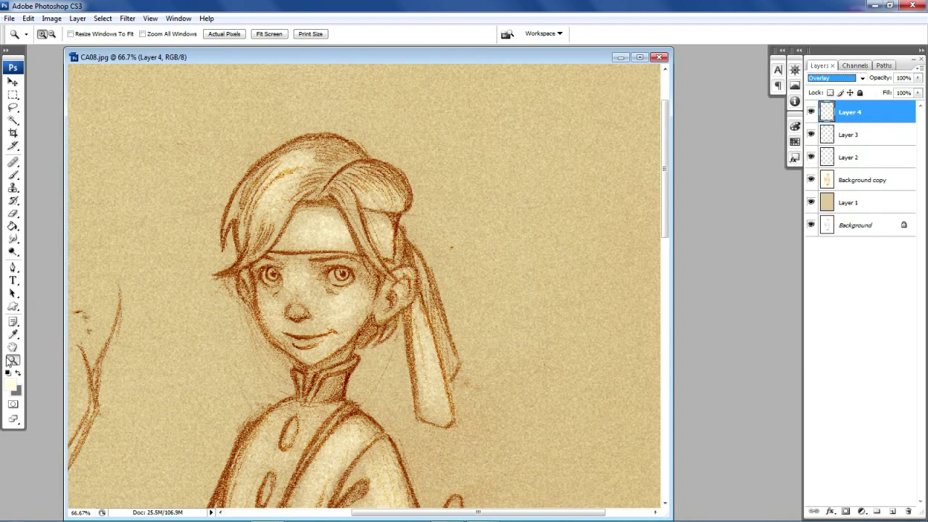
Set the foreground colour to orange #ef722e.
{"action": "left_click", "coordinate": [13, 387]}
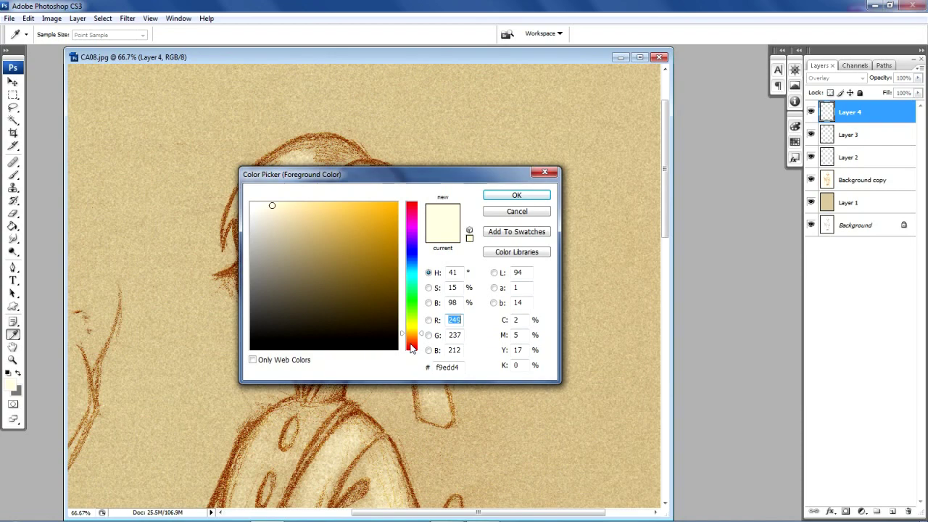
{"action": "left_click", "coordinate": [411, 343]}
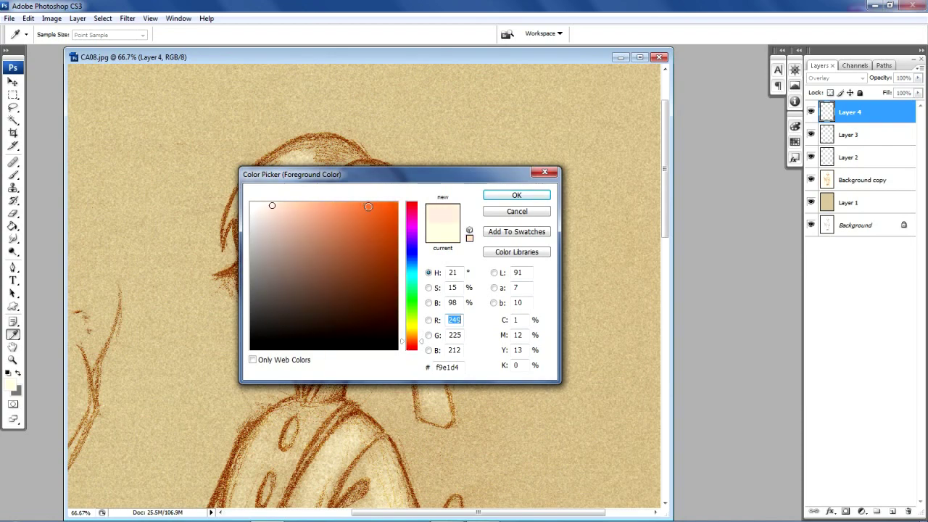
{"action": "left_click_drag", "start_coordinate": [368, 205], "coordinate": [368, 211]}
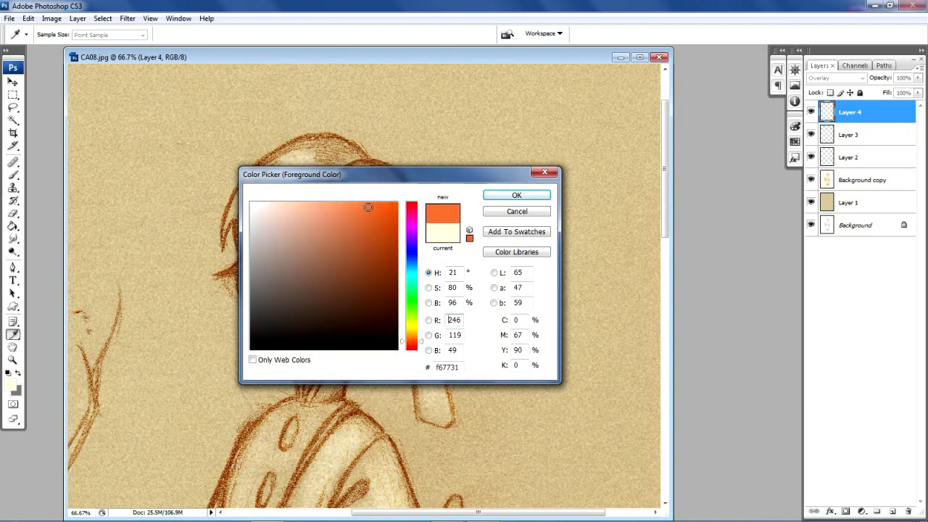
{"action": "left_click", "coordinate": [513, 196]}
{"action": "key", "text": "z"}
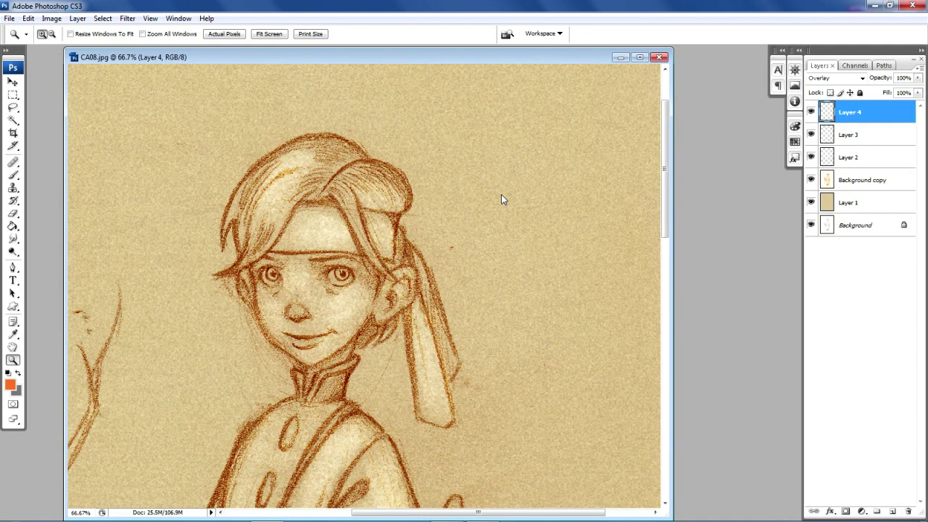
Brush orange over the hair top, left and right strands, forehead and jaw on Layer 4.
{"action": "left_click", "coordinate": [13, 175]}
{"action": "mouse_move", "coordinate": [294, 208]}
{"action": "left_mouse_down"}
{"action": "mouse_move", "coordinate": [250, 187]}
{"action": "mouse_move", "coordinate": [236, 217]}
{"action": "mouse_move", "coordinate": [246, 243]}
{"action": "left_mouse_up"}
{"action": "left_click_drag", "start_coordinate": [265, 203], "coordinate": [262, 212]}
{"action": "mouse_move", "coordinate": [312, 168]}
{"action": "left_mouse_down"}
{"action": "mouse_move", "coordinate": [334, 171]}
{"action": "mouse_move", "coordinate": [290, 192]}
{"action": "mouse_move", "coordinate": [298, 154]}
{"action": "mouse_move", "coordinate": [359, 154]}
{"action": "mouse_move", "coordinate": [358, 165]}
{"action": "left_mouse_up"}
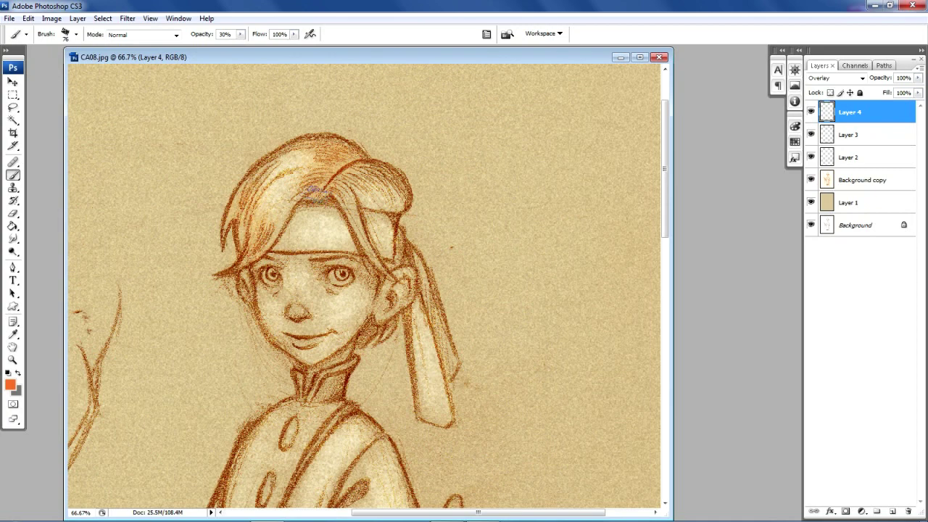
{"action": "left_click_drag", "start_coordinate": [346, 196], "coordinate": [403, 210]}
{"action": "mouse_move", "coordinate": [348, 181]}
{"action": "left_mouse_down"}
{"action": "mouse_move", "coordinate": [379, 179]}
{"action": "mouse_move", "coordinate": [338, 186]}
{"action": "left_mouse_up"}
{"action": "mouse_move", "coordinate": [274, 234]}
{"action": "left_mouse_down"}
{"action": "mouse_move", "coordinate": [263, 247]}
{"action": "mouse_move", "coordinate": [244, 216]}
{"action": "mouse_move", "coordinate": [245, 243]}
{"action": "mouse_move", "coordinate": [236, 221]}
{"action": "mouse_move", "coordinate": [259, 182]}
{"action": "mouse_move", "coordinate": [254, 190]}
{"action": "mouse_move", "coordinate": [278, 223]}
{"action": "mouse_move", "coordinate": [315, 177]}
{"action": "mouse_move", "coordinate": [321, 150]}
{"action": "mouse_move", "coordinate": [311, 195]}
{"action": "mouse_move", "coordinate": [345, 202]}
{"action": "mouse_move", "coordinate": [353, 227]}
{"action": "mouse_move", "coordinate": [338, 187]}
{"action": "mouse_move", "coordinate": [362, 170]}
{"action": "mouse_move", "coordinate": [389, 178]}
{"action": "mouse_move", "coordinate": [363, 209]}
{"action": "mouse_move", "coordinate": [395, 199]}
{"action": "mouse_move", "coordinate": [403, 219]}
{"action": "left_mouse_up"}
{"action": "mouse_move", "coordinate": [376, 322]}
{"action": "left_mouse_down"}
{"action": "mouse_move", "coordinate": [369, 342]}
{"action": "mouse_move", "coordinate": [386, 329]}
{"action": "left_mouse_up"}
{"action": "mouse_move", "coordinate": [236, 211]}
{"action": "left_mouse_down"}
{"action": "mouse_move", "coordinate": [246, 245]}
{"action": "mouse_move", "coordinate": [228, 268]}
{"action": "left_mouse_up"}
{"action": "left_click_drag", "start_coordinate": [391, 207], "coordinate": [413, 196]}
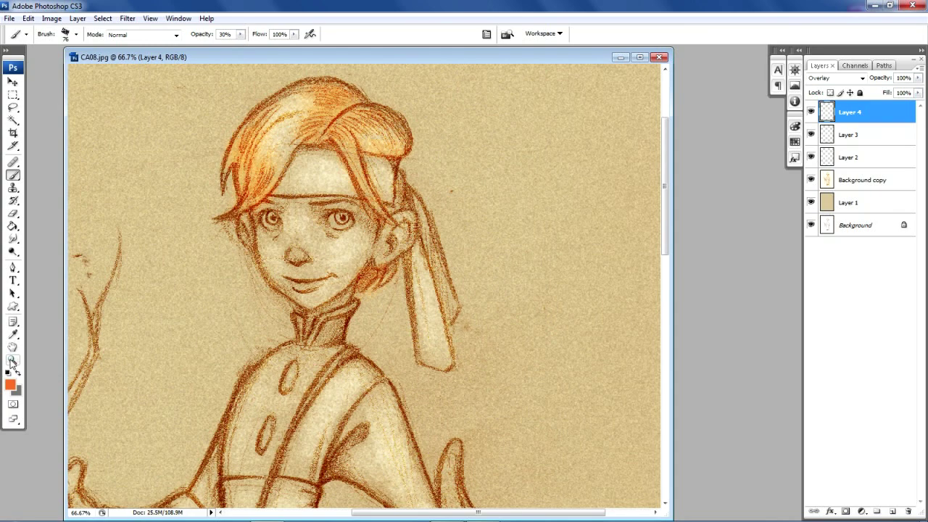
Zoom to 100% on the face and widen the document window.
{"action": "left_click", "coordinate": [12, 361]}
{"action": "left_click", "coordinate": [270, 259]}
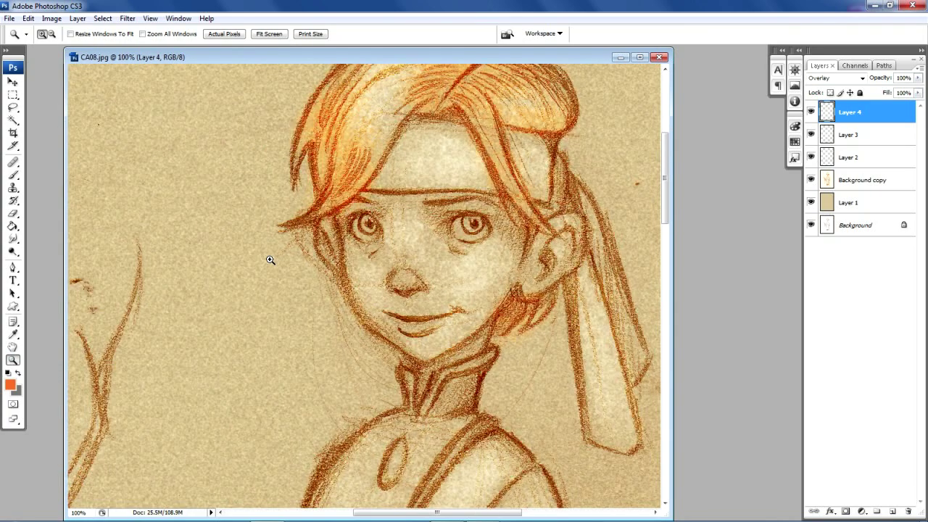
{"action": "left_click_drag", "start_coordinate": [672, 290], "coordinate": [754, 285]}
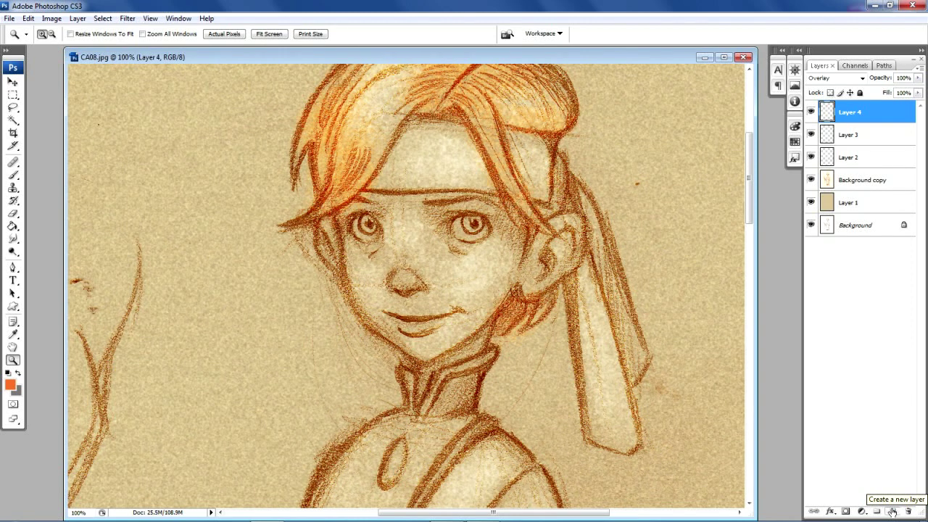
Add a new Layer 5 above Layer 4 in Overlay blend mode.
{"action": "left_click", "coordinate": [892, 512]}
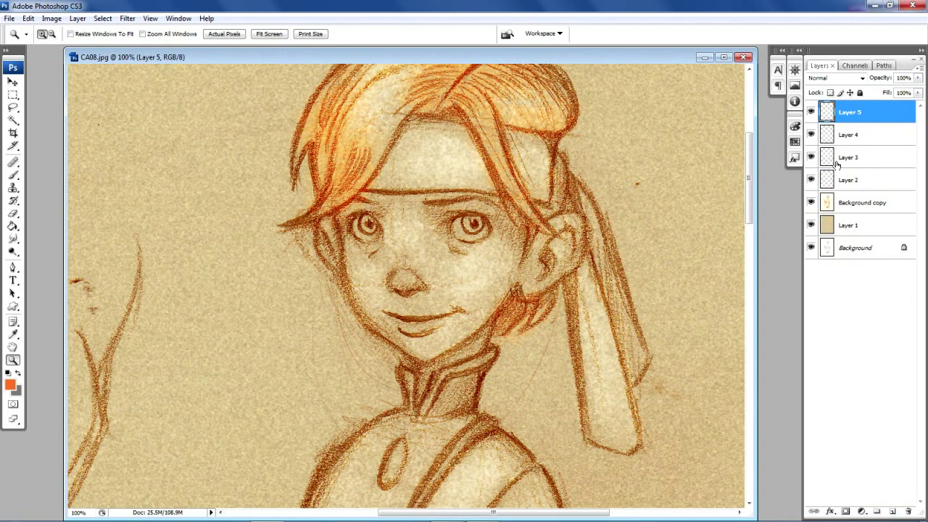
{"action": "left_click", "coordinate": [861, 79]}
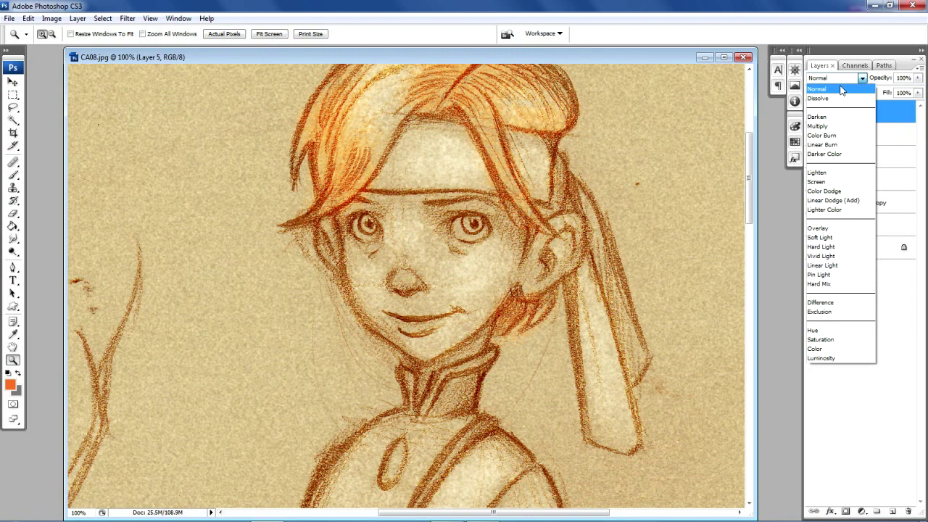
{"action": "left_click", "coordinate": [837, 229]}
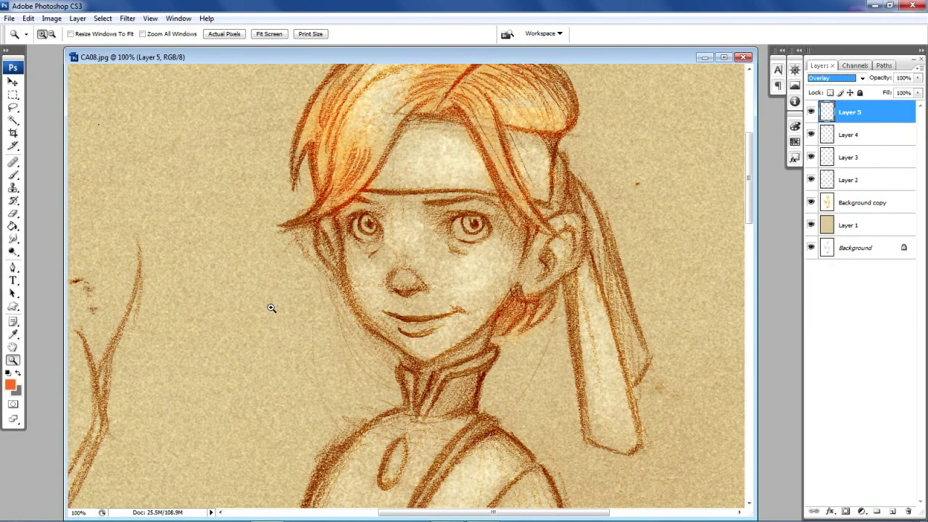
Set the foreground colour to a salmon orange, #ef522e.
{"action": "left_click", "coordinate": [11, 385]}
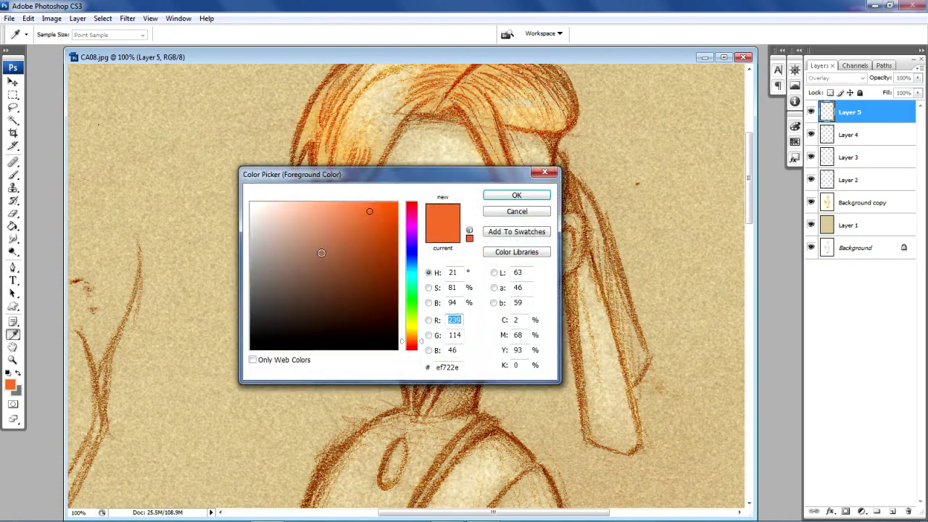
{"action": "left_click_drag", "start_coordinate": [404, 346], "coordinate": [404, 348]}
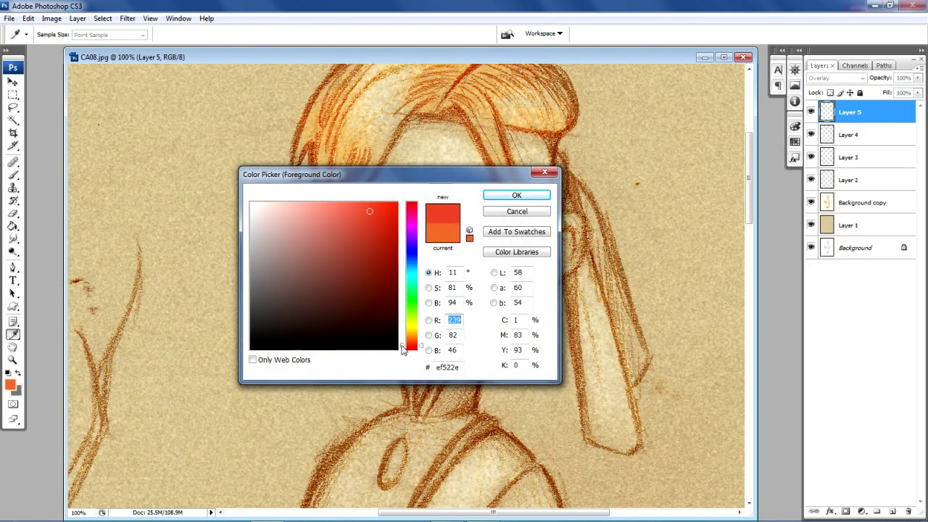
{"action": "left_click", "coordinate": [336, 207]}
{"action": "left_click", "coordinate": [516, 195]}
{"action": "key", "text": "z"}
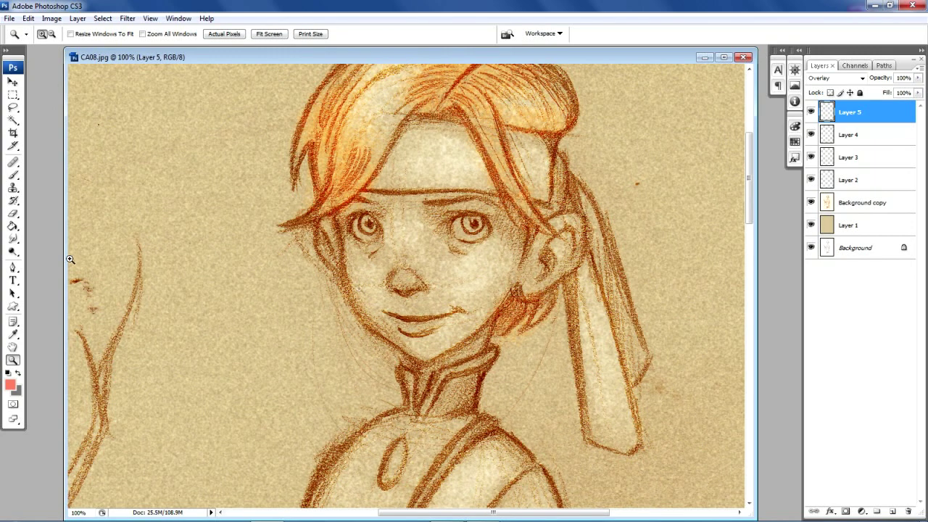
{"action": "left_click", "coordinate": [13, 174]}
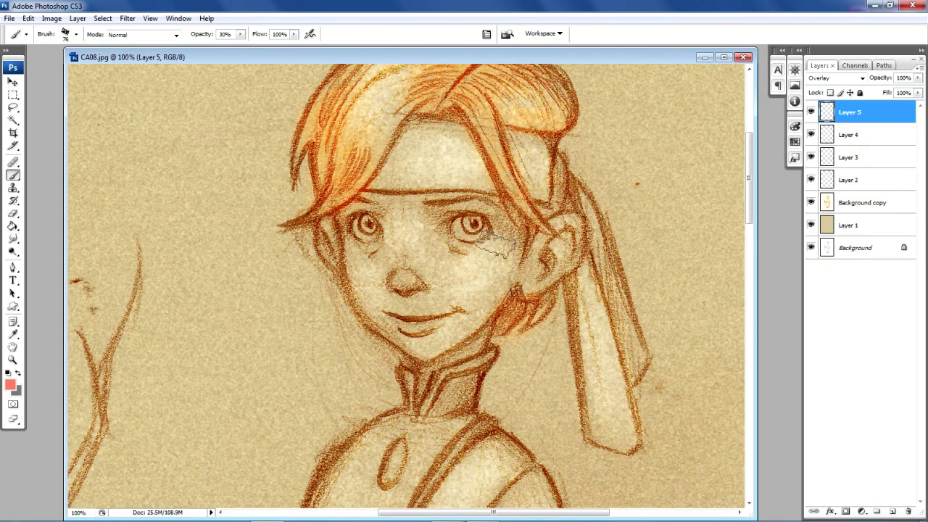
Brush soft salmon blush over the ear, both cheeks, nose and lower lip on Layer 5.
{"action": "left_click_drag", "start_coordinate": [449, 285], "coordinate": [496, 257]}
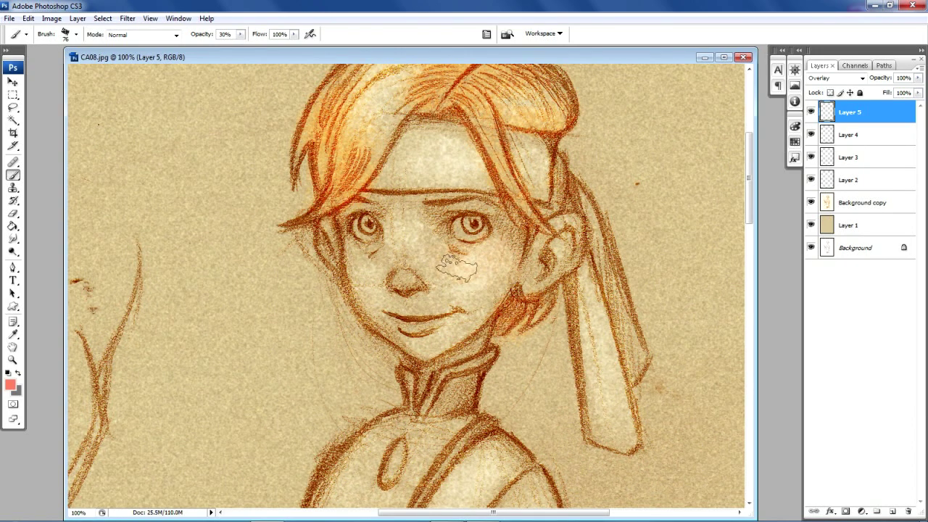
{"action": "left_click_drag", "start_coordinate": [366, 271], "coordinate": [366, 304]}
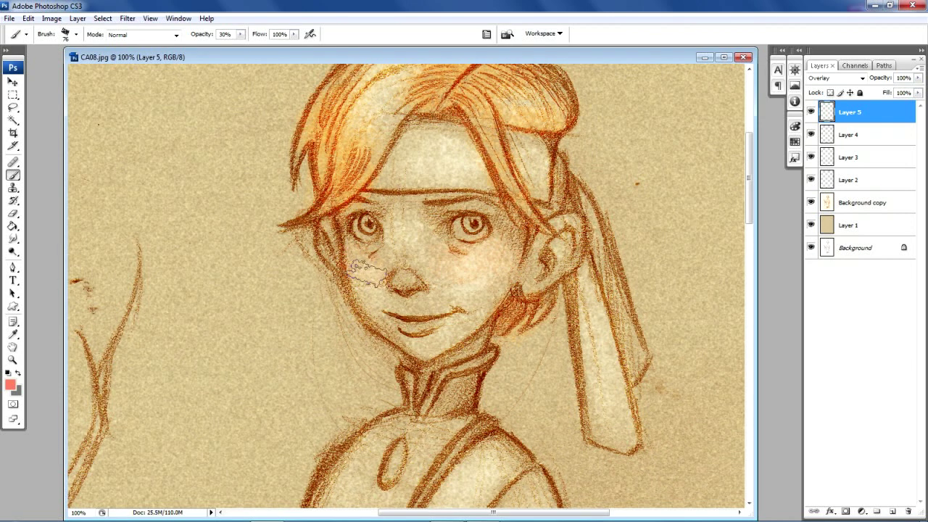
{"action": "left_click_drag", "start_coordinate": [445, 270], "coordinate": [477, 266]}
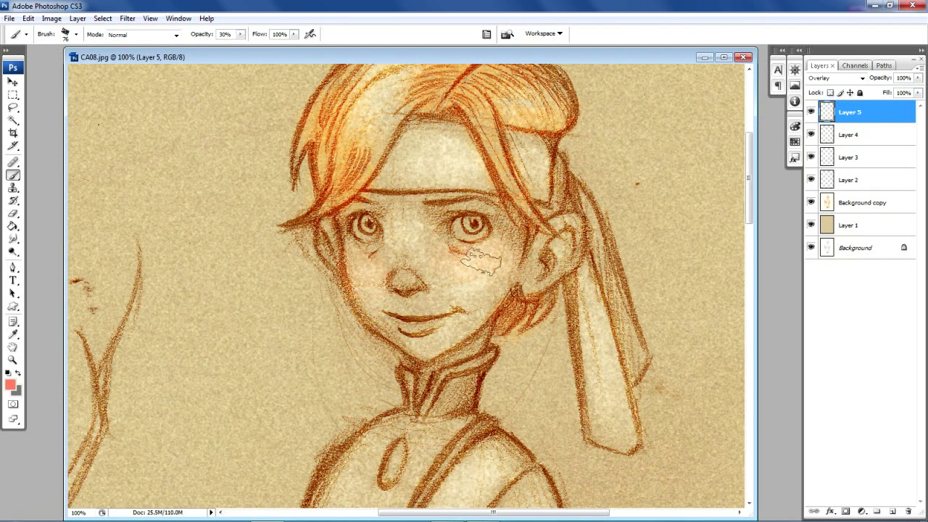
{"action": "left_click_drag", "start_coordinate": [413, 268], "coordinate": [402, 287]}
{"action": "left_click_drag", "start_coordinate": [395, 318], "coordinate": [450, 319]}
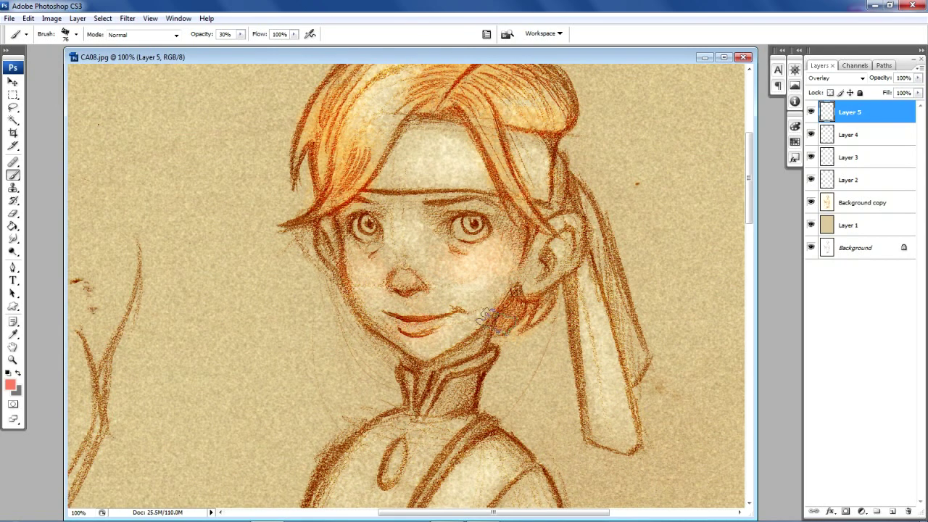
{"action": "left_click_drag", "start_coordinate": [554, 250], "coordinate": [576, 232]}
{"action": "left_click_drag", "start_coordinate": [456, 257], "coordinate": [446, 260]}
{"action": "left_click_drag", "start_coordinate": [319, 221], "coordinate": [322, 239]}
{"action": "left_click_drag", "start_coordinate": [435, 279], "coordinate": [464, 239]}
{"action": "left_click_drag", "start_coordinate": [750, 146], "coordinate": [763, 273]}
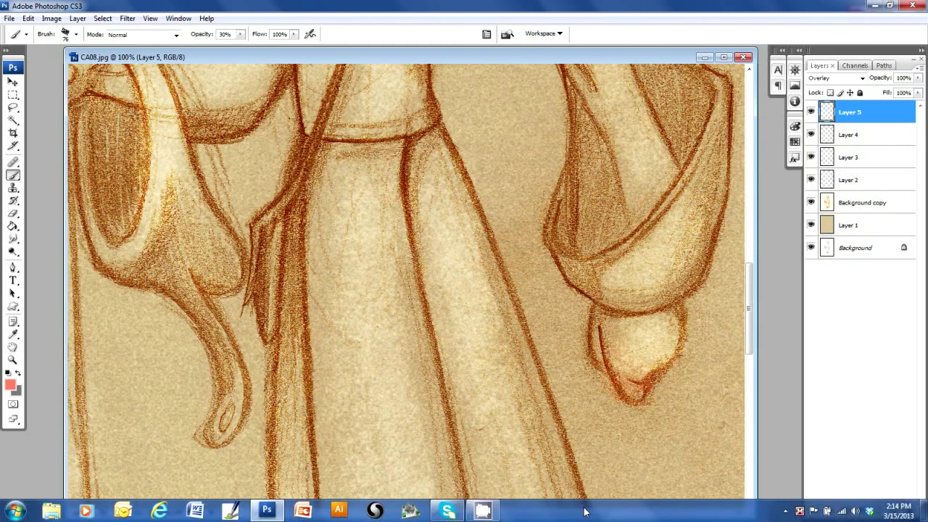
Scroll down and tint the thumb and fingers gripping the staff reddish on Layer 5.
{"action": "left_click_drag", "start_coordinate": [587, 516], "coordinate": [524, 516]}
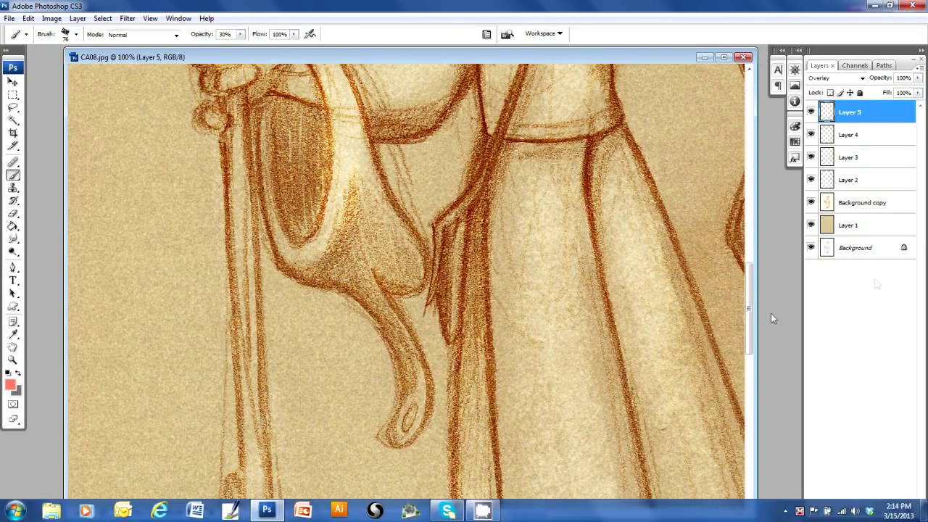
{"action": "left_click_drag", "start_coordinate": [751, 334], "coordinate": [749, 261]}
{"action": "scroll", "coordinate": [734, 261], "scroll_direction": "down", "scroll_amount": 2}
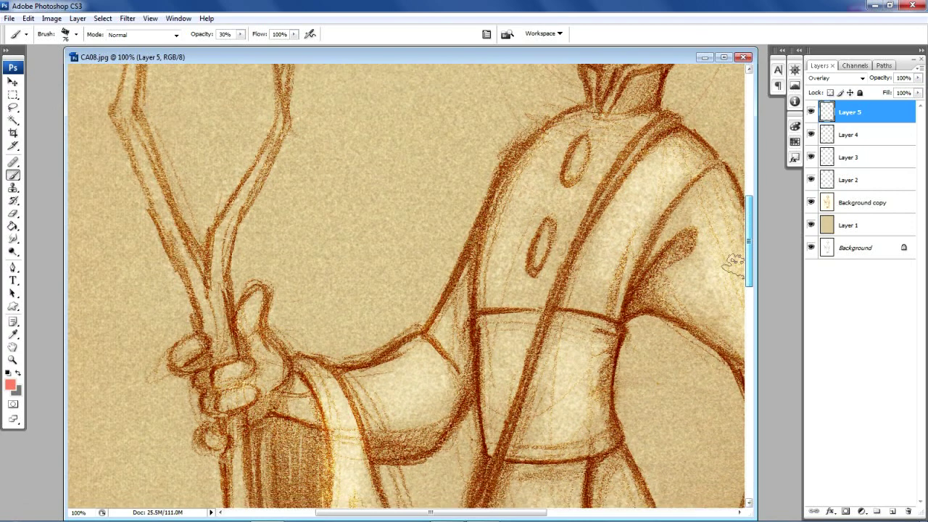
{"action": "mouse_move", "coordinate": [250, 269]}
{"action": "left_mouse_down"}
{"action": "mouse_move", "coordinate": [239, 290]}
{"action": "mouse_move", "coordinate": [239, 366]}
{"action": "left_mouse_up"}
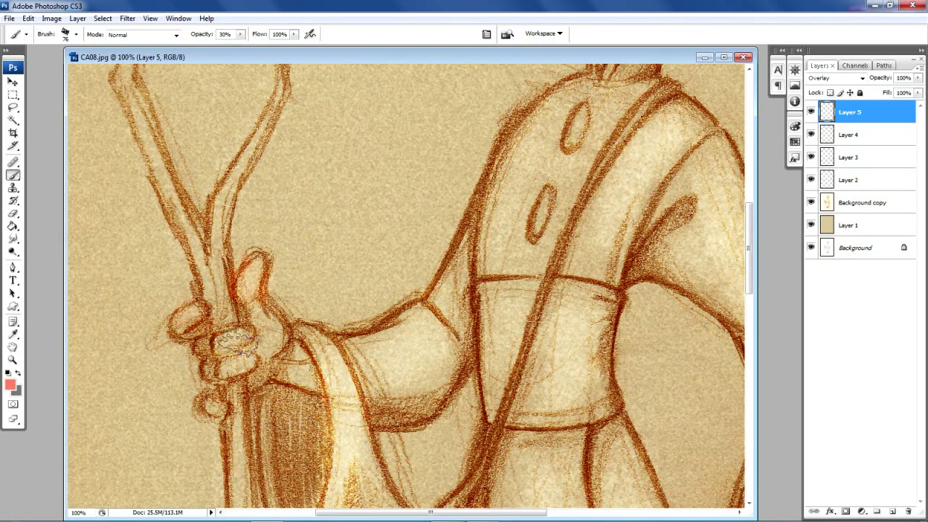
{"action": "left_click_drag", "start_coordinate": [229, 298], "coordinate": [265, 250]}
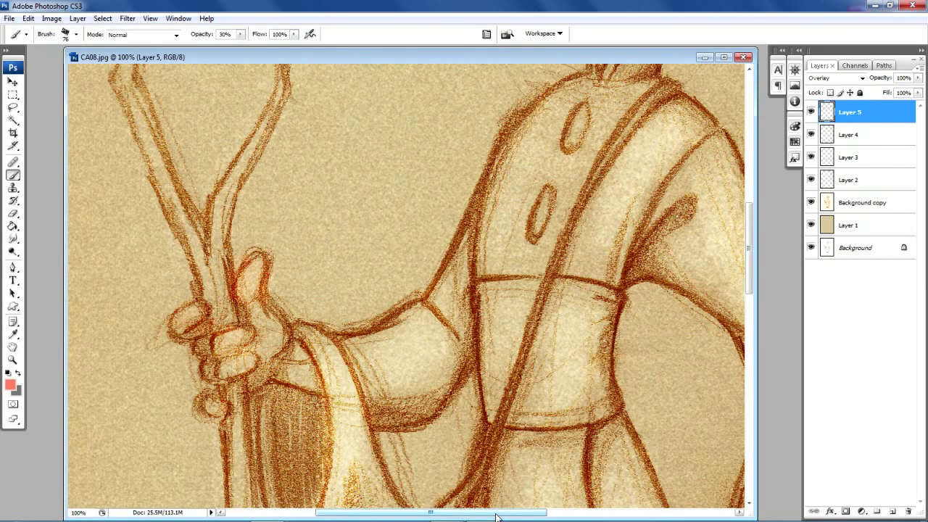
{"action": "left_click_drag", "start_coordinate": [497, 517], "coordinate": [563, 517]}
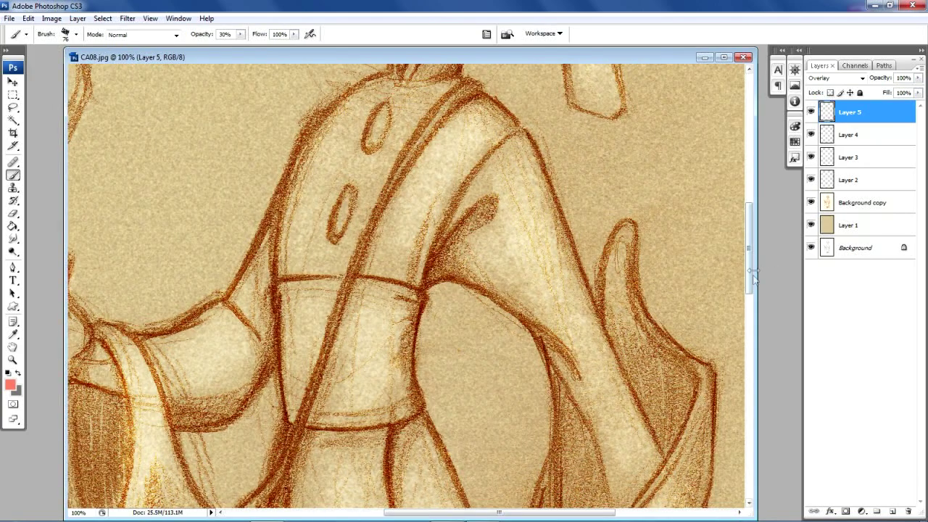
{"action": "left_click_drag", "start_coordinate": [751, 277], "coordinate": [756, 209]}
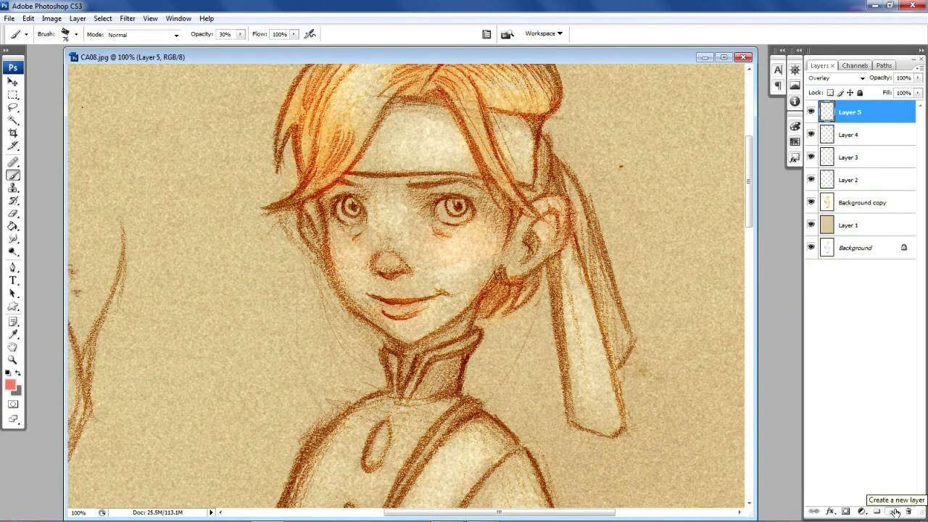
Zoom the girl's face to 200%, pan to it, and add an empty Layer 6.
{"action": "left_click", "coordinate": [12, 360]}
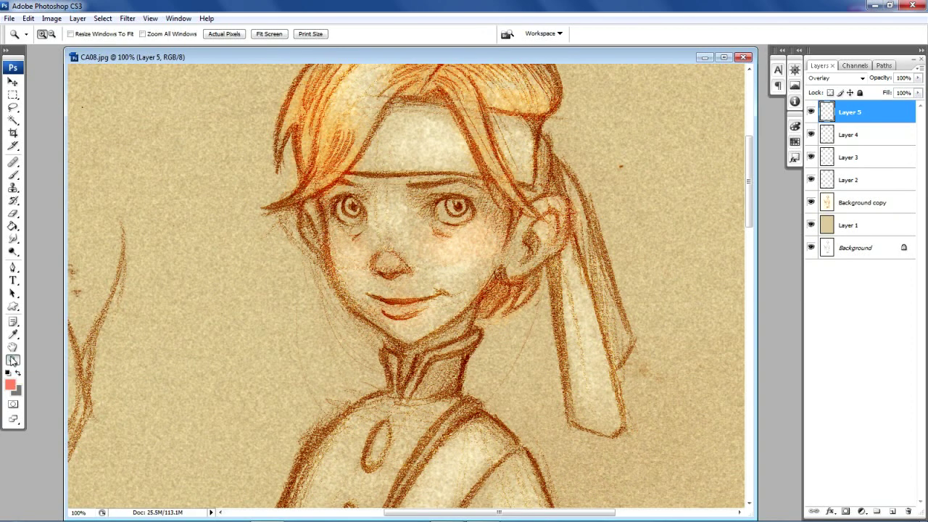
{"action": "left_click", "coordinate": [371, 234]}
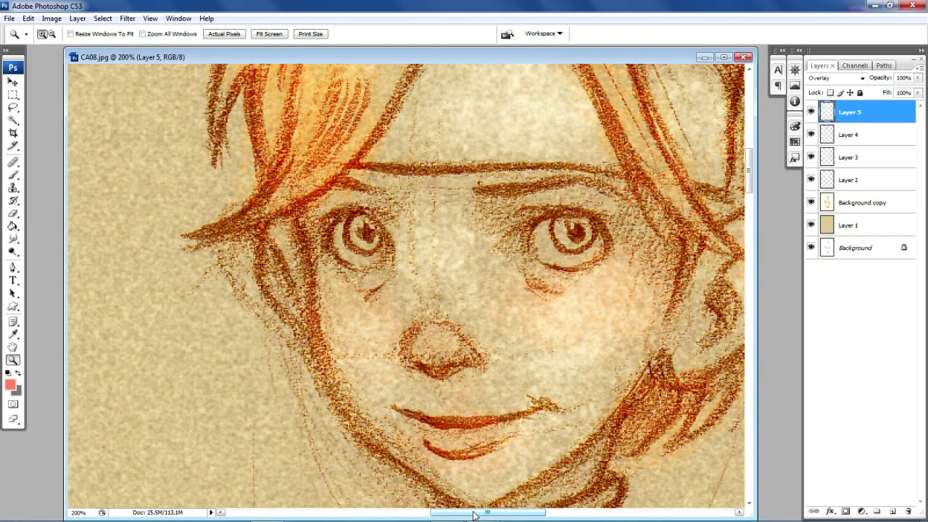
{"action": "left_click_drag", "start_coordinate": [474, 514], "coordinate": [493, 516]}
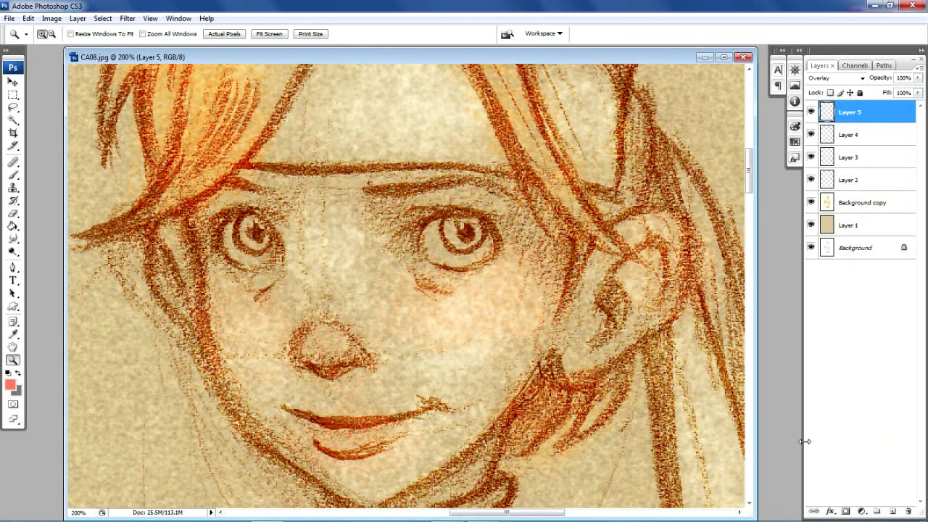
{"action": "left_click", "coordinate": [893, 512]}
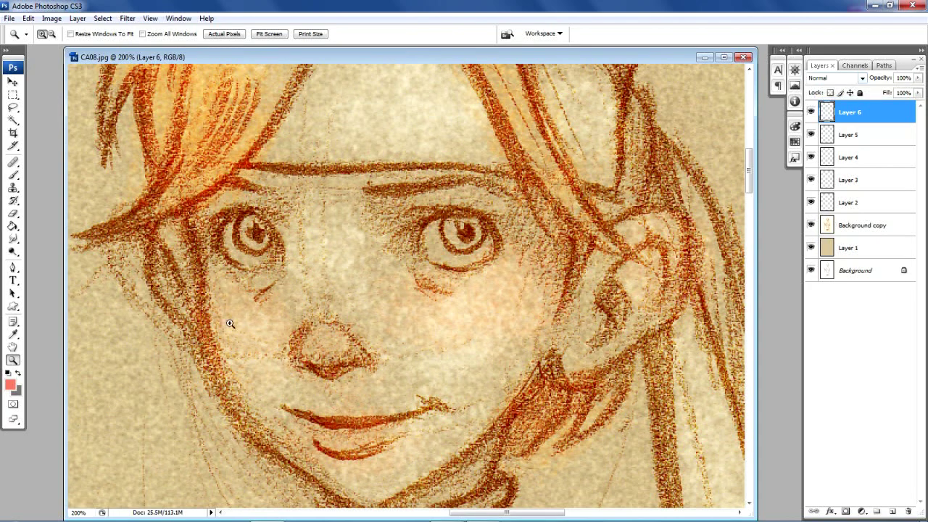
Pick a near-white pink as the foreground colour.
{"action": "left_click", "coordinate": [15, 387]}
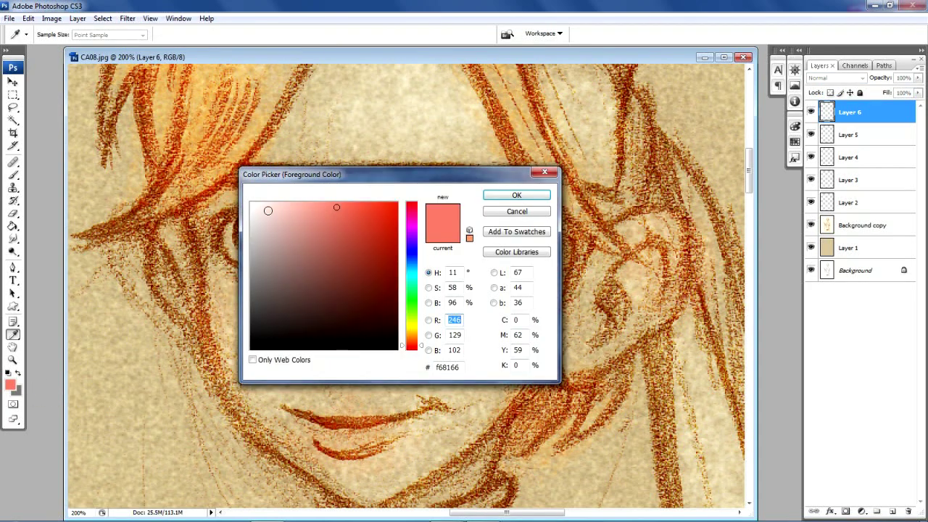
{"action": "left_click", "coordinate": [265, 206]}
{"action": "left_click", "coordinate": [511, 194]}
{"action": "key", "text": "z"}
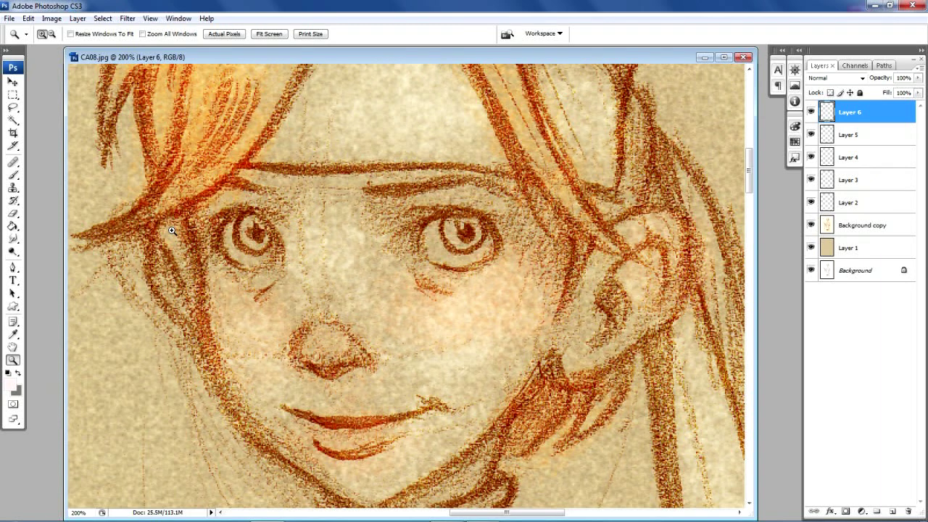
Set Layer 6 to Overlay blending with the Brush tool active.
{"action": "left_click", "coordinate": [836, 77]}
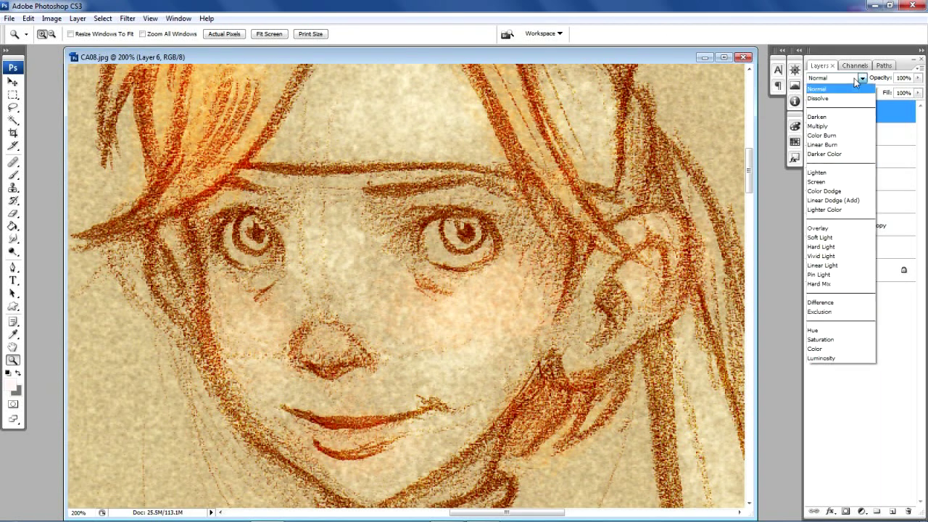
{"action": "left_click", "coordinate": [819, 228]}
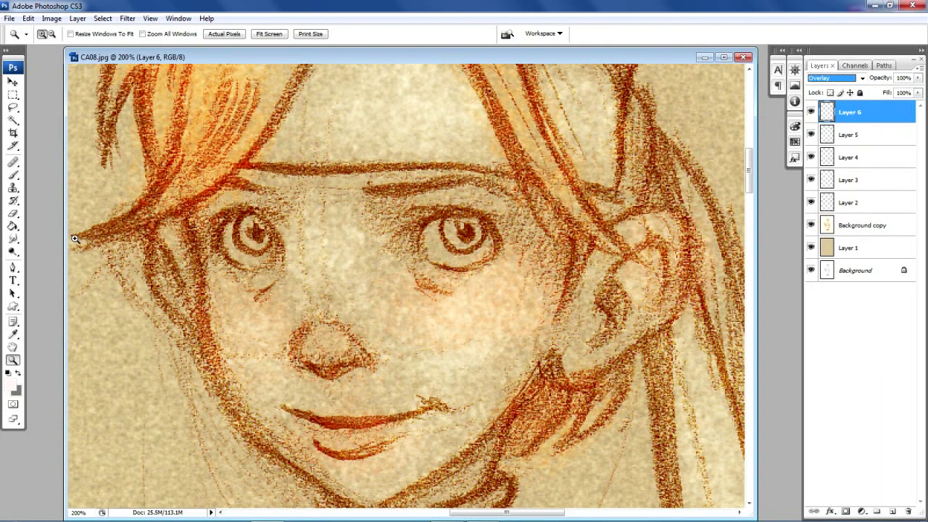
{"action": "left_click", "coordinate": [13, 212]}
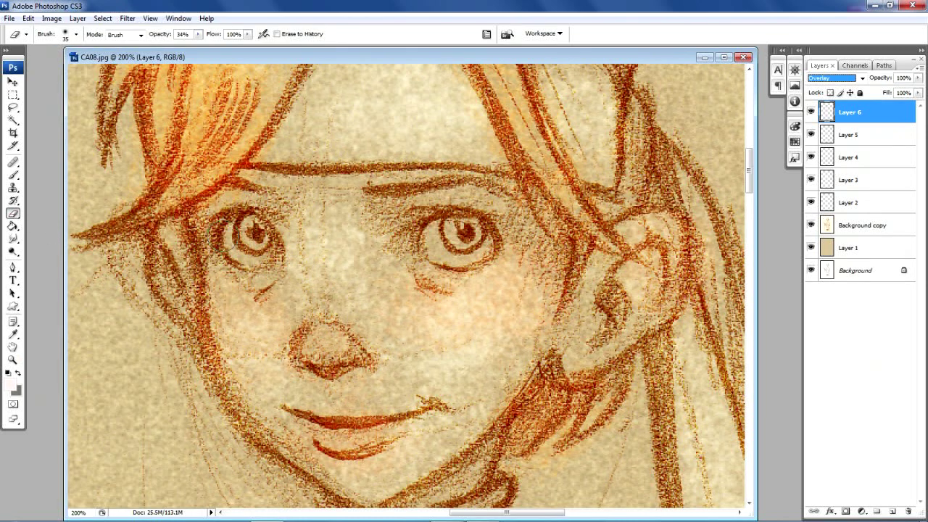
{"action": "left_click", "coordinate": [13, 174]}
{"action": "left_click", "coordinate": [75, 34]}
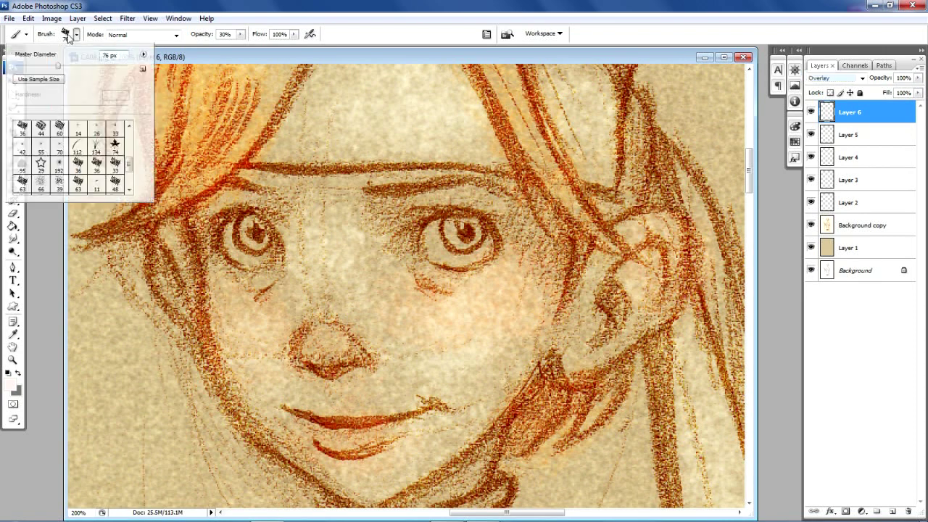
Shrink the brush to 17 px and paint a faint highlight around the right eye.
{"action": "left_click_drag", "start_coordinate": [58, 65], "coordinate": [34, 66]}
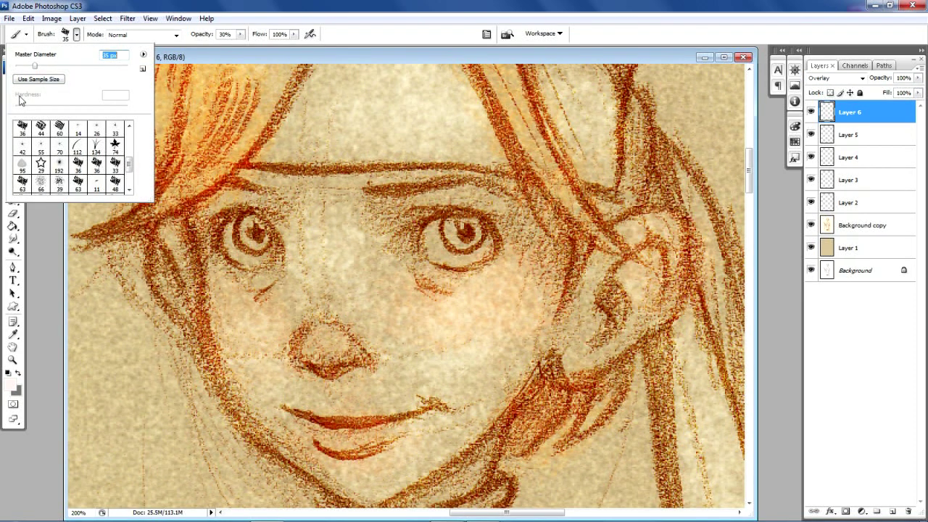
{"action": "left_click_drag", "start_coordinate": [34, 65], "coordinate": [25, 65]}
{"action": "key", "text": "Return"}
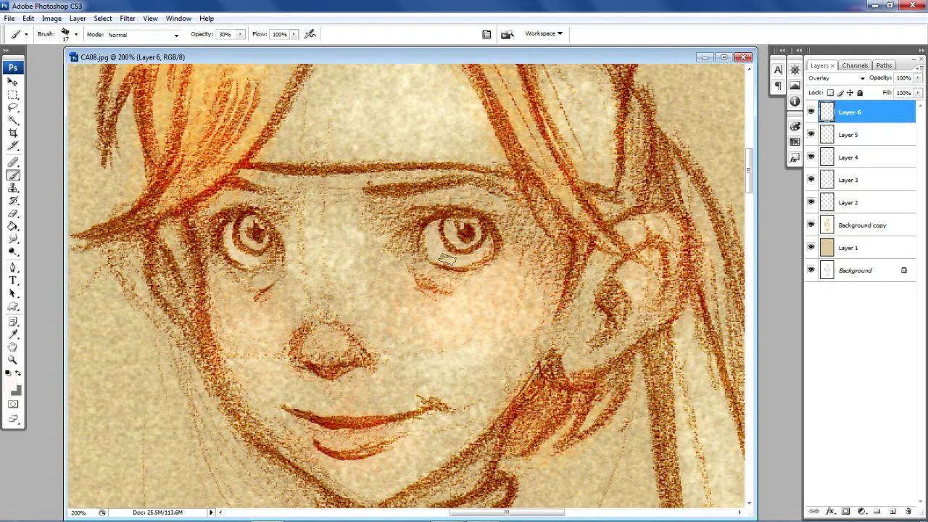
{"action": "left_click_drag", "start_coordinate": [439, 249], "coordinate": [464, 259]}
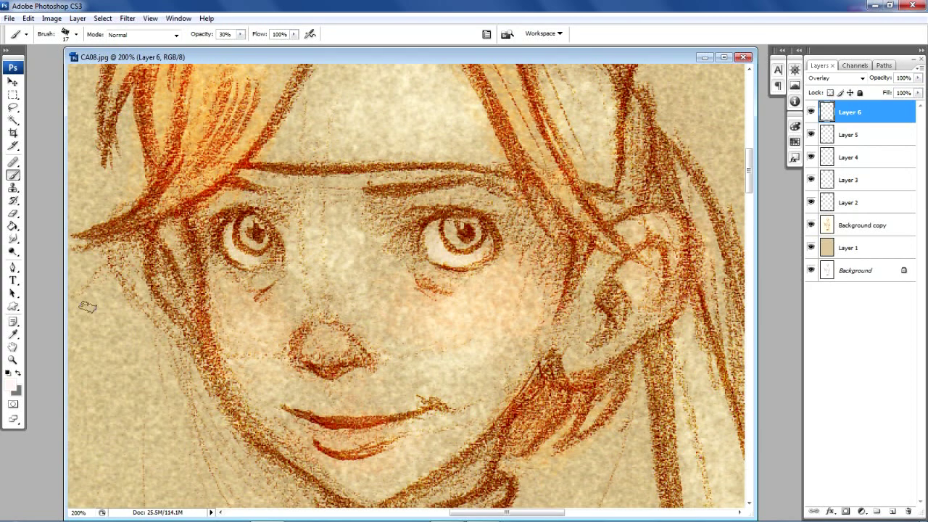
Set the foreground to bright green #31d225 and tint the left iris with it.
{"action": "left_click", "coordinate": [9, 372]}
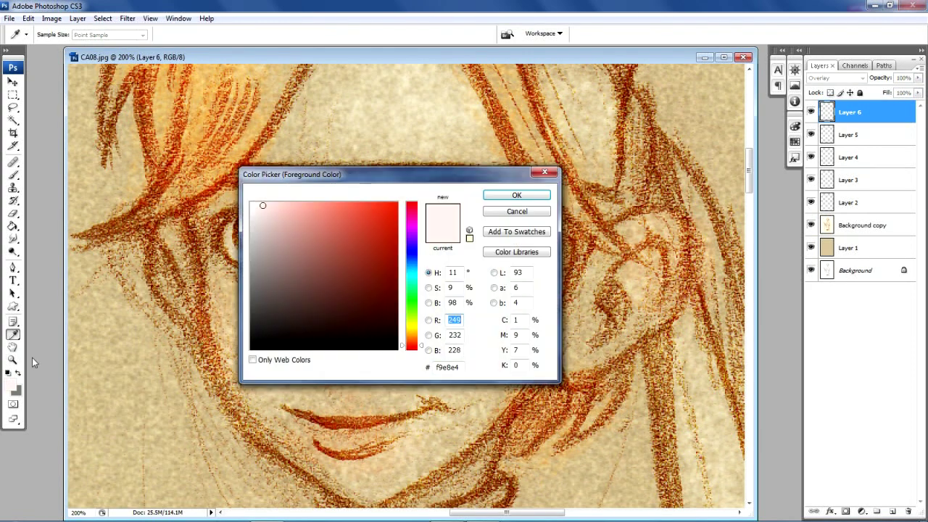
{"action": "left_click", "coordinate": [414, 303]}
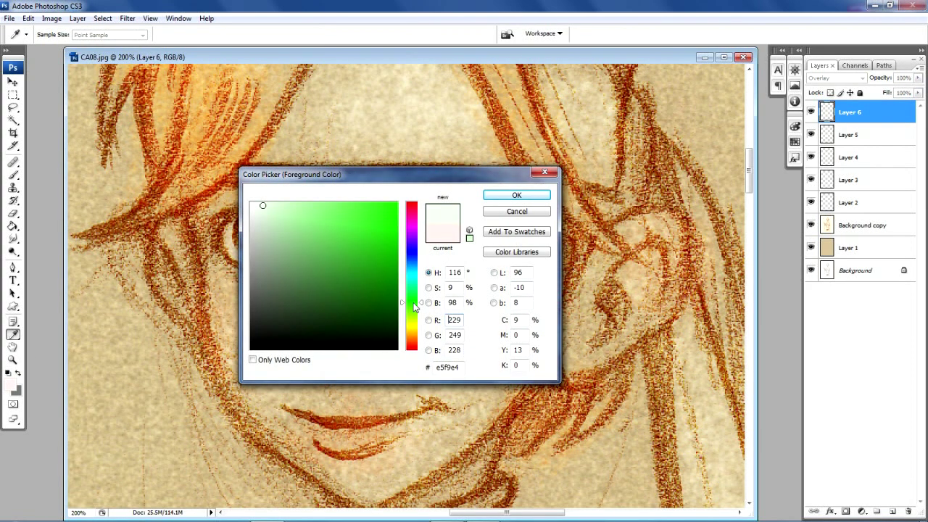
{"action": "left_click", "coordinate": [371, 227]}
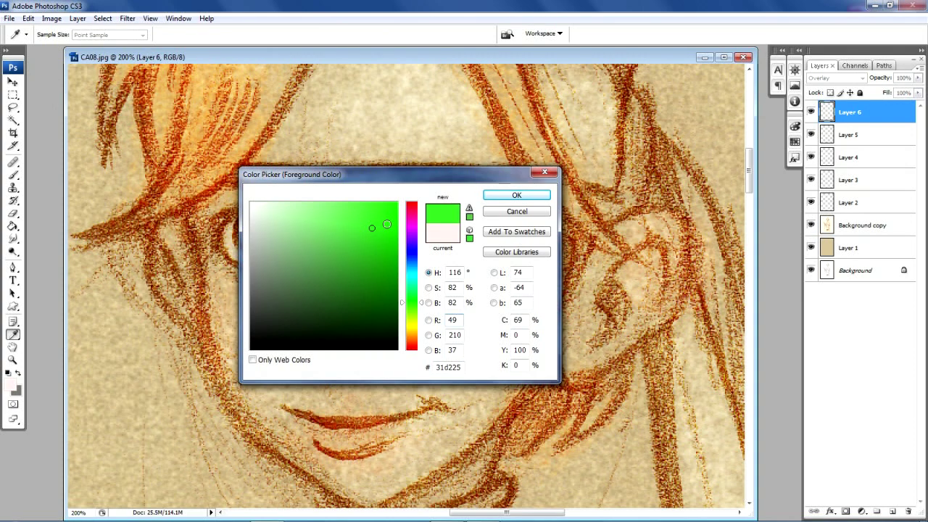
{"action": "left_click", "coordinate": [508, 195]}
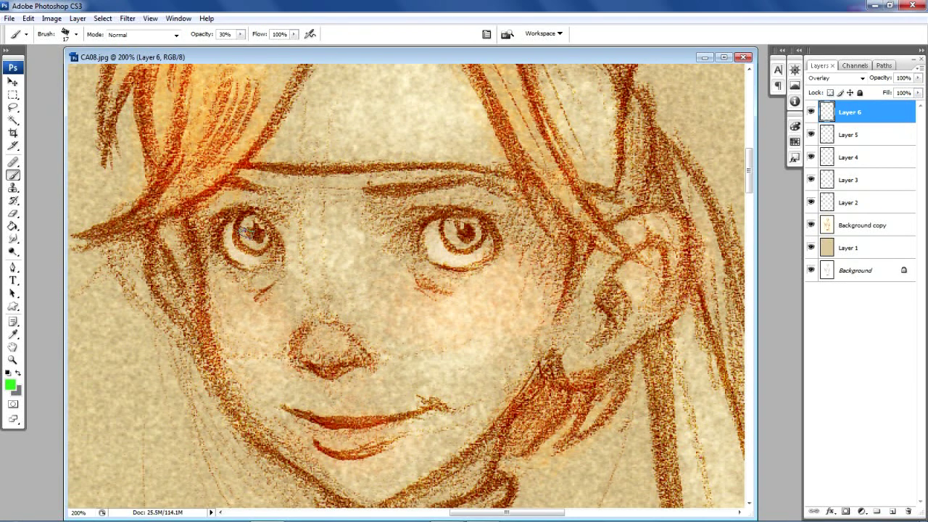
{"action": "mouse_move", "coordinate": [241, 228]}
{"action": "left_mouse_down"}
{"action": "mouse_move", "coordinate": [250, 239]}
{"action": "mouse_move", "coordinate": [242, 228]}
{"action": "mouse_move", "coordinate": [251, 221]}
{"action": "mouse_move", "coordinate": [258, 243]}
{"action": "mouse_move", "coordinate": [246, 239]}
{"action": "mouse_move", "coordinate": [264, 242]}
{"action": "left_mouse_up"}
Tint the right iris green on Overlay Layer 6.
{"action": "mouse_move", "coordinate": [447, 232]}
{"action": "left_mouse_down"}
{"action": "mouse_move", "coordinate": [479, 233]}
{"action": "mouse_move", "coordinate": [454, 238]}
{"action": "mouse_move", "coordinate": [467, 239]}
{"action": "mouse_move", "coordinate": [455, 224]}
{"action": "mouse_move", "coordinate": [456, 244]}
{"action": "mouse_move", "coordinate": [433, 235]}
{"action": "mouse_move", "coordinate": [457, 240]}
{"action": "left_mouse_up"}
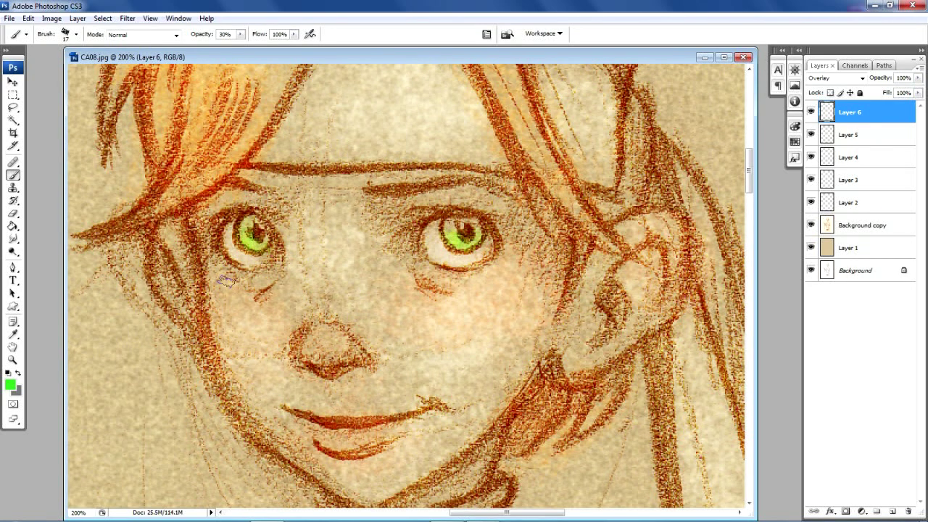
{"action": "left_click", "coordinate": [13, 360]}
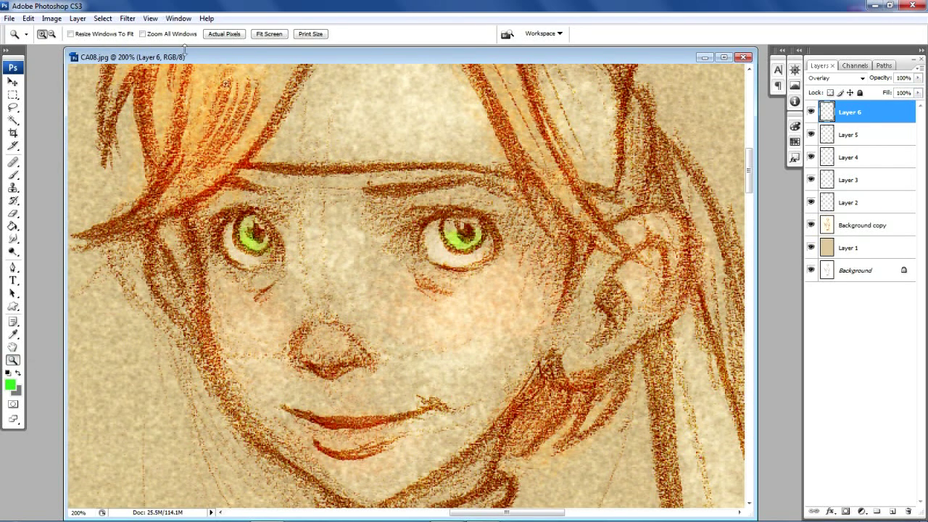
Fit the whole figure on screen and widen the document window.
{"action": "left_click", "coordinate": [270, 34]}
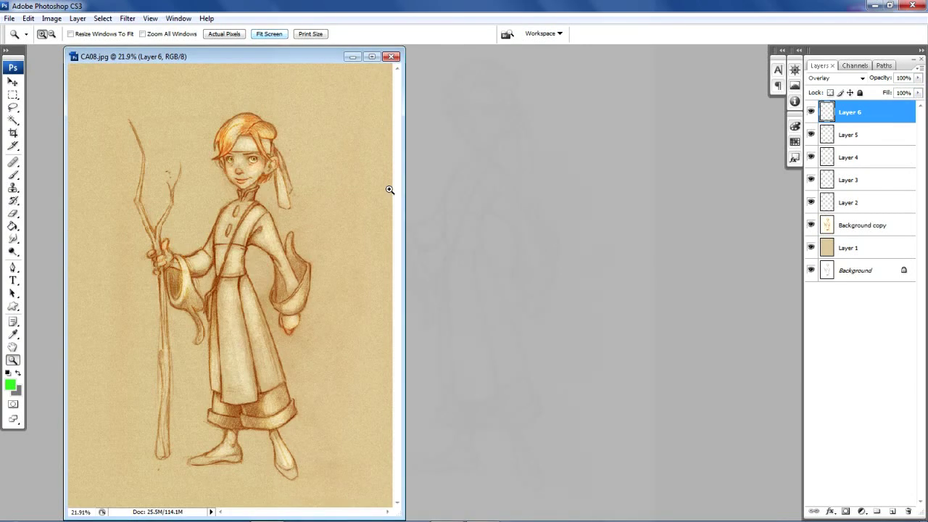
{"action": "mouse_move", "coordinate": [403, 196]}
{"action": "left_mouse_down"}
{"action": "mouse_move", "coordinate": [559, 228]}
{"action": "mouse_move", "coordinate": [638, 260]}
{"action": "left_mouse_up"}
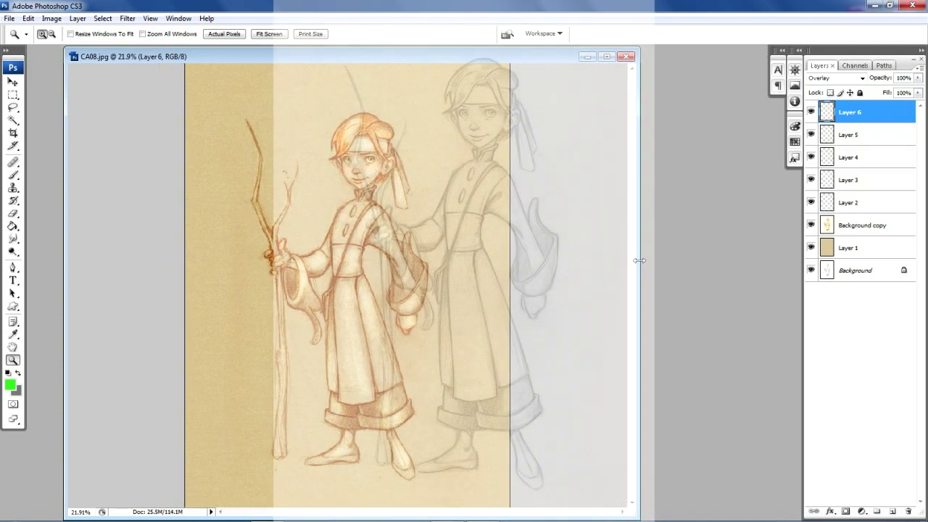